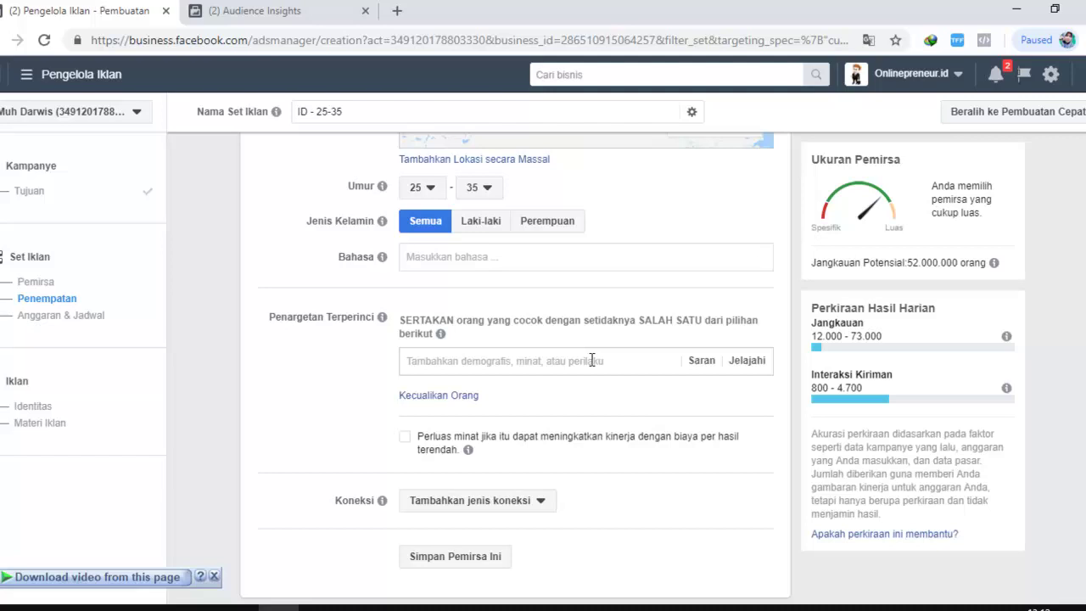
Browse the detailed targeting categories of the ad set and review the subcategories under Demografi.
{"action": "left_click", "coordinate": [746, 365]}
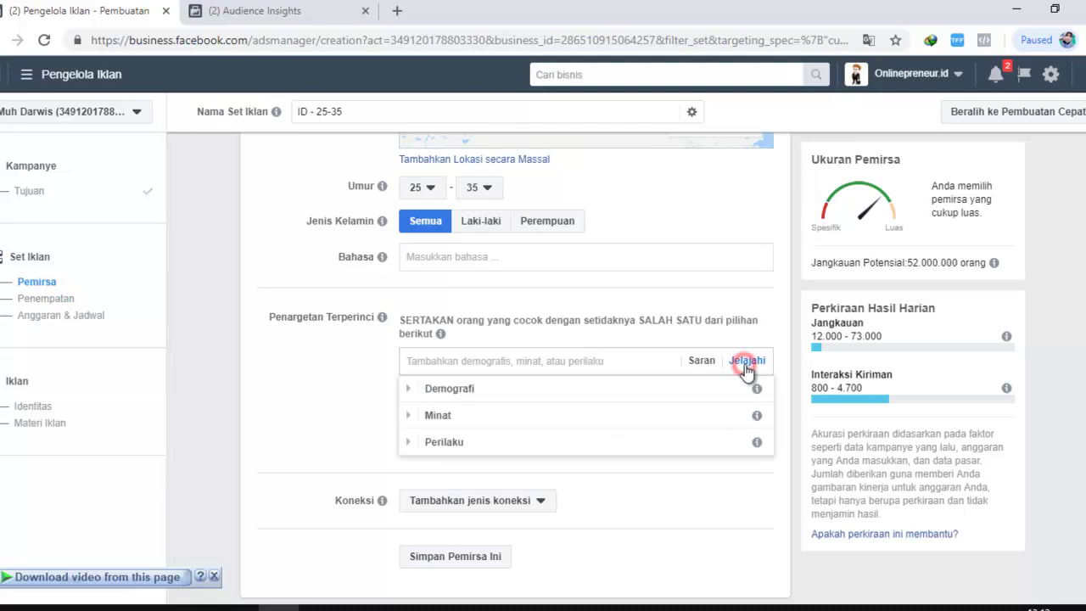
{"action": "left_click", "coordinate": [411, 390]}
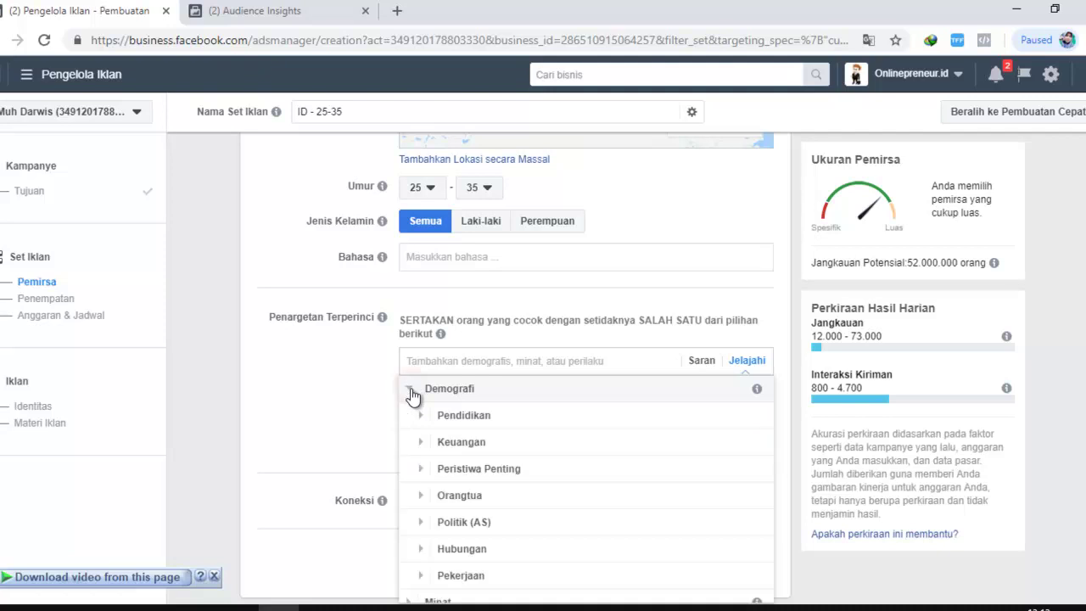
{"action": "mouse_move", "coordinate": [758, 391]}
{"action": "scroll", "coordinate": [761, 395], "scroll_direction": "down", "scroll_amount": 1}
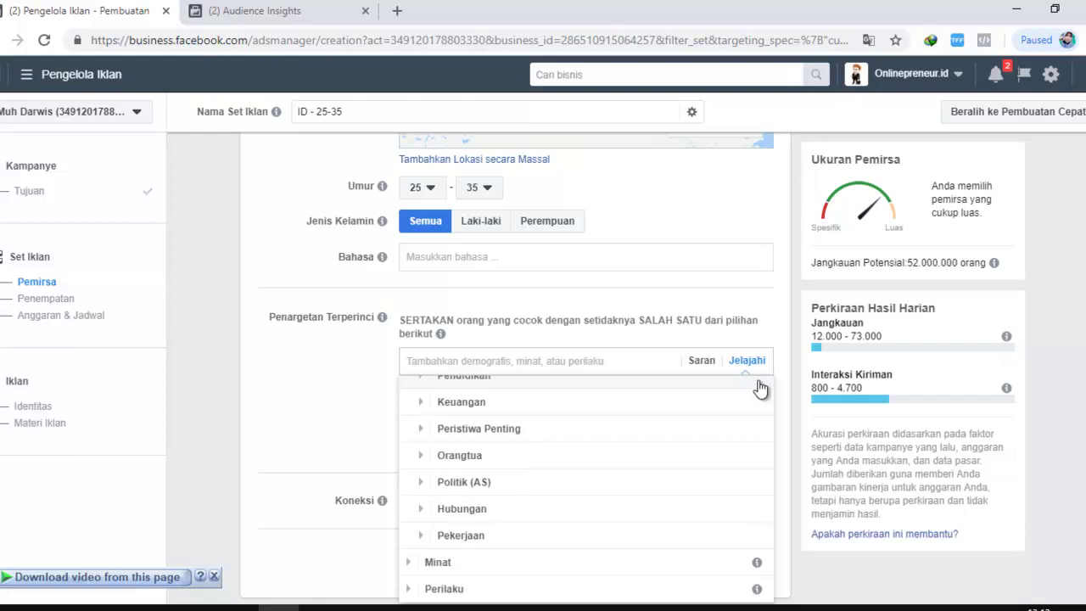
{"action": "scroll", "coordinate": [759, 419], "scroll_direction": "up", "scroll_amount": 1}
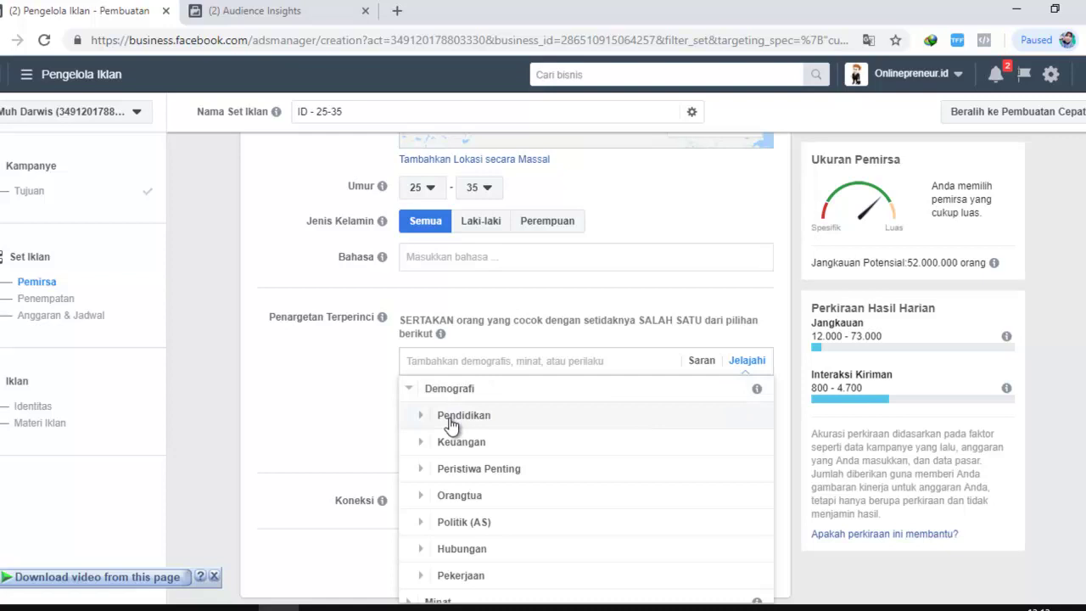
{"action": "scroll", "coordinate": [478, 492], "scroll_direction": "down", "scroll_amount": 1}
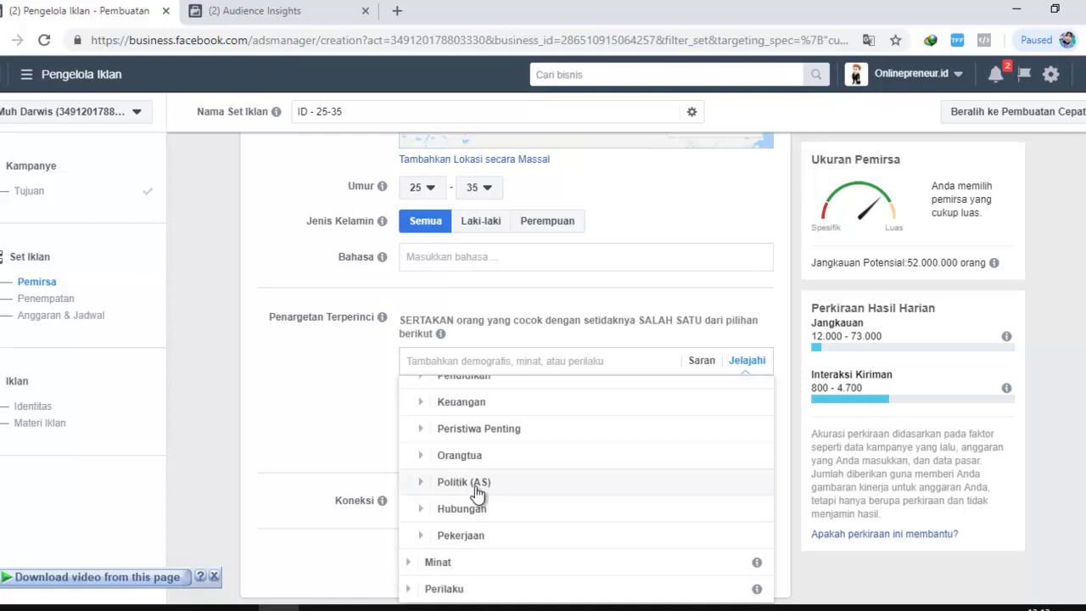
{"action": "scroll", "coordinate": [435, 444], "scroll_direction": "up", "scroll_amount": 1}
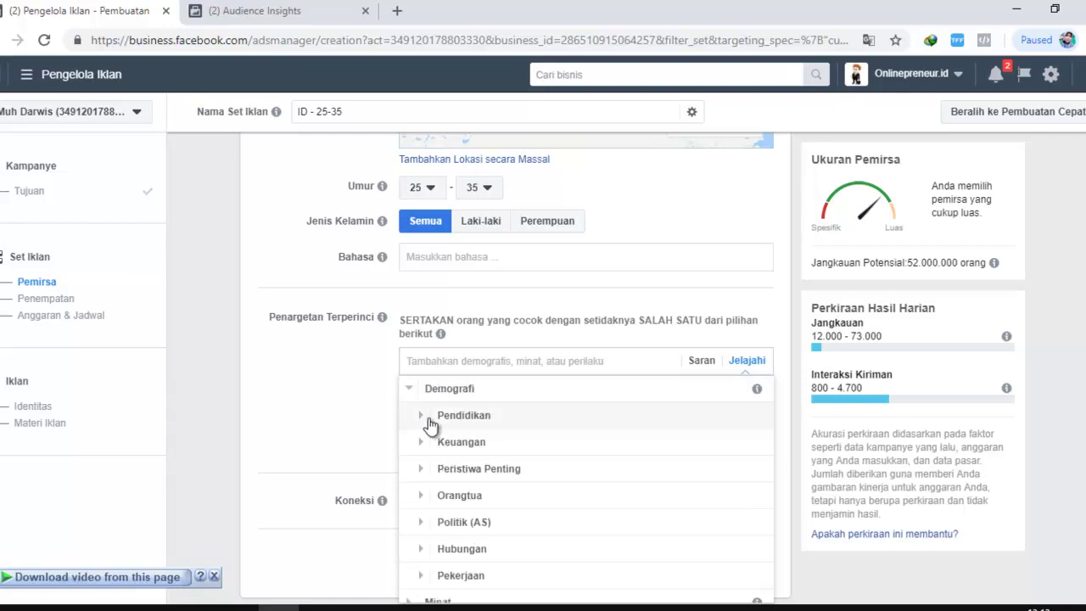
Expand Tingkat Pendidikan under Pendidikan and examine the education levels, their audience details, and the remaining education options.
{"action": "left_click", "coordinate": [422, 417]}
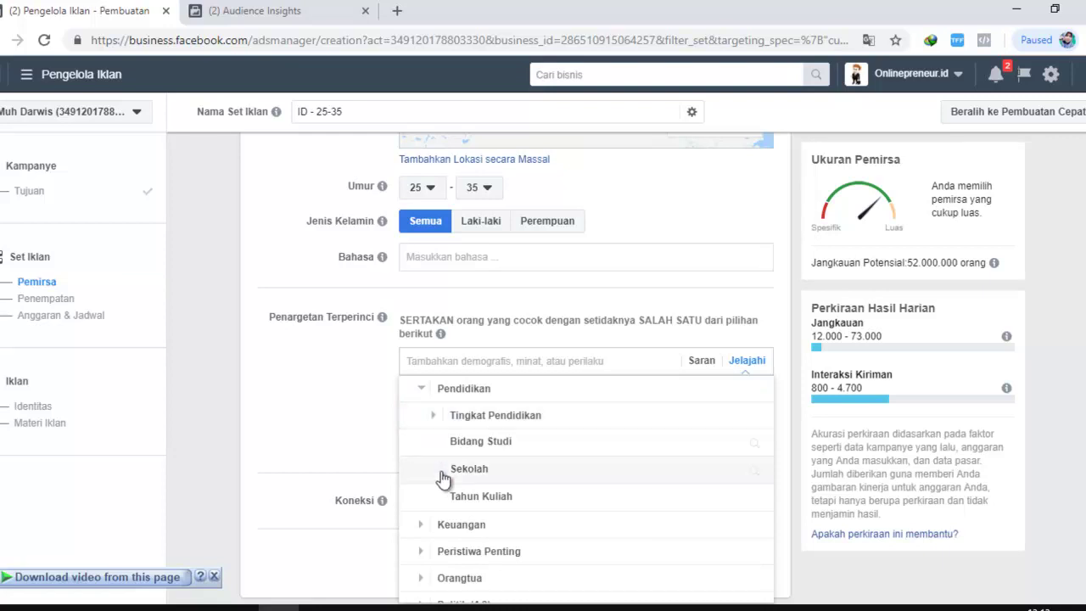
{"action": "left_click", "coordinate": [435, 415]}
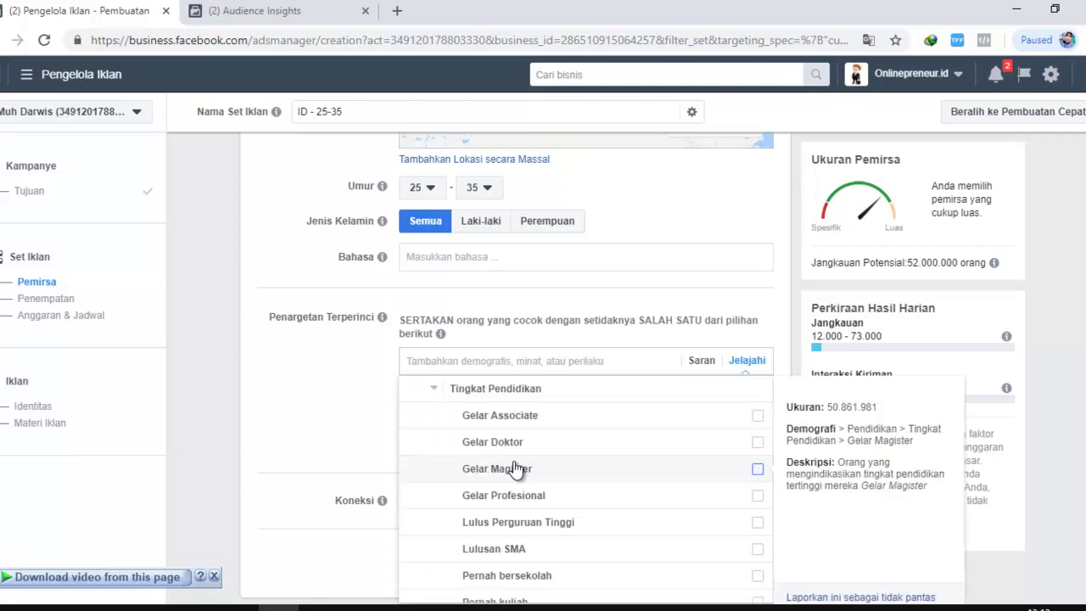
{"action": "scroll", "coordinate": [510, 518], "scroll_direction": "down", "scroll_amount": 2}
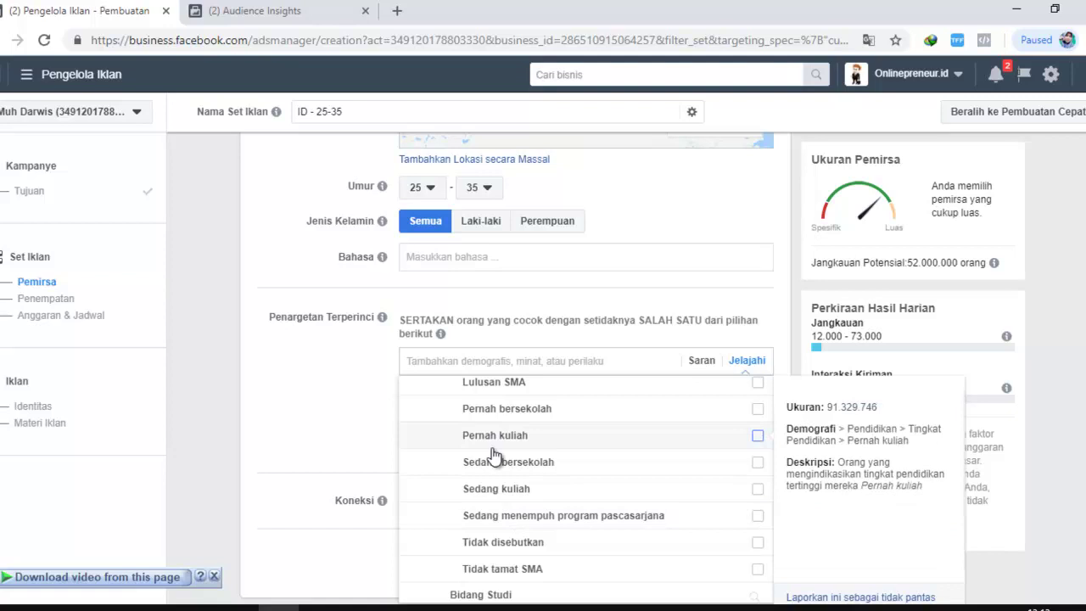
{"action": "scroll", "coordinate": [547, 480], "scroll_direction": "up", "scroll_amount": 1}
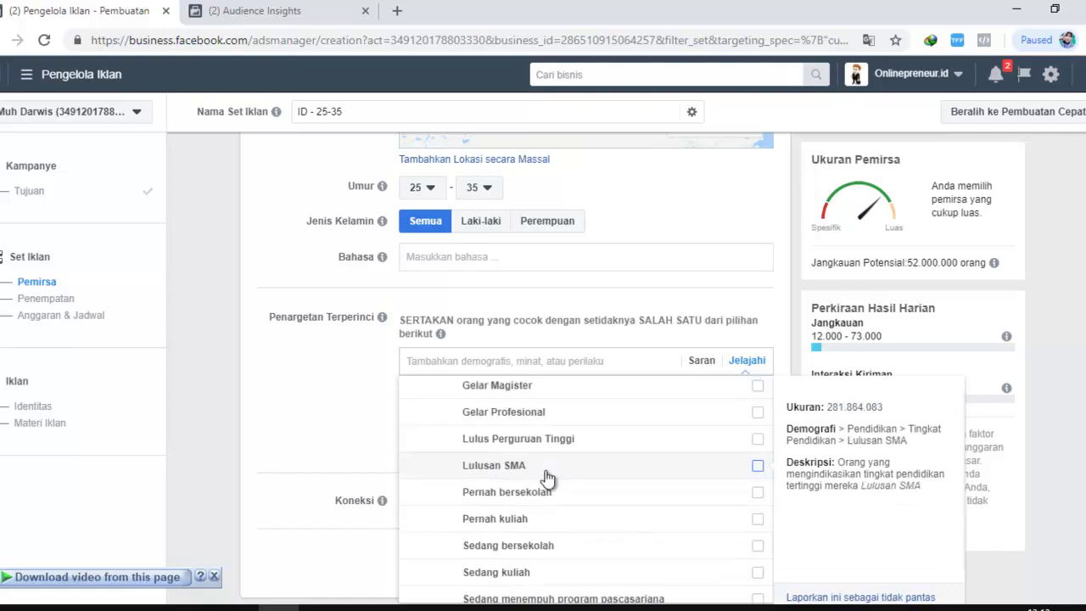
{"action": "scroll", "coordinate": [548, 447], "scroll_direction": "up", "scroll_amount": 1}
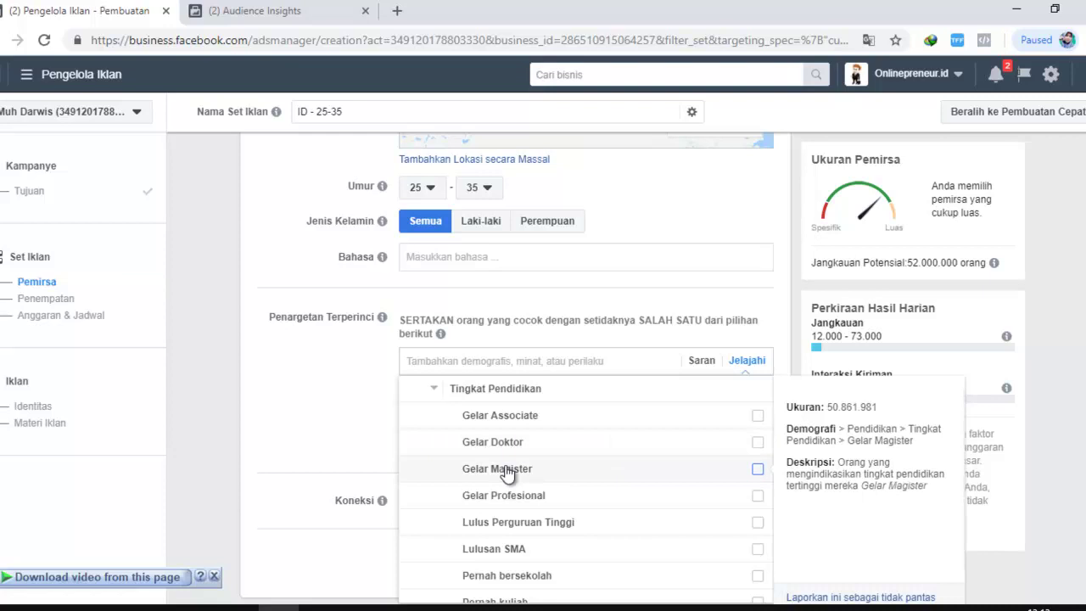
{"action": "scroll", "coordinate": [517, 475], "scroll_direction": "down", "scroll_amount": 2}
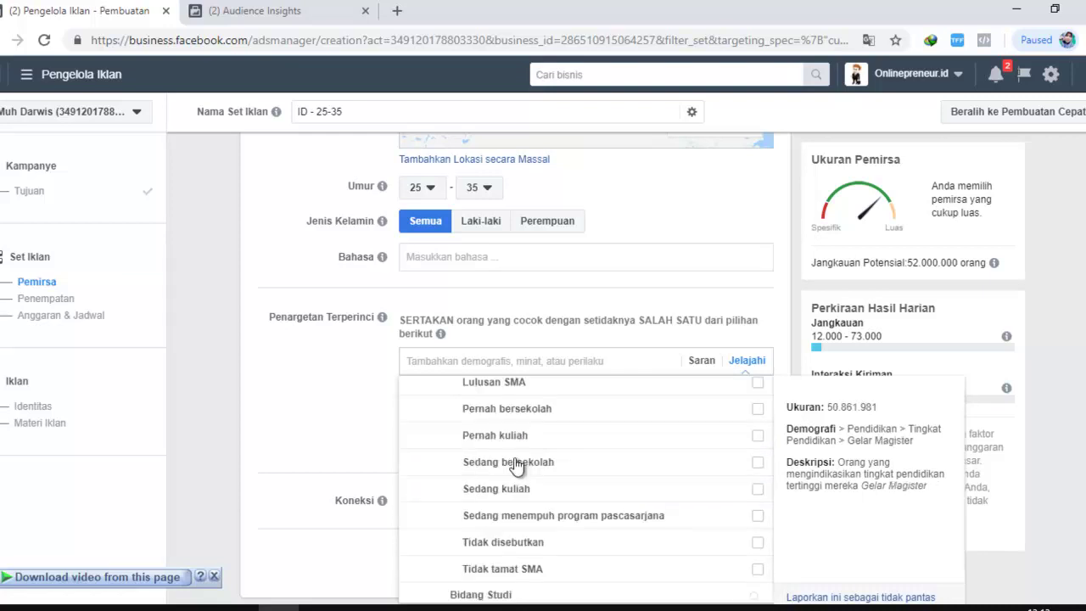
{"action": "scroll", "coordinate": [543, 547], "scroll_direction": "down", "scroll_amount": 1}
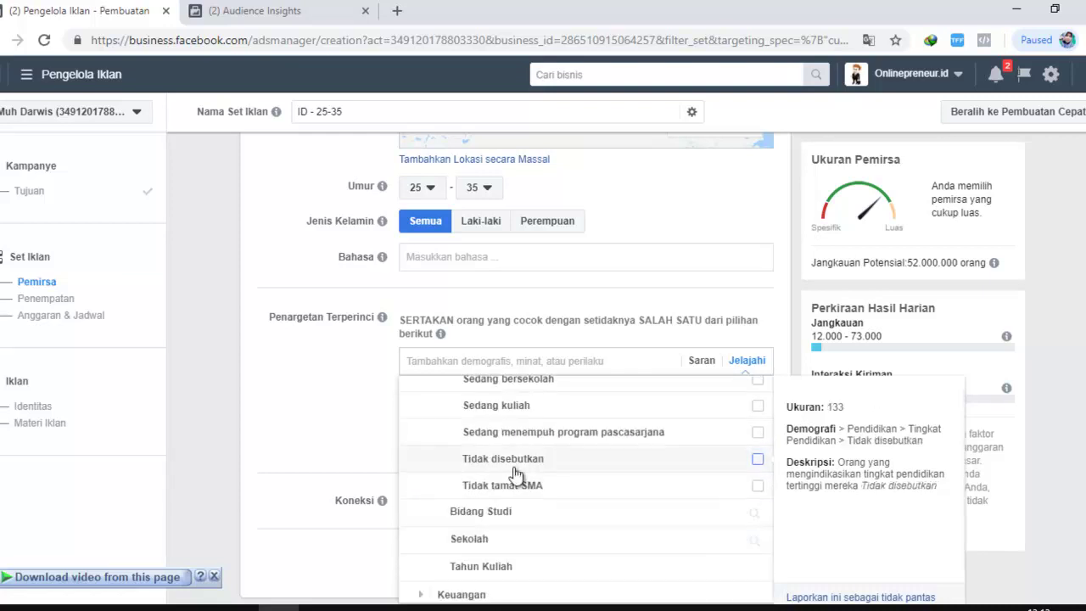
{"action": "scroll", "coordinate": [518, 475], "scroll_direction": "down", "scroll_amount": 1}
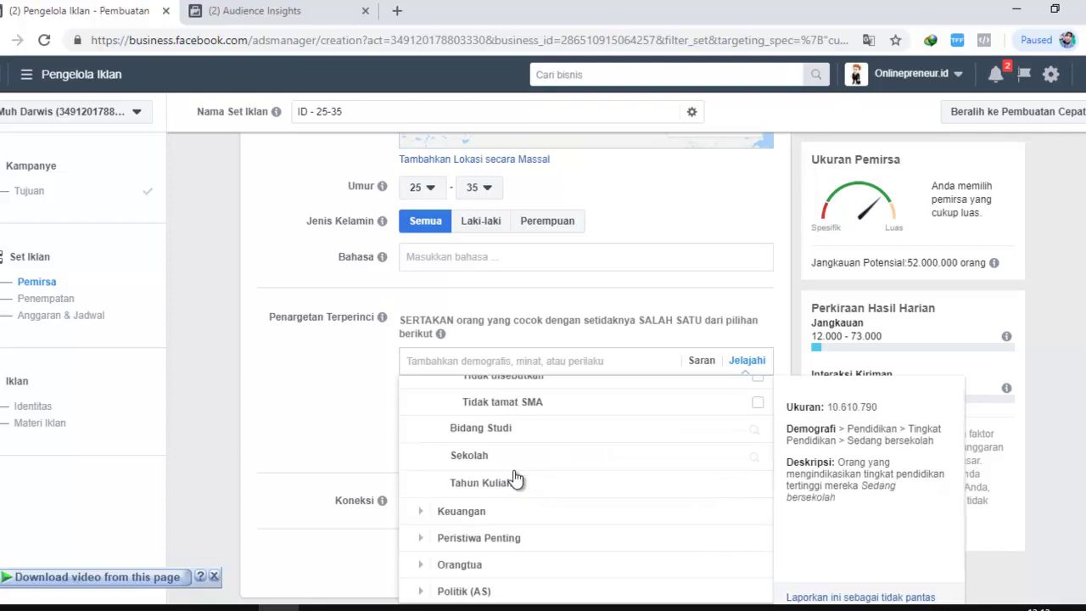
{"action": "scroll", "coordinate": [517, 484], "scroll_direction": "up", "scroll_amount": 3}
{"action": "scroll", "coordinate": [509, 475], "scroll_direction": "up", "scroll_amount": 2}
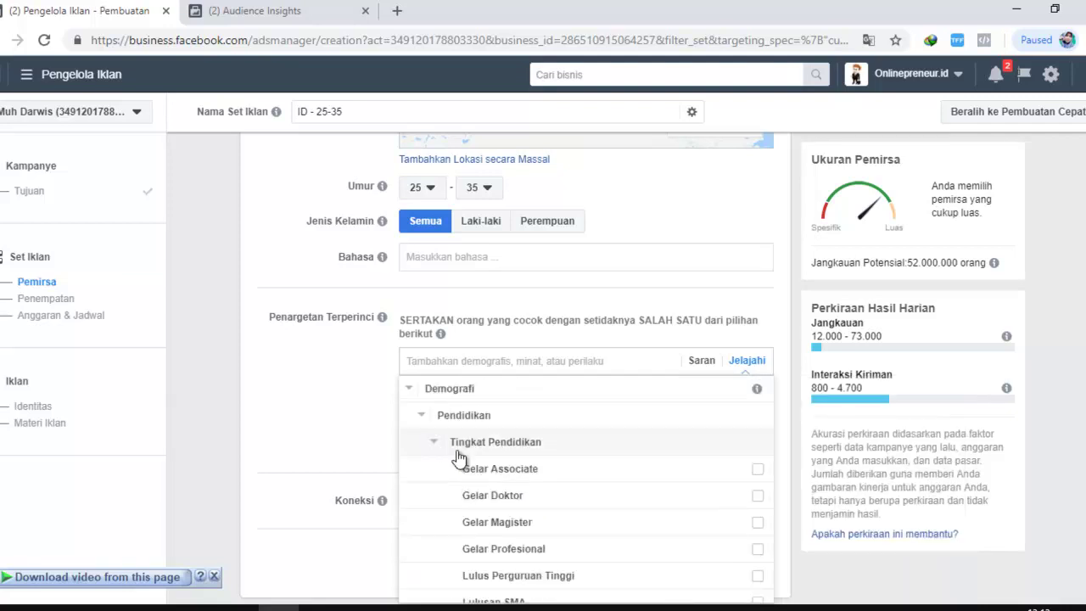
{"action": "mouse_move", "coordinate": [558, 519]}
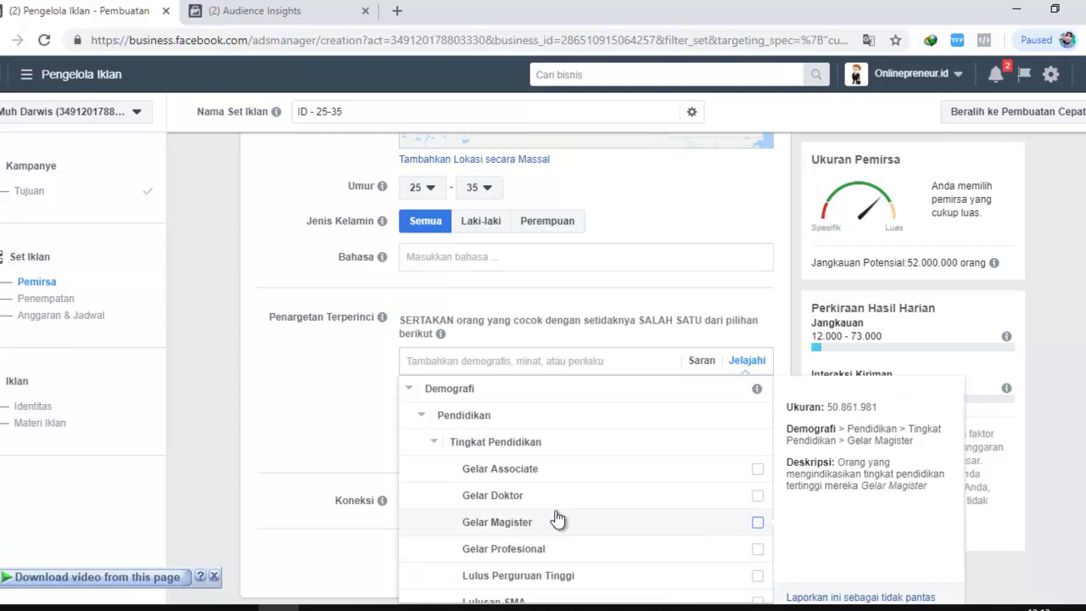
{"action": "scroll", "coordinate": [441, 462], "scroll_direction": "down", "scroll_amount": 2}
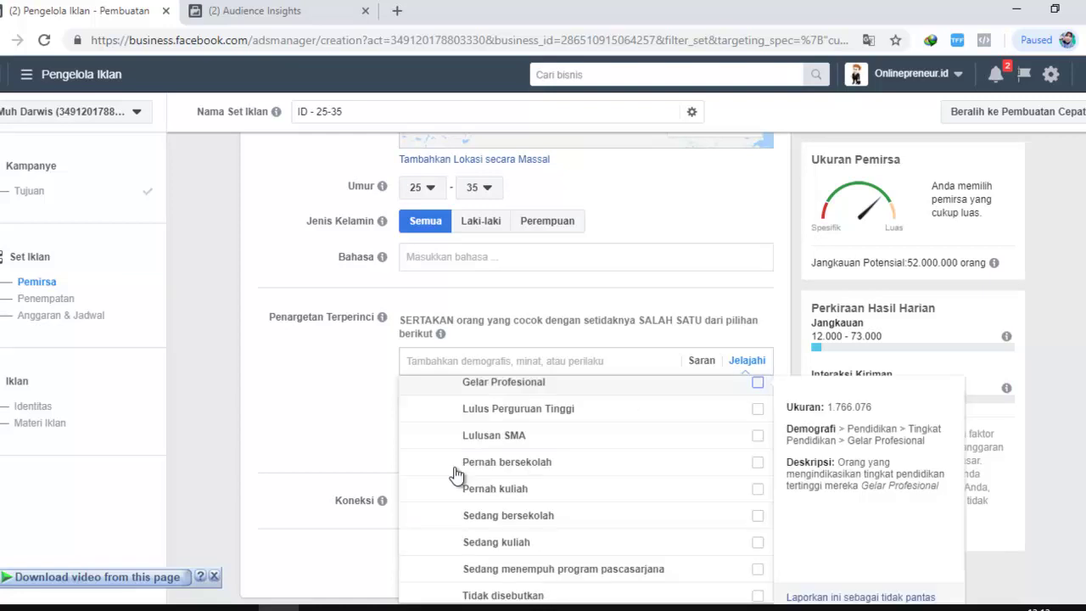
{"action": "scroll", "coordinate": [455, 476], "scroll_direction": "down", "scroll_amount": 2}
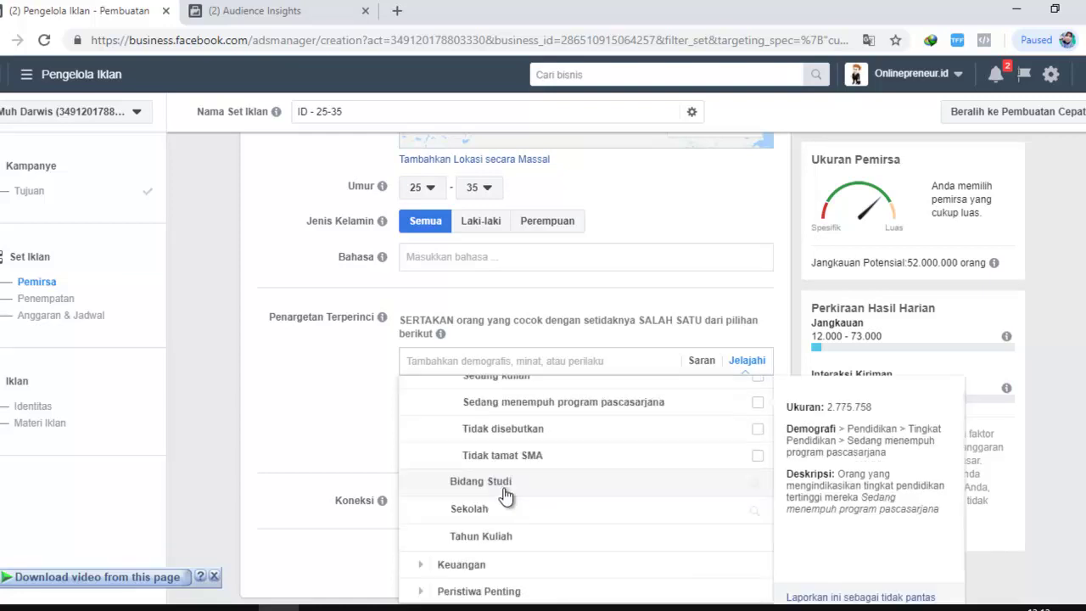
{"action": "scroll", "coordinate": [496, 466], "scroll_direction": "up", "scroll_amount": 2}
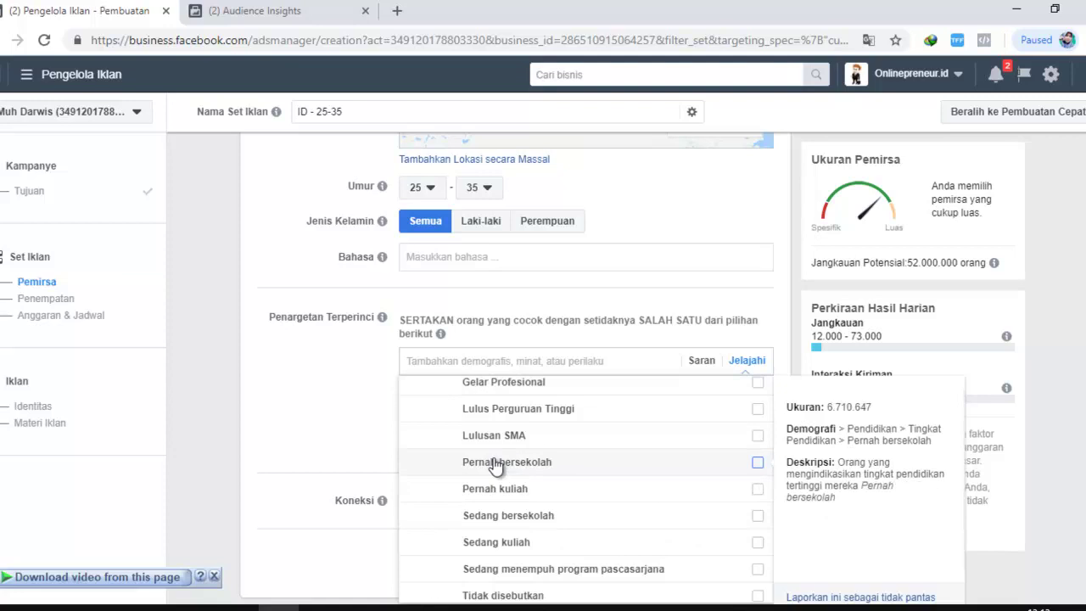
{"action": "scroll", "coordinate": [497, 466], "scroll_direction": "up", "scroll_amount": 2}
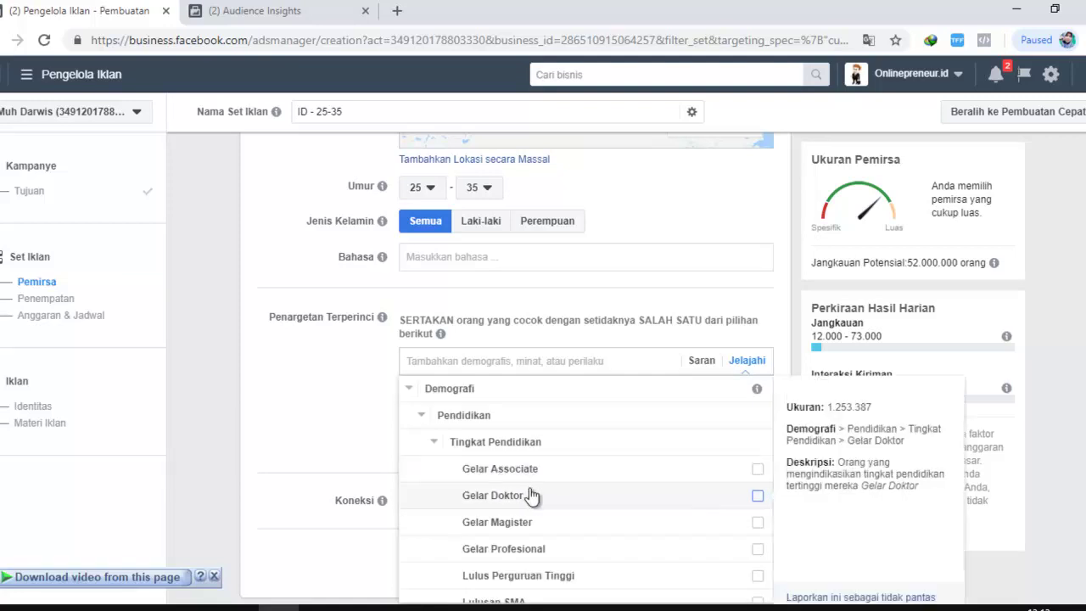
{"action": "scroll", "coordinate": [531, 495], "scroll_direction": "down", "scroll_amount": 1}
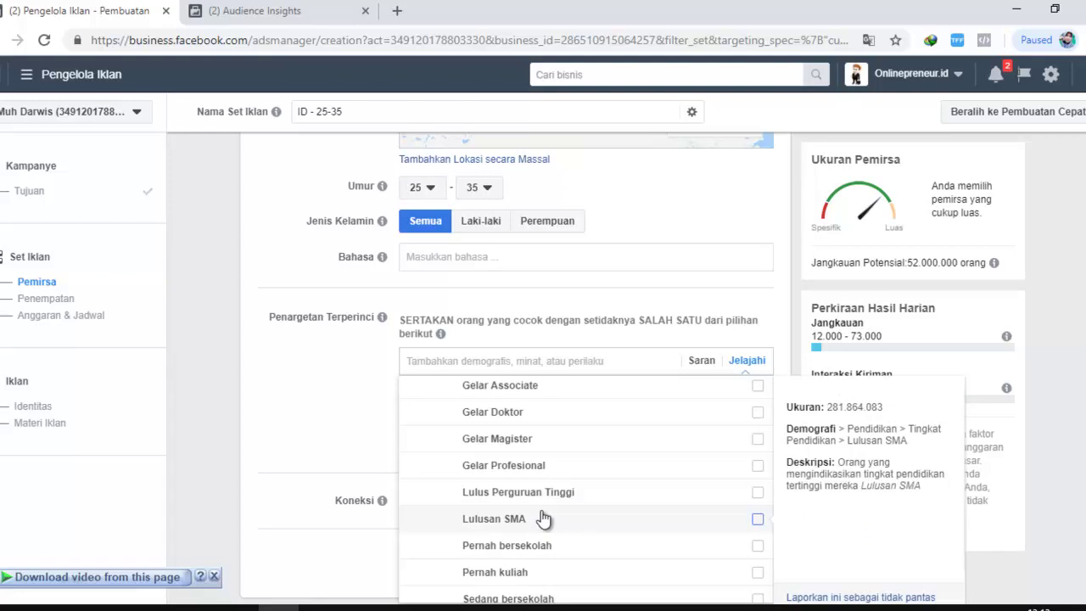
{"action": "scroll", "coordinate": [530, 504], "scroll_direction": "up", "scroll_amount": 1}
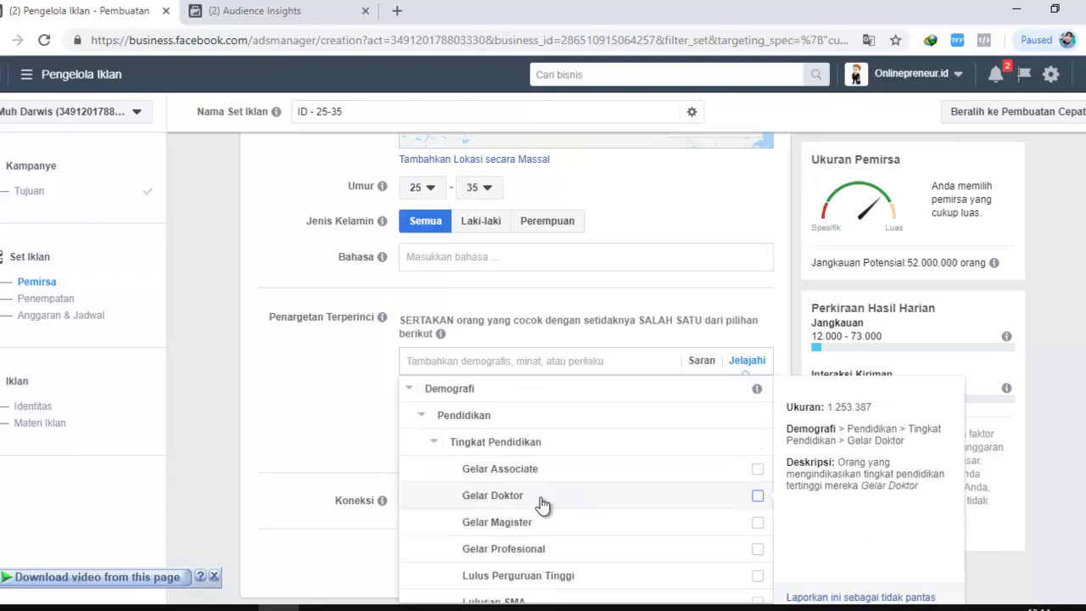
{"action": "scroll", "coordinate": [526, 486], "scroll_direction": "down", "scroll_amount": 1}
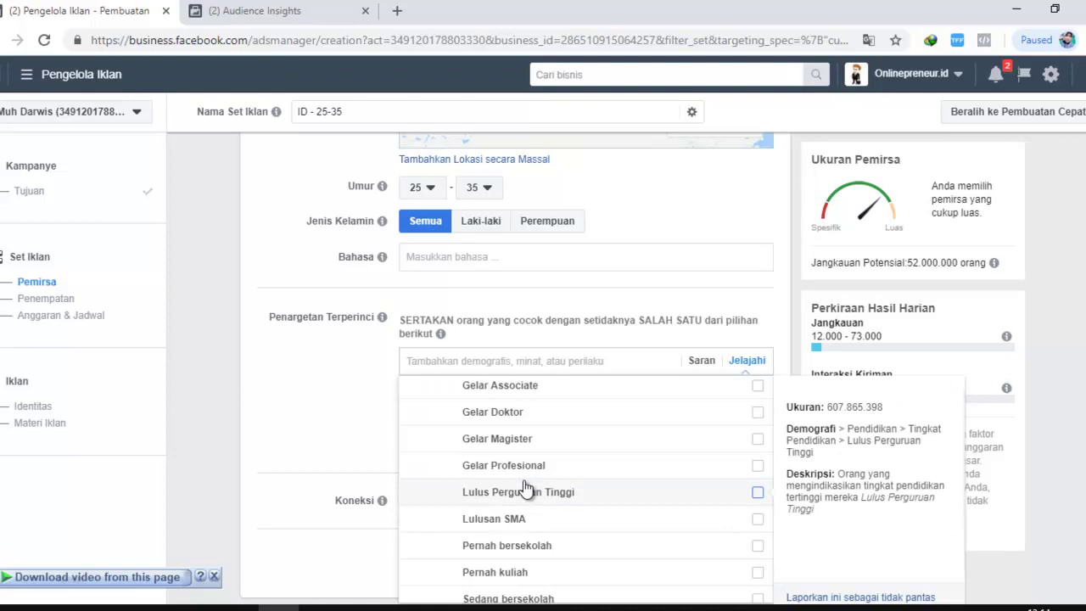
{"action": "scroll", "coordinate": [525, 488], "scroll_direction": "up", "scroll_amount": 1}
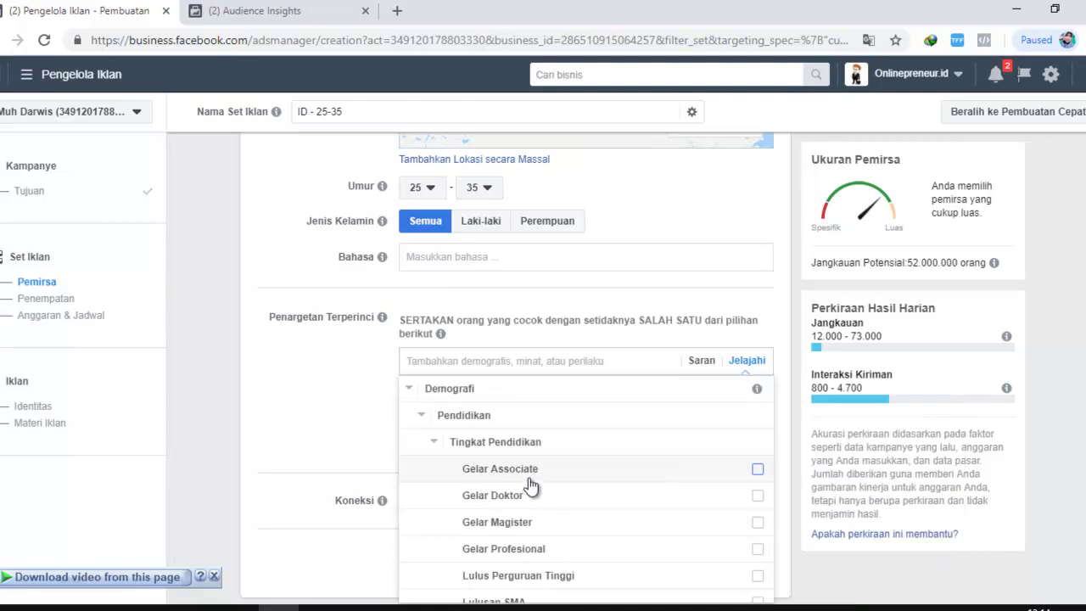
{"action": "scroll", "coordinate": [532, 485], "scroll_direction": "down", "scroll_amount": 1}
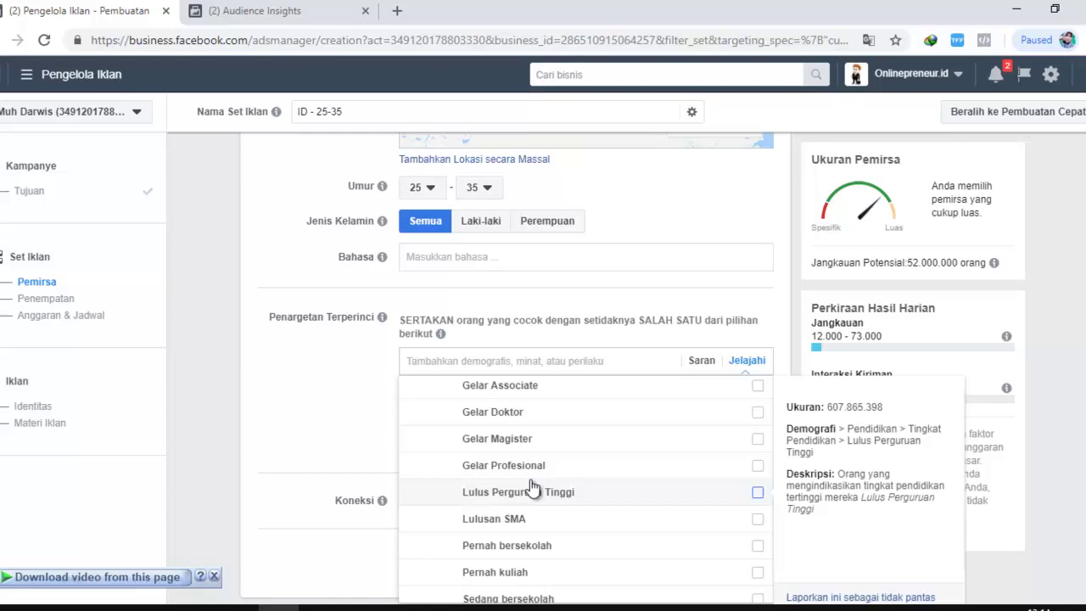
{"action": "scroll", "coordinate": [515, 465], "scroll_direction": "down", "scroll_amount": 1}
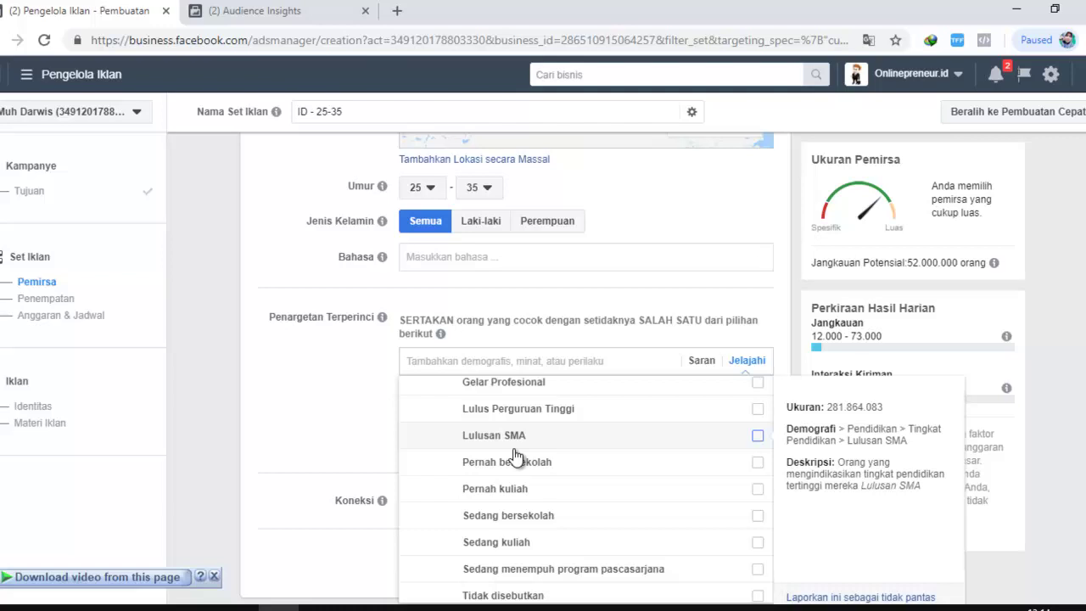
{"action": "scroll", "coordinate": [516, 461], "scroll_direction": "up", "scroll_amount": 2}
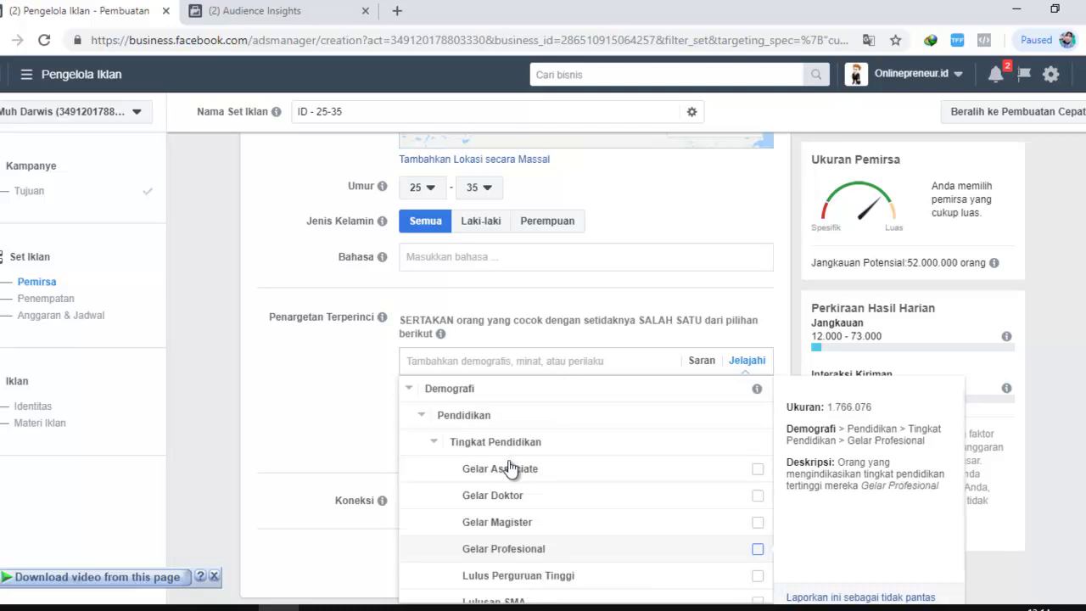
{"action": "scroll", "coordinate": [501, 492], "scroll_direction": "down", "scroll_amount": 1}
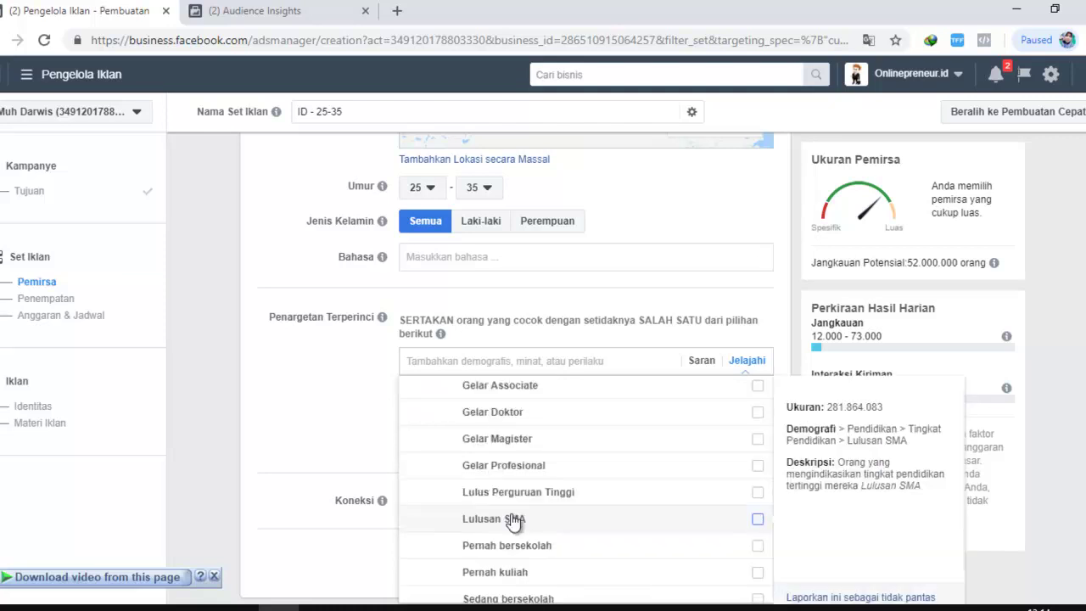
{"action": "scroll", "coordinate": [515, 521], "scroll_direction": "up", "scroll_amount": 1}
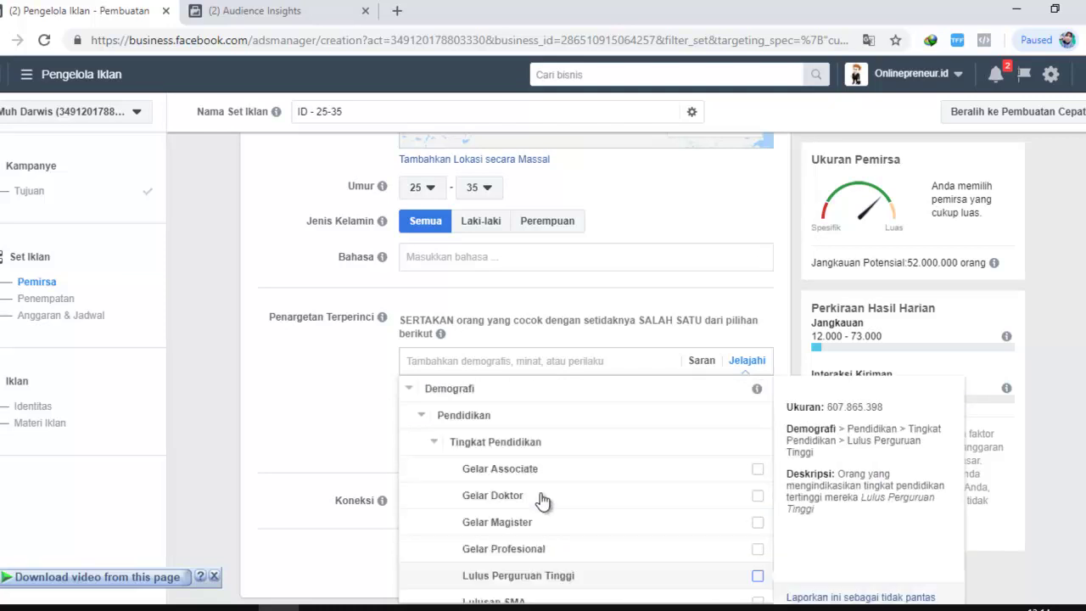
Collapse the Tingkat Pendidikan and Pendidikan groups in the Demografi category.
{"action": "left_click", "coordinate": [434, 445]}
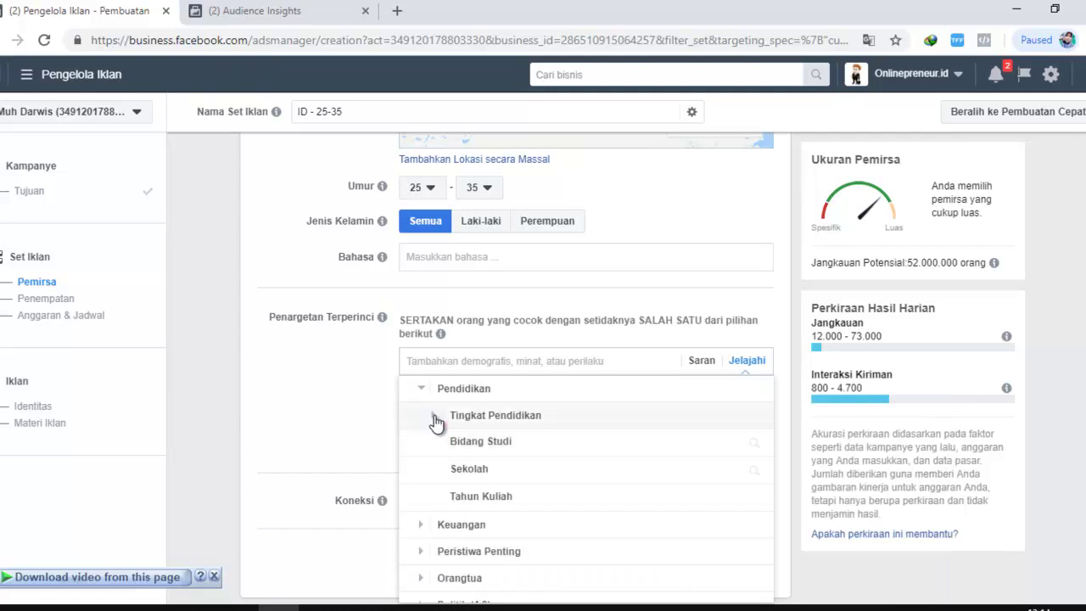
{"action": "left_click", "coordinate": [435, 419]}
{"action": "left_click", "coordinate": [432, 393]}
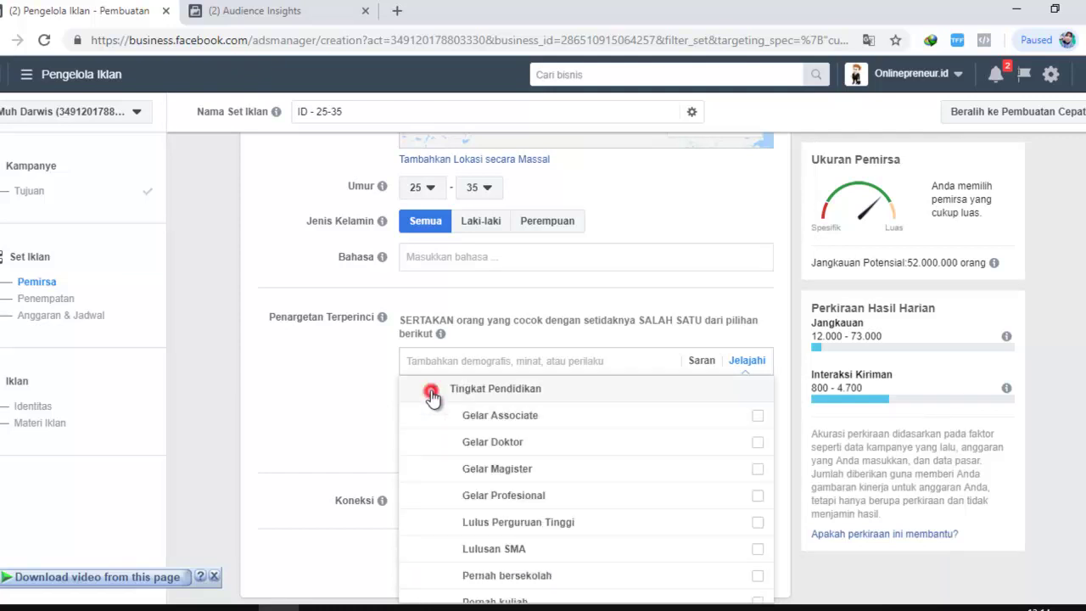
{"action": "left_click", "coordinate": [427, 393]}
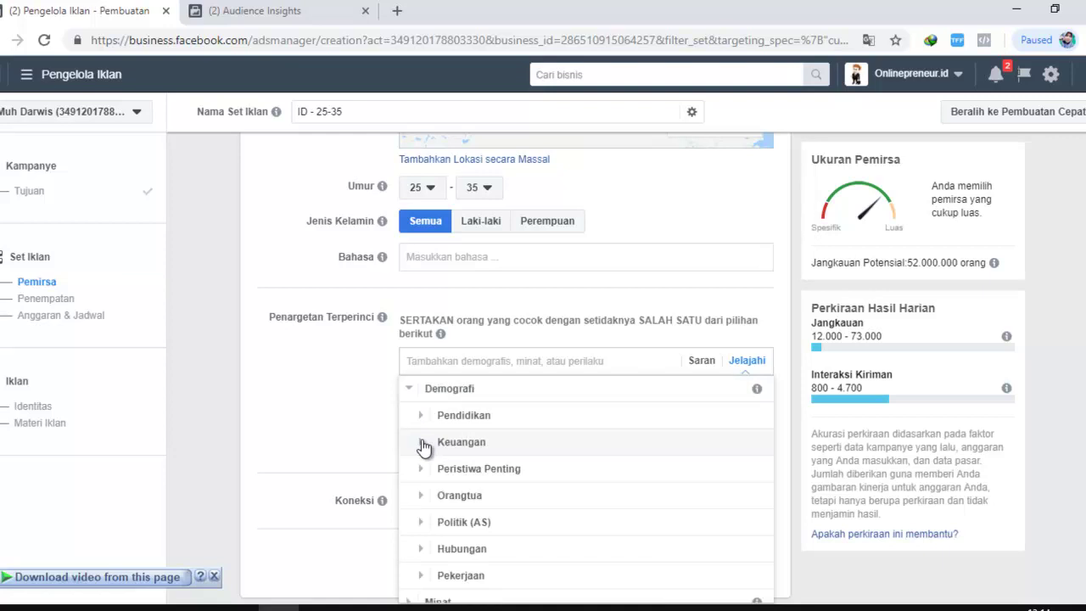
Expand Keuangan down to Pendapatan > Demografi and examine the household income targeting options.
{"action": "left_click", "coordinate": [423, 446]}
{"action": "left_click", "coordinate": [431, 416]}
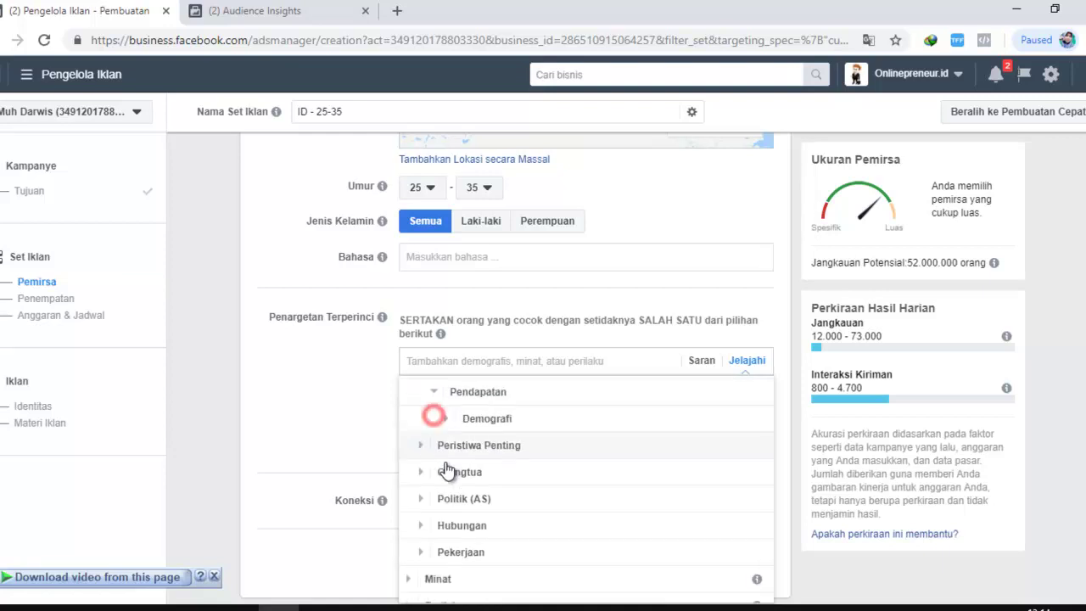
{"action": "left_click", "coordinate": [445, 418]}
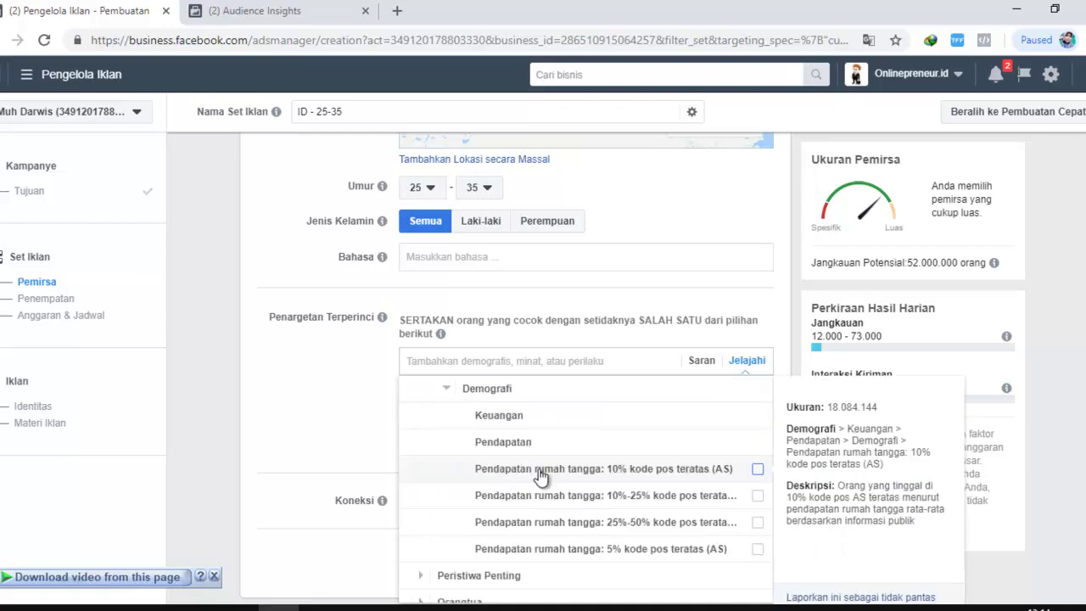
{"action": "scroll", "coordinate": [413, 438], "scroll_direction": "down", "scroll_amount": 2}
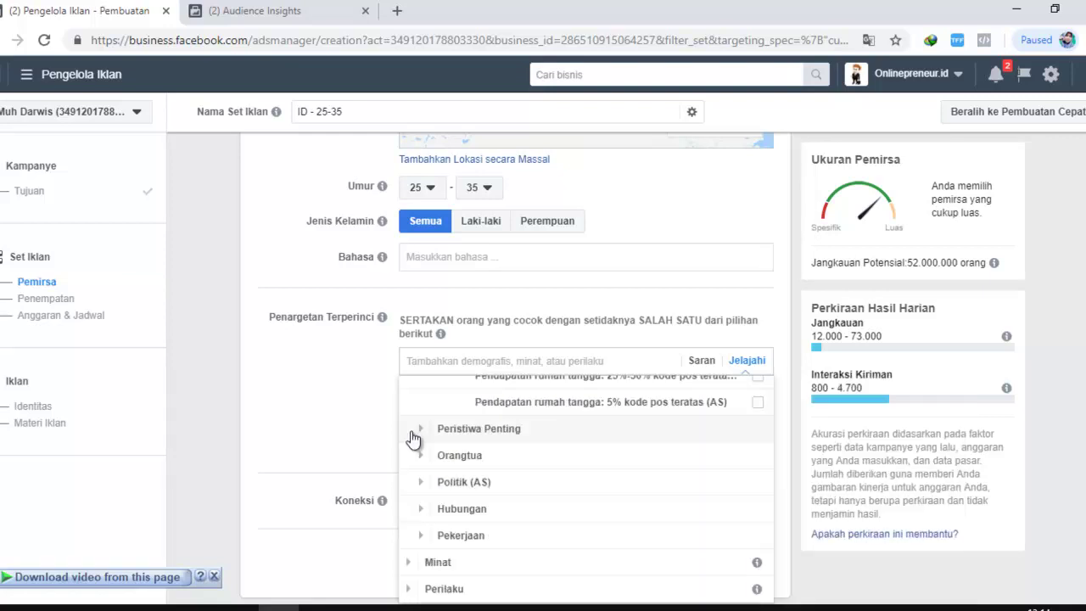
Expand Peristiwa Penting under Demografi and examine the life event options, from Baru Saja Pindah through Pengantin Baru, with their audience details.
{"action": "left_click", "coordinate": [423, 429]}
{"action": "scroll", "coordinate": [516, 445], "scroll_direction": "down", "scroll_amount": 1}
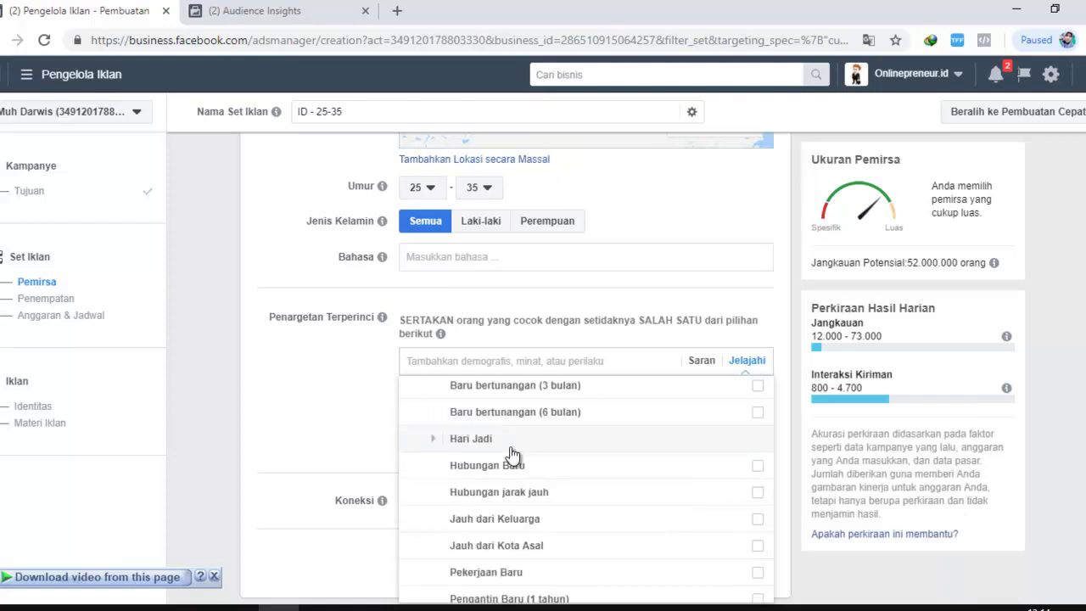
{"action": "scroll", "coordinate": [473, 459], "scroll_direction": "down", "scroll_amount": 1}
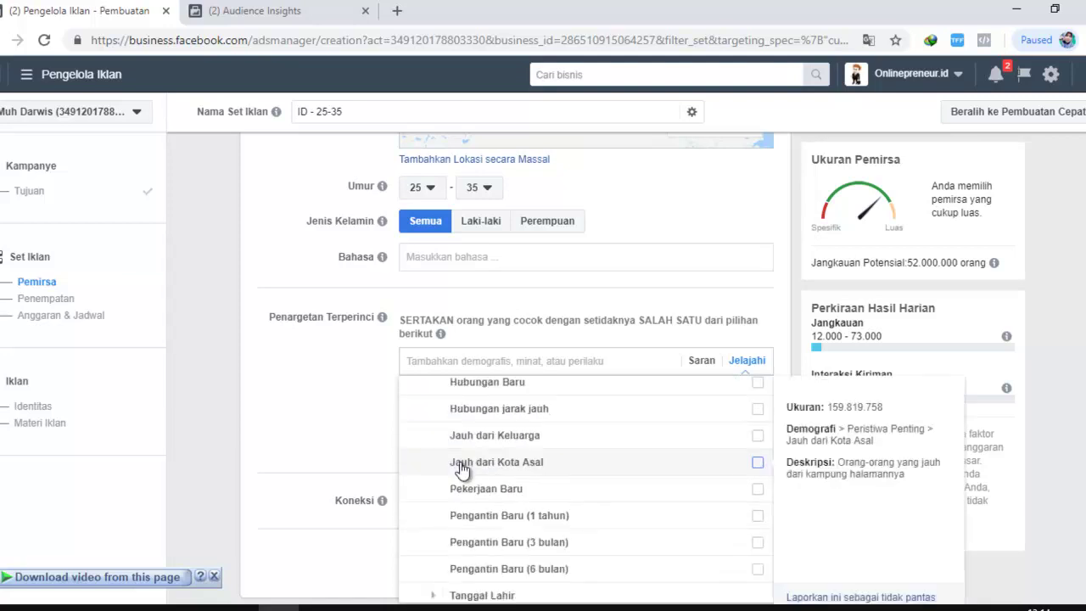
{"action": "scroll", "coordinate": [462, 469], "scroll_direction": "up", "scroll_amount": 2}
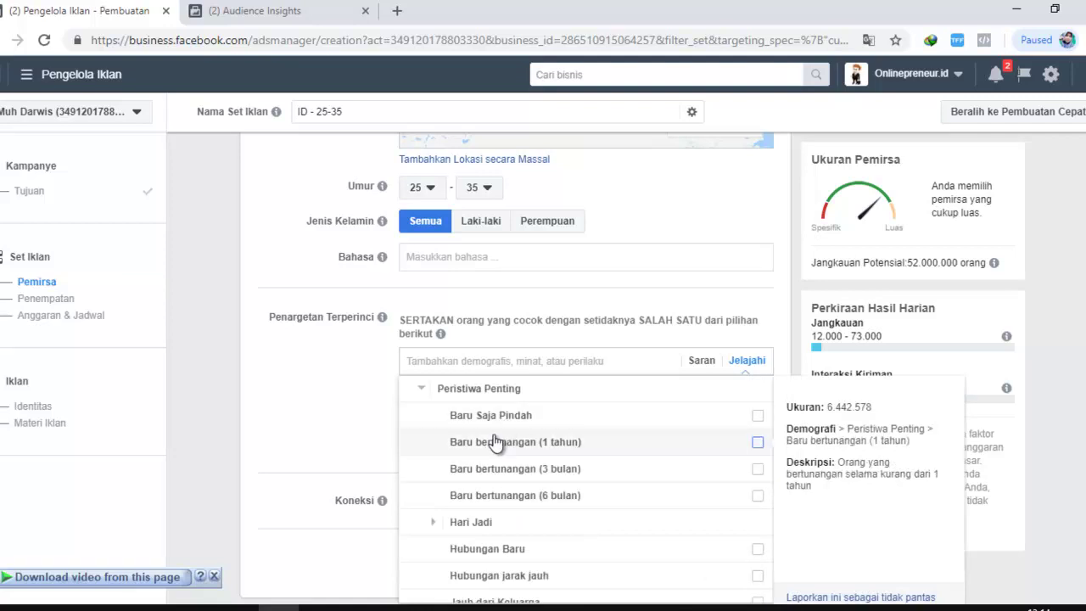
{"action": "scroll", "coordinate": [534, 555], "scroll_direction": "up", "scroll_amount": 1}
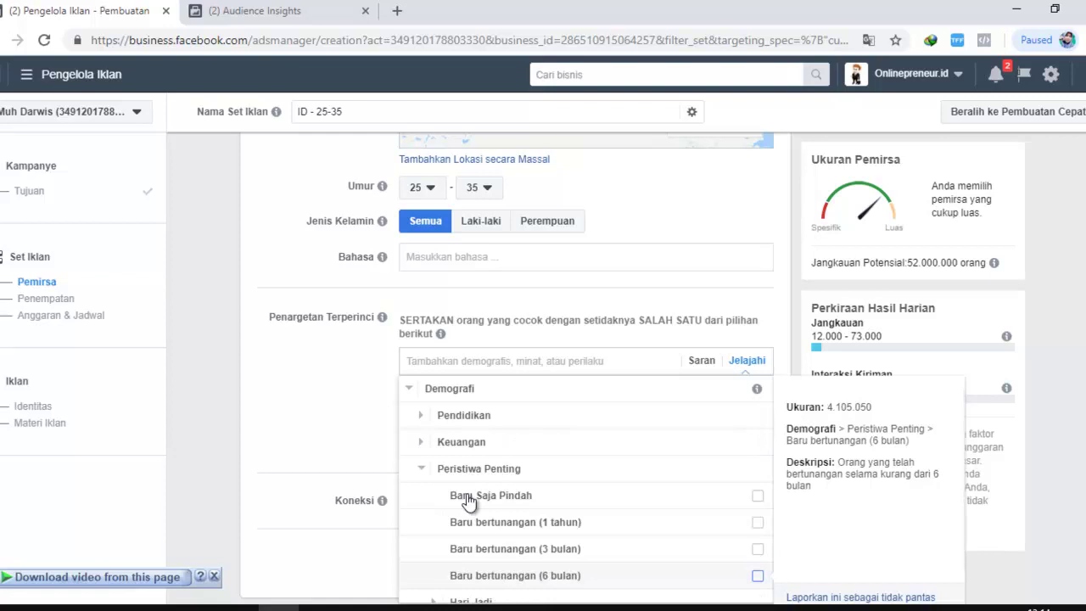
{"action": "scroll", "coordinate": [469, 502], "scroll_direction": "down", "scroll_amount": 2}
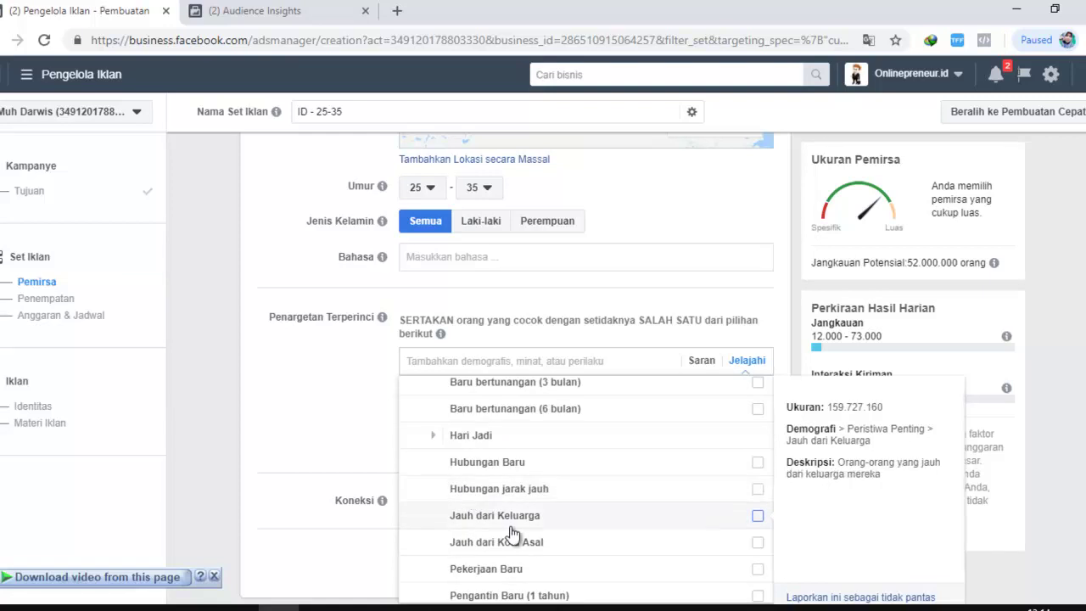
{"action": "scroll", "coordinate": [535, 548], "scroll_direction": "down", "scroll_amount": 1}
{"action": "scroll", "coordinate": [518, 492], "scroll_direction": "up", "scroll_amount": 1}
{"action": "scroll", "coordinate": [519, 523], "scroll_direction": "down", "scroll_amount": 1}
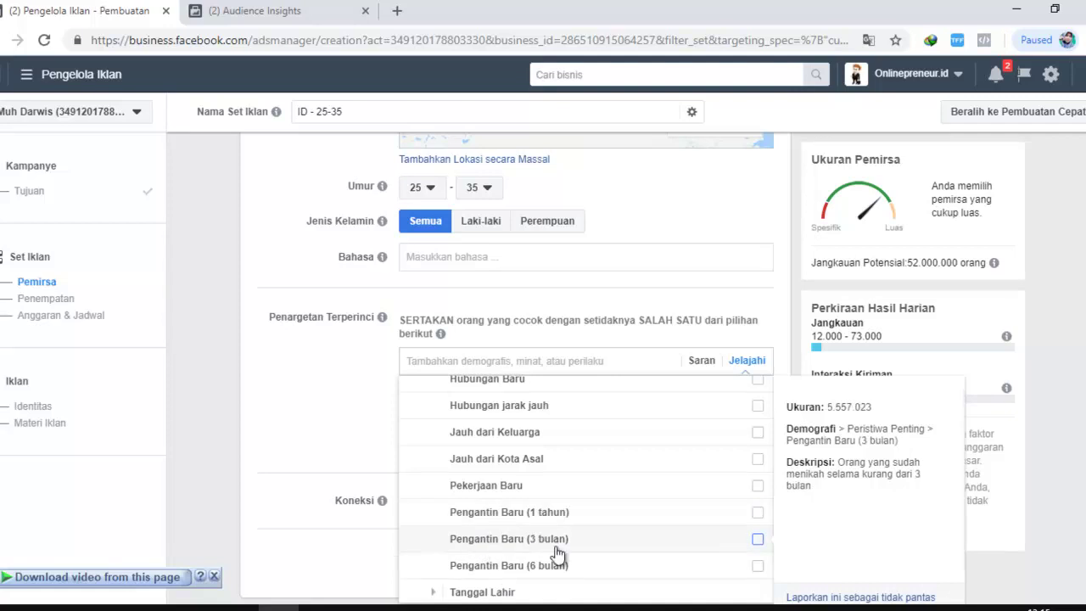
{"action": "scroll", "coordinate": [533, 557], "scroll_direction": "down", "scroll_amount": 1}
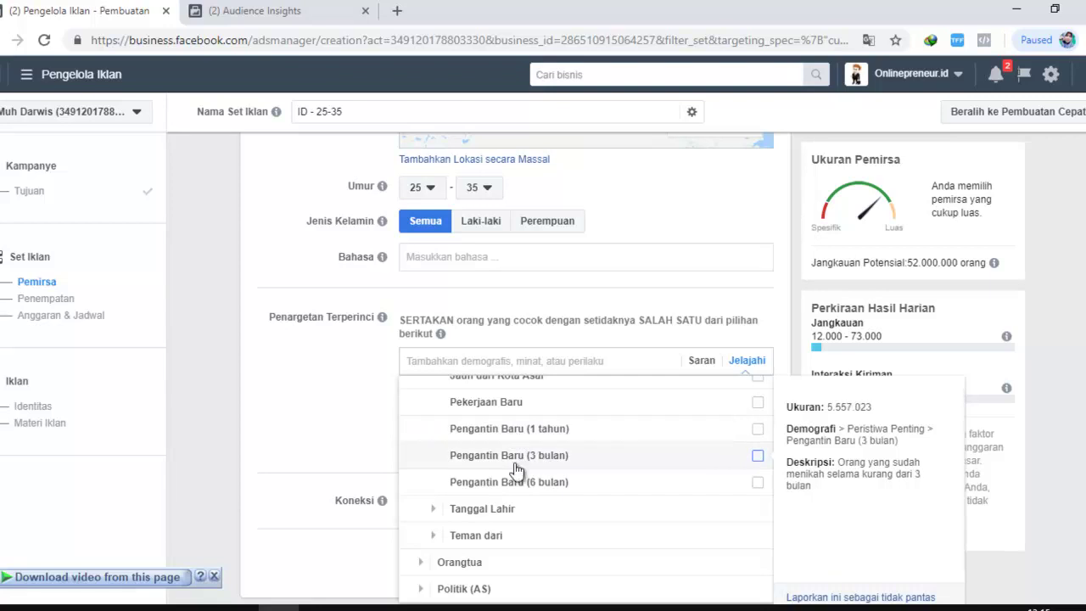
{"action": "scroll", "coordinate": [517, 469], "scroll_direction": "up", "scroll_amount": 1}
{"action": "scroll", "coordinate": [493, 545], "scroll_direction": "down", "scroll_amount": 1}
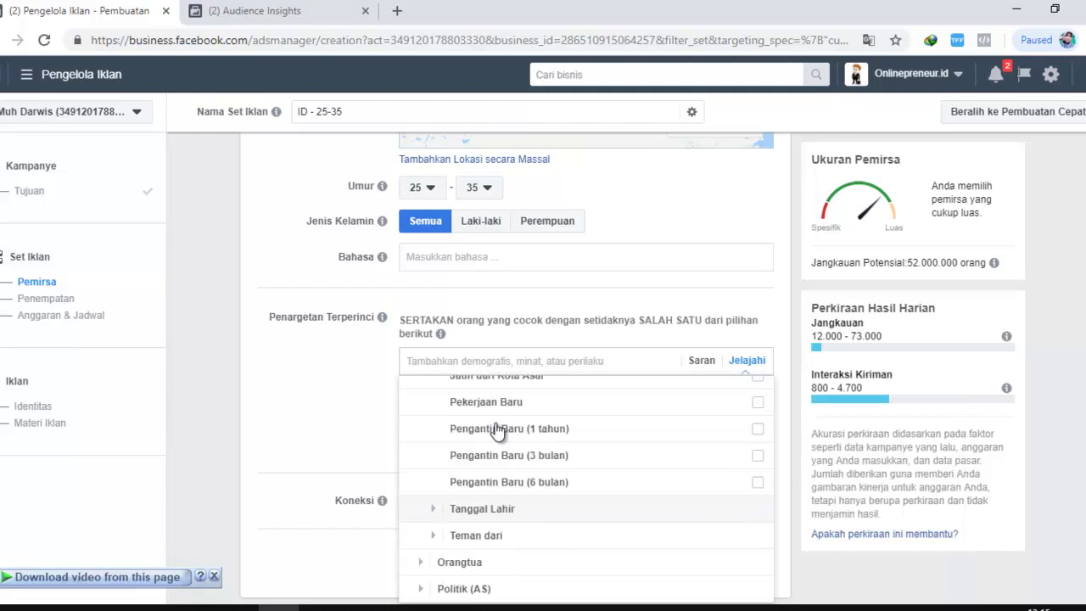
{"action": "mouse_move", "coordinate": [524, 472]}
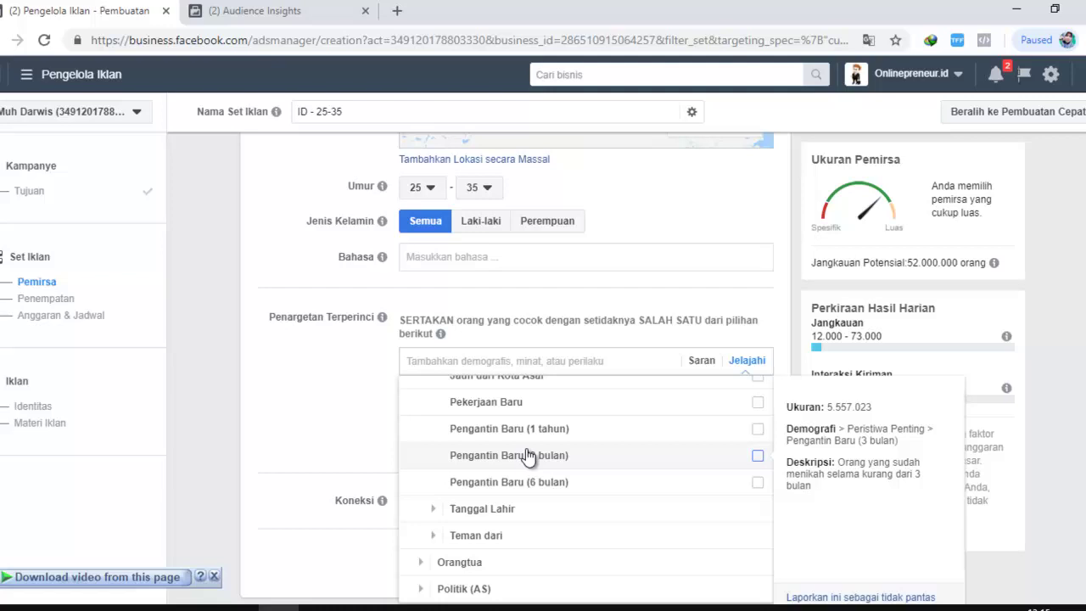
Expand Hari Jadi to view its anniversary options, and collapse the Peristiwa Penting group.
{"action": "scroll", "coordinate": [435, 526], "scroll_direction": "up", "scroll_amount": 3}
{"action": "left_click", "coordinate": [436, 521]}
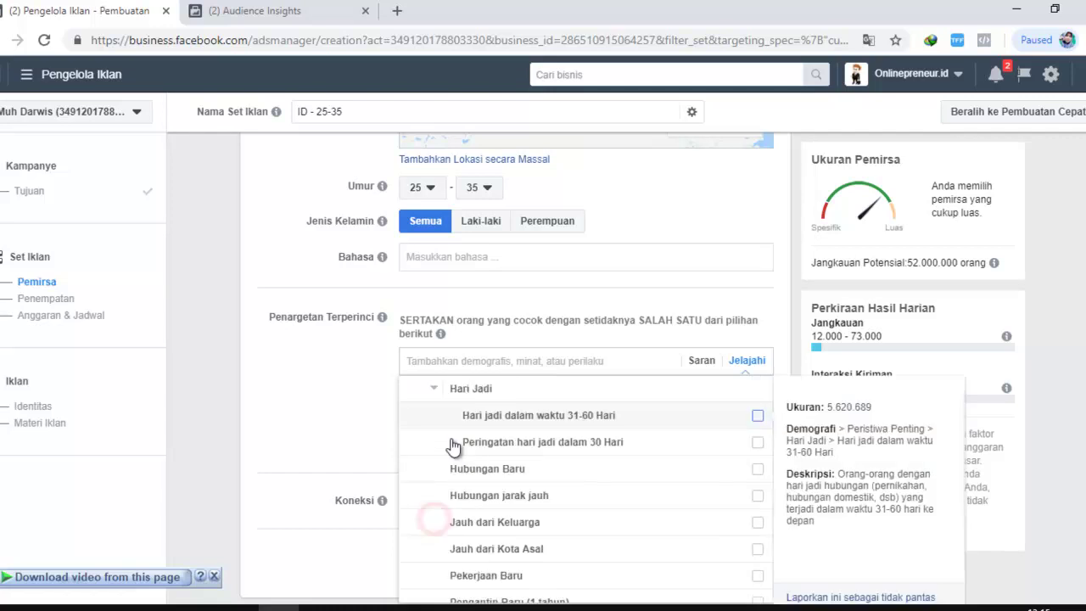
{"action": "scroll", "coordinate": [443, 522], "scroll_direction": "up", "scroll_amount": 2}
{"action": "left_click", "coordinate": [421, 422]}
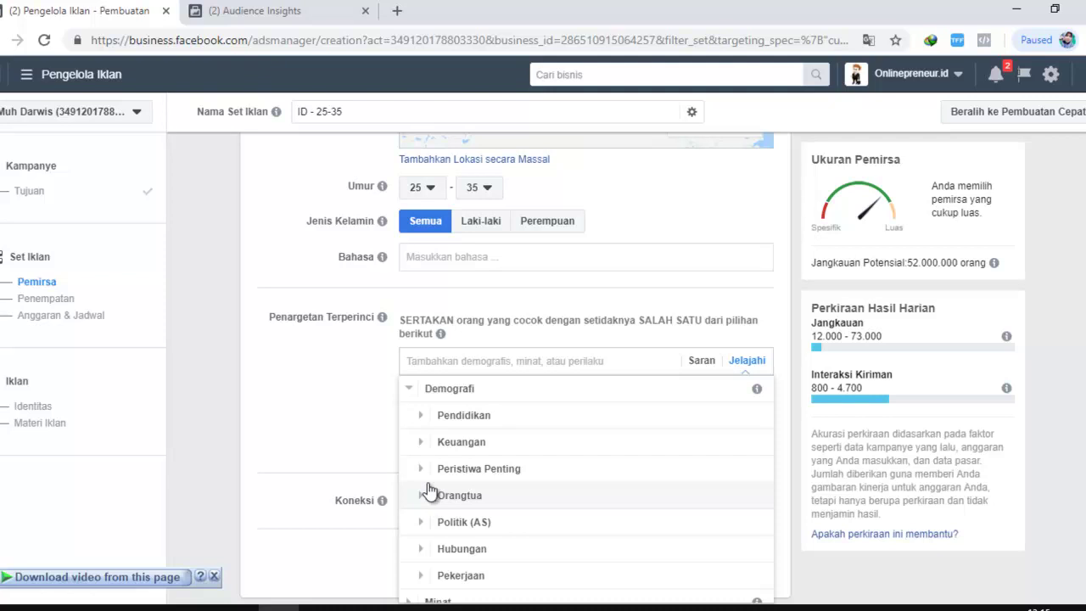
Expand Hubungan > Status Hubungan, examine the relationship statuses and their audience details, and collapse Status Hubungan.
{"action": "scroll", "coordinate": [428, 491], "scroll_direction": "down", "scroll_amount": 1}
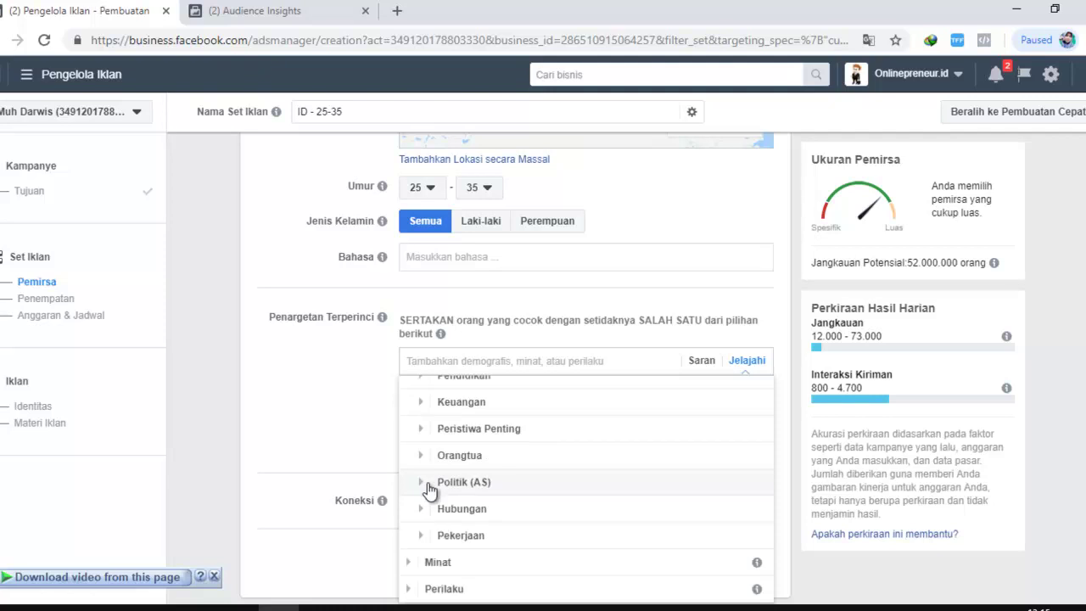
{"action": "left_click", "coordinate": [424, 511]}
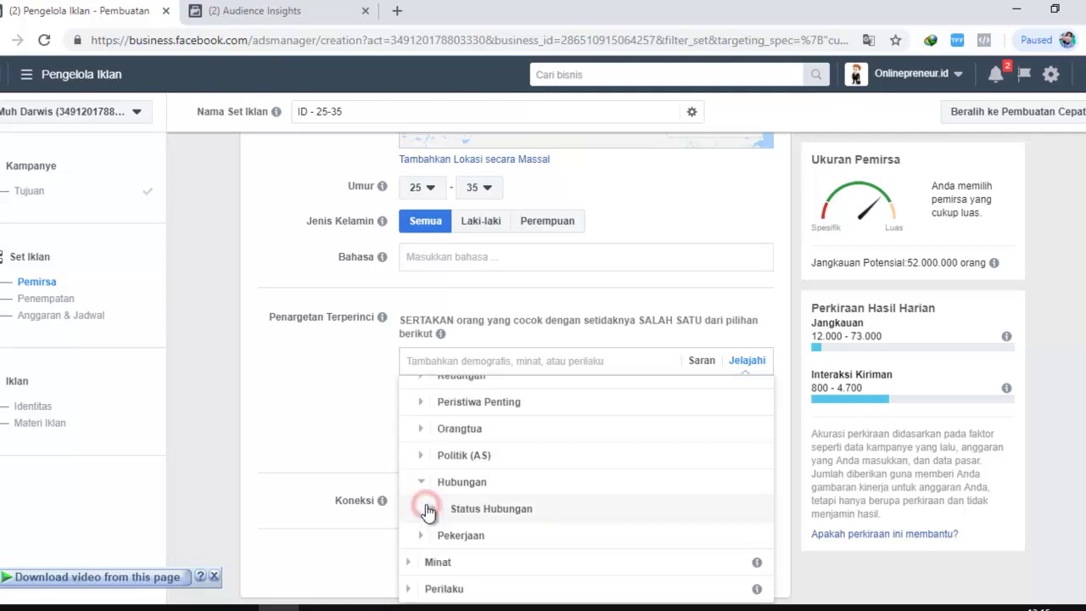
{"action": "left_click", "coordinate": [437, 511]}
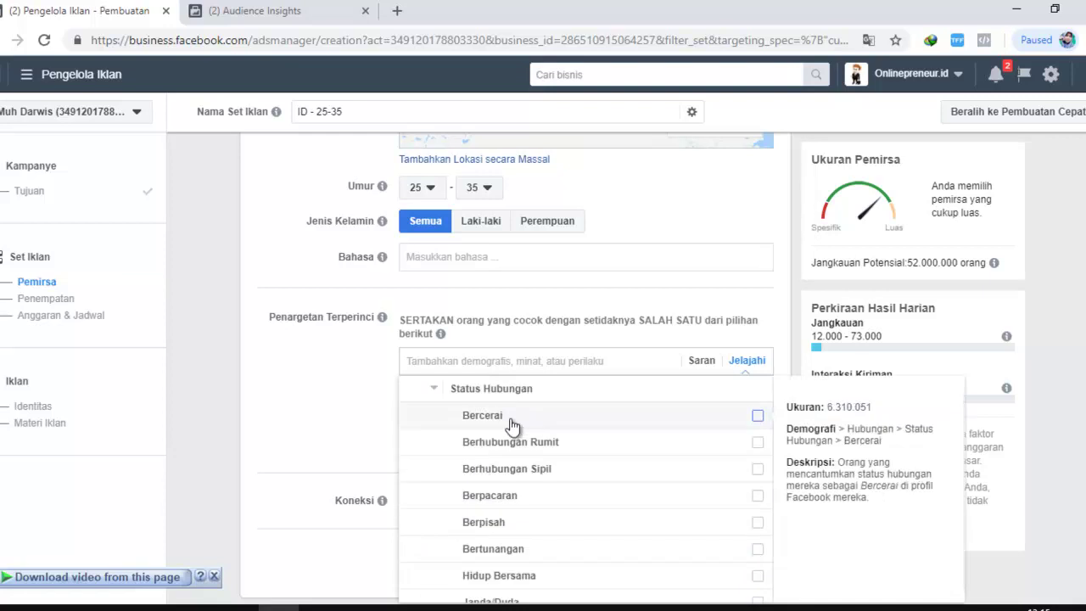
{"action": "scroll", "coordinate": [499, 486], "scroll_direction": "down", "scroll_amount": 1}
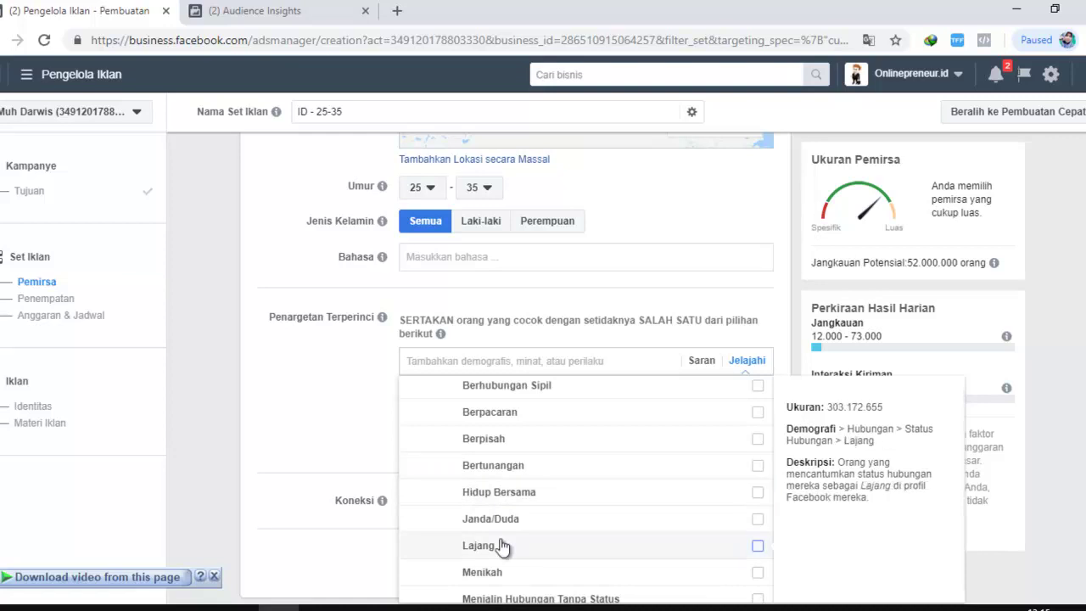
{"action": "scroll", "coordinate": [518, 518], "scroll_direction": "down", "scroll_amount": 1}
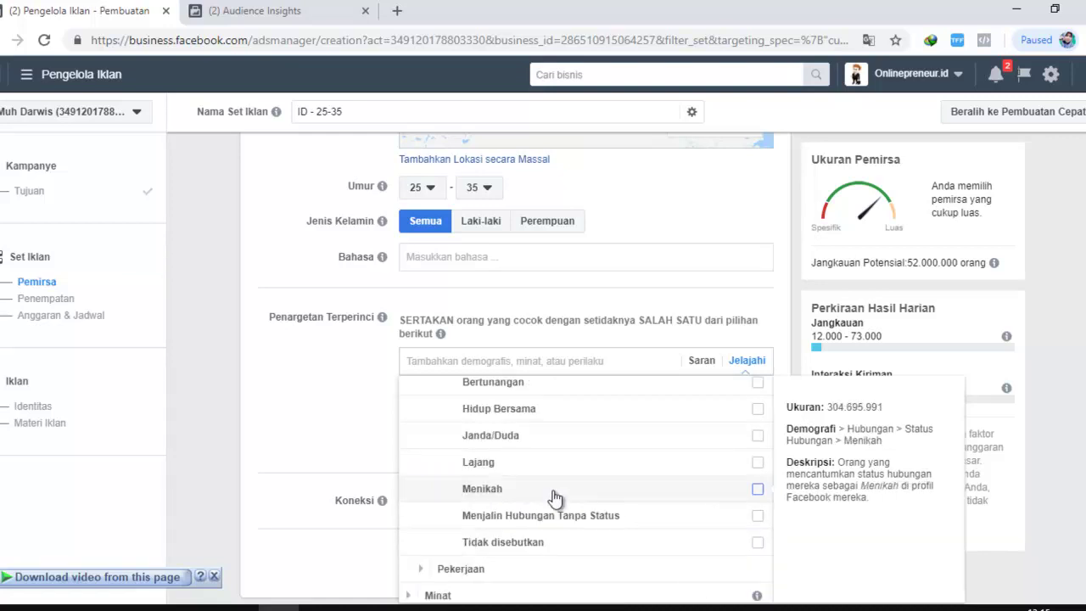
{"action": "scroll", "coordinate": [509, 465], "scroll_direction": "up", "scroll_amount": 1}
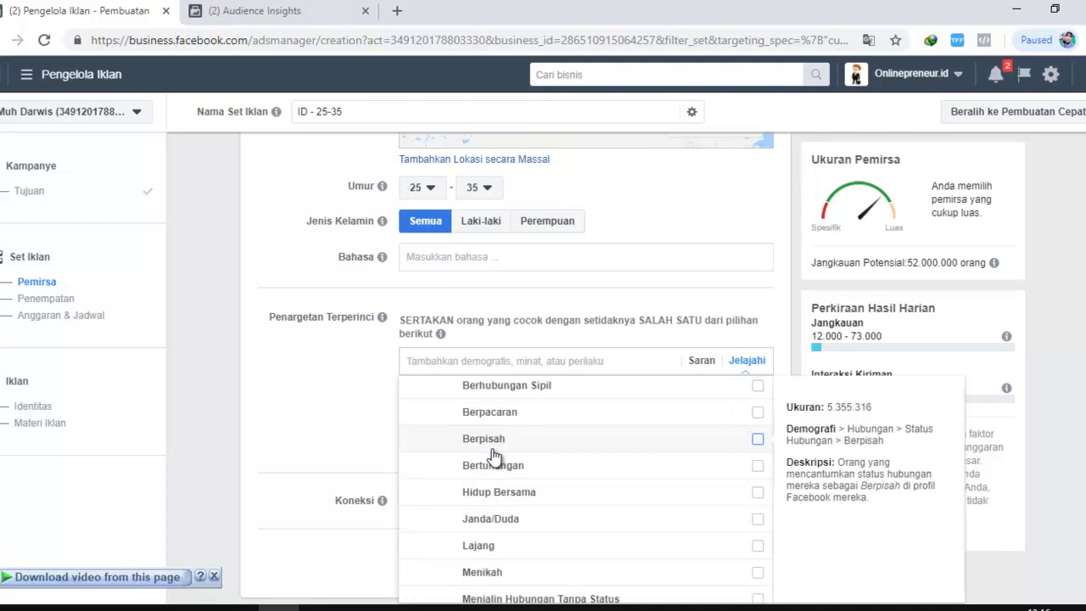
{"action": "scroll", "coordinate": [496, 457], "scroll_direction": "up", "scroll_amount": 2}
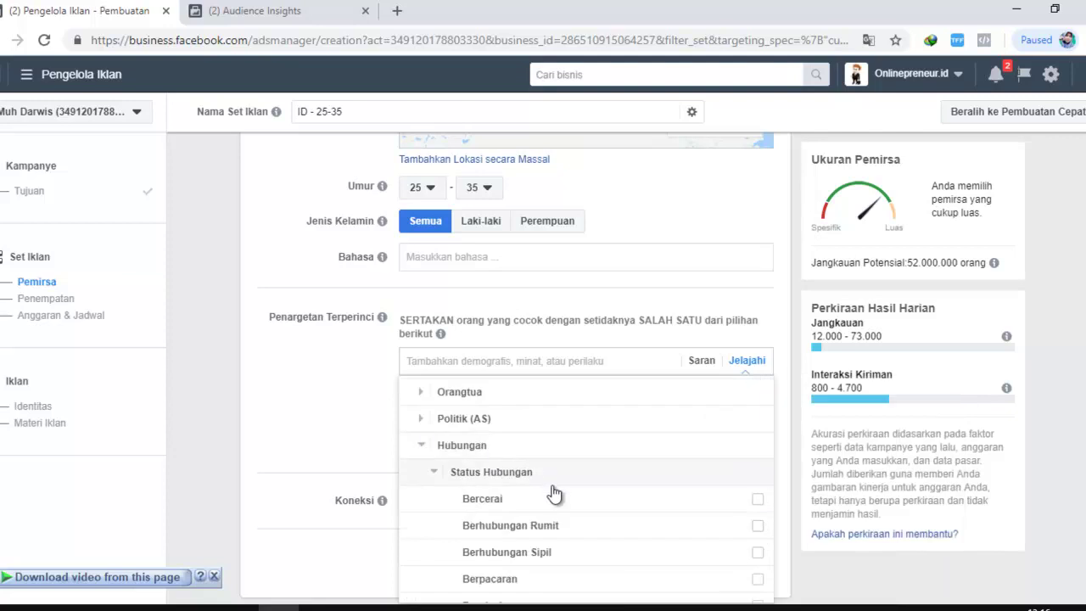
{"action": "mouse_move", "coordinate": [480, 498]}
{"action": "left_click", "coordinate": [440, 477]}
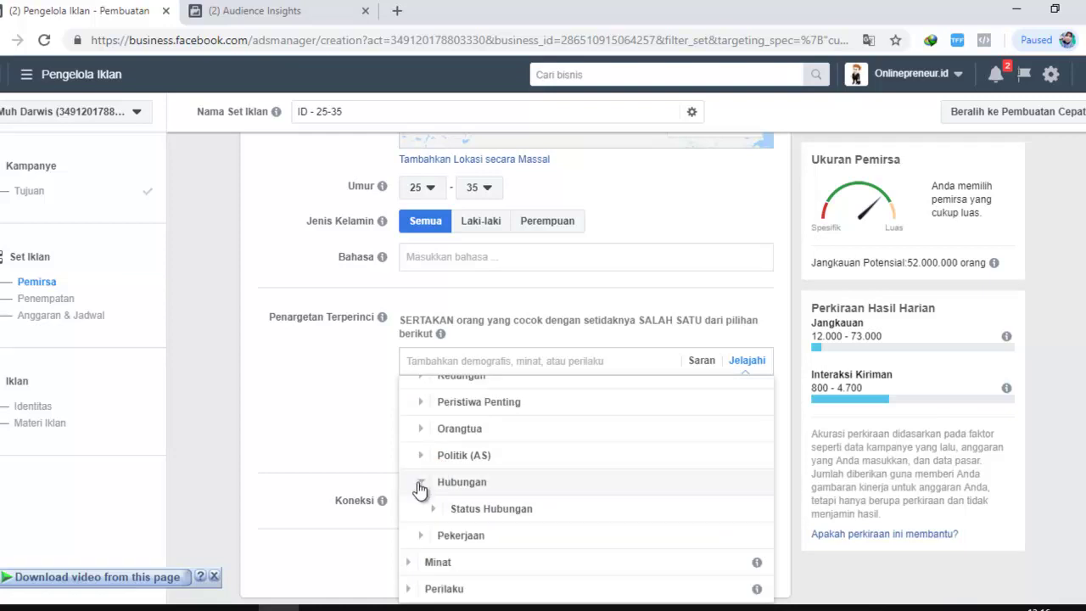
Reopen Status Hubungan to review the Menikah status and the other relationship options, and collapse it again.
{"action": "left_click", "coordinate": [438, 511]}
{"action": "scroll", "coordinate": [544, 494], "scroll_direction": "down", "scroll_amount": 2}
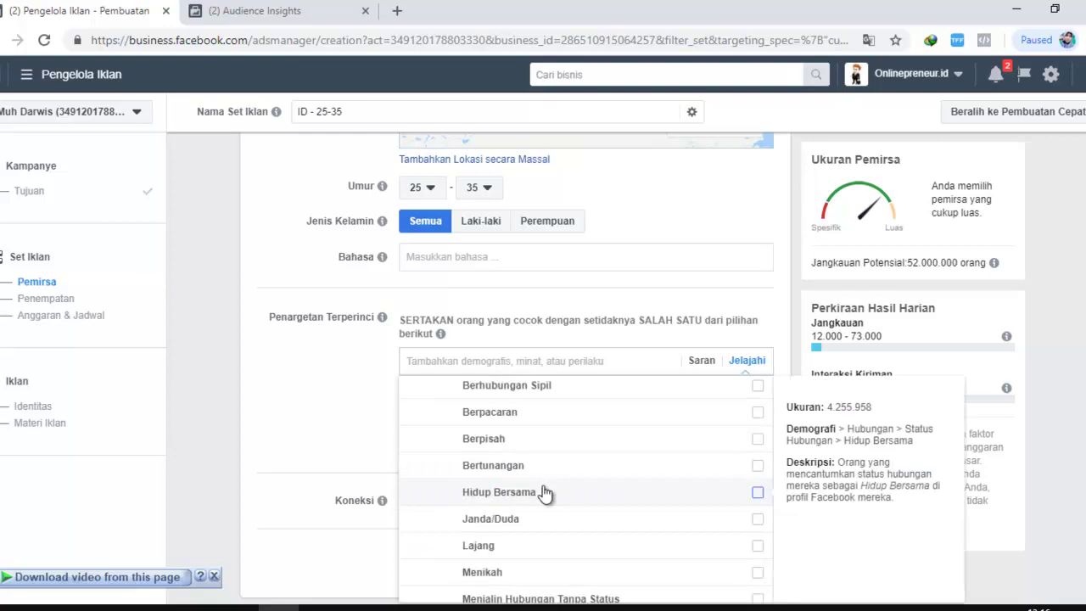
{"action": "scroll", "coordinate": [545, 494], "scroll_direction": "down", "scroll_amount": 1}
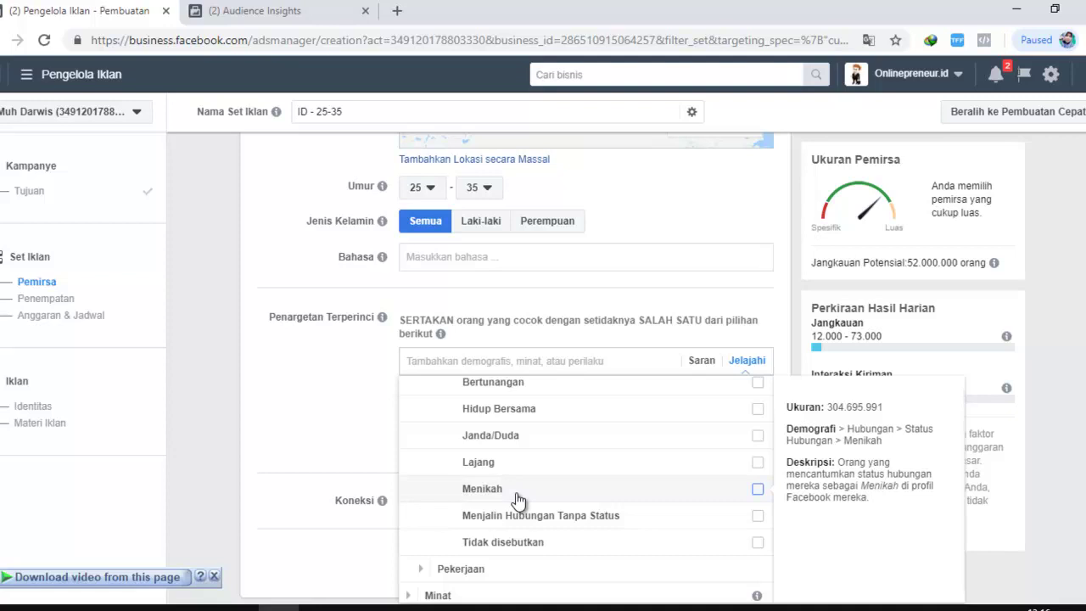
{"action": "scroll", "coordinate": [499, 488], "scroll_direction": "up", "scroll_amount": 2}
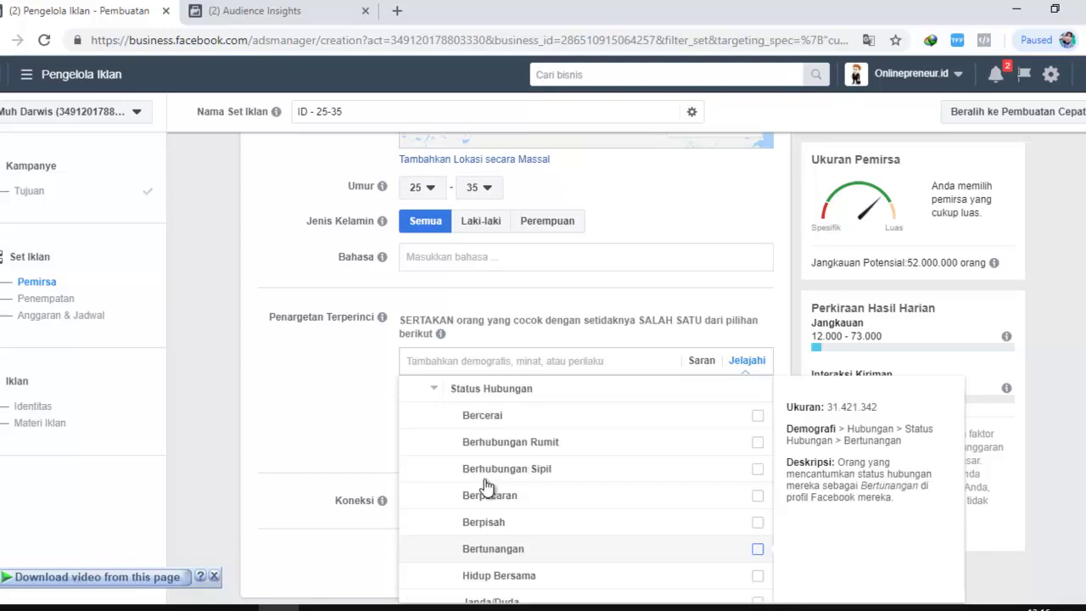
{"action": "left_click", "coordinate": [427, 387]}
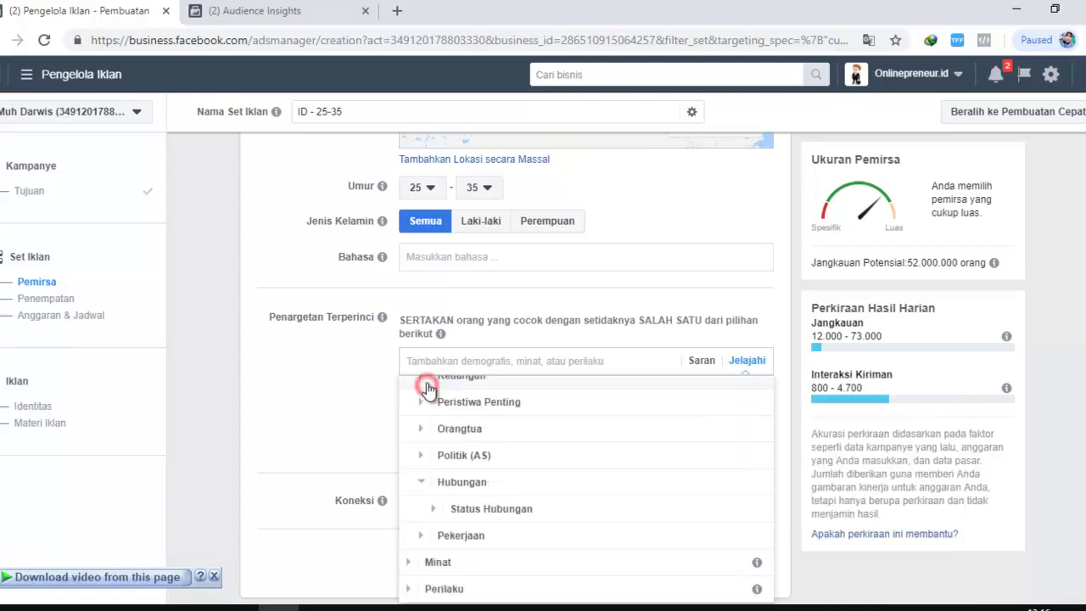
Expand Pekerjaan > Industri in the Demografi category and examine the industry targeting options.
{"action": "scroll", "coordinate": [441, 494], "scroll_direction": "down", "scroll_amount": 1}
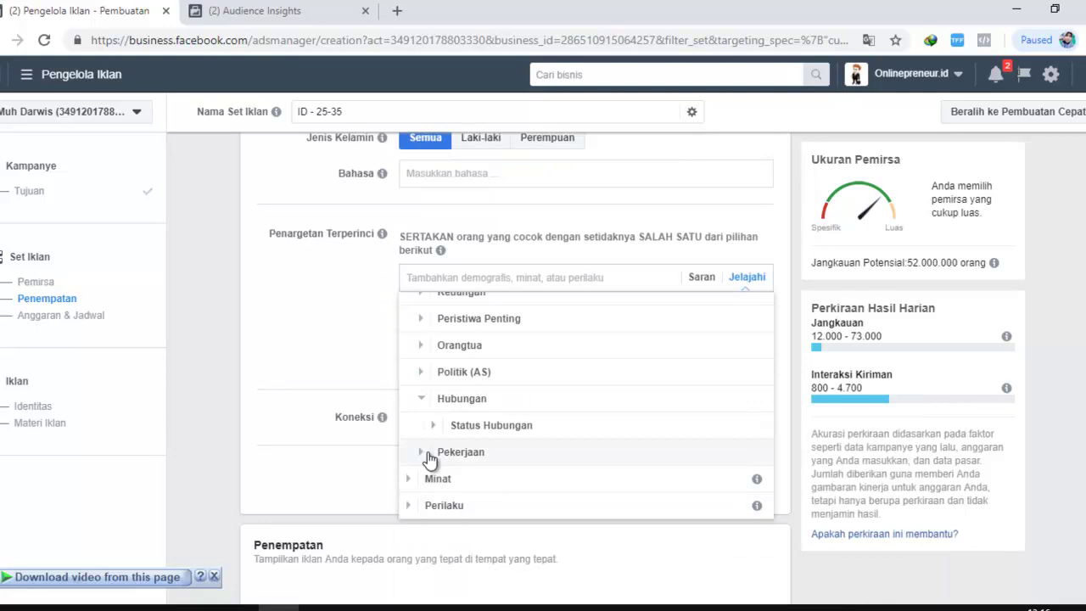
{"action": "left_click", "coordinate": [423, 452]}
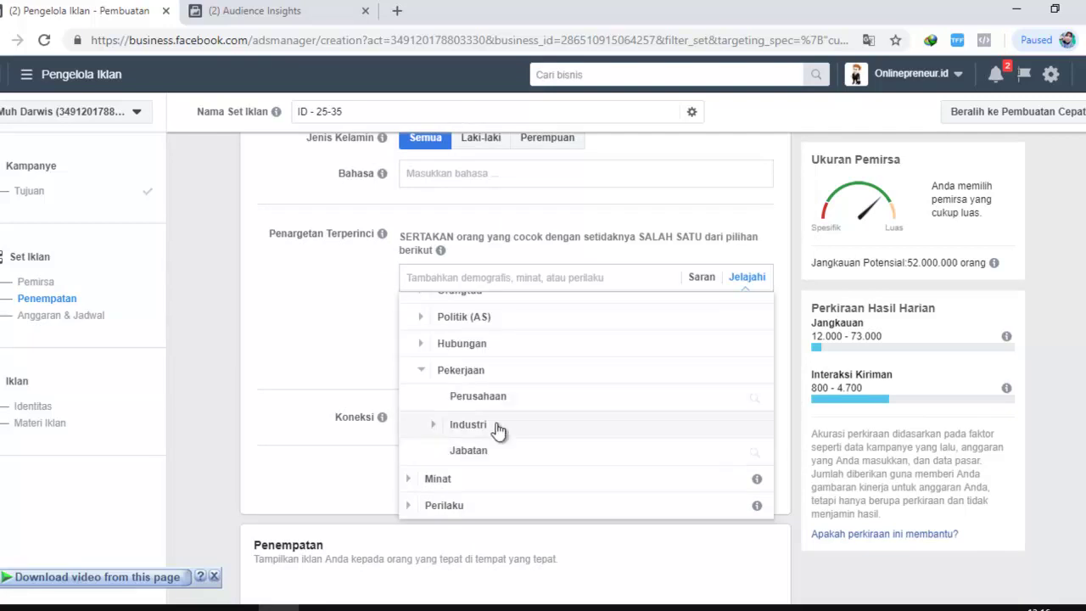
{"action": "left_click", "coordinate": [433, 424]}
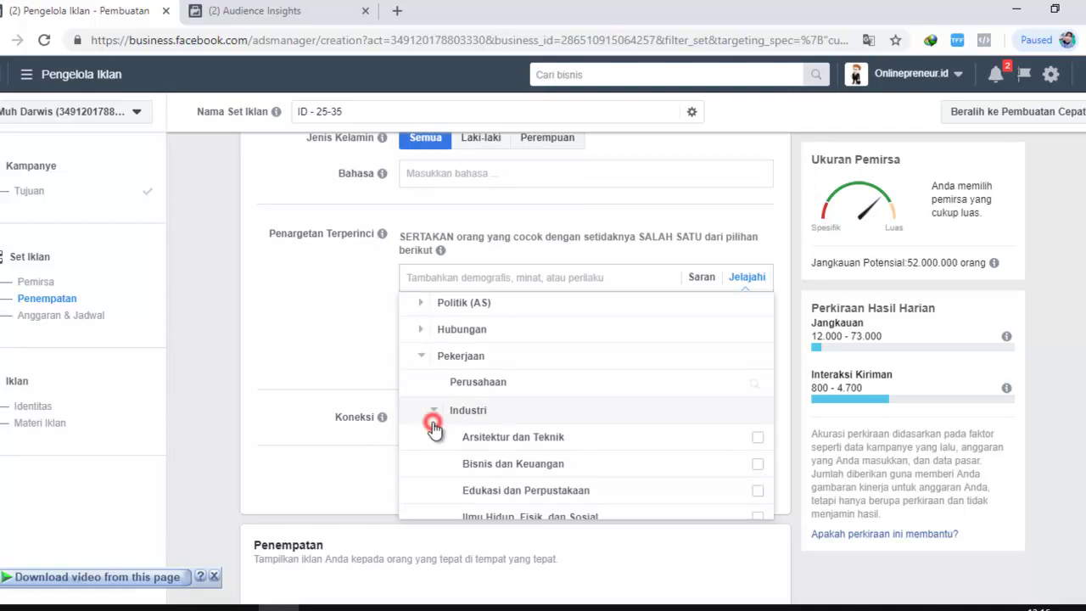
{"action": "mouse_move", "coordinate": [533, 376]}
{"action": "scroll", "coordinate": [552, 424], "scroll_direction": "down", "scroll_amount": 2}
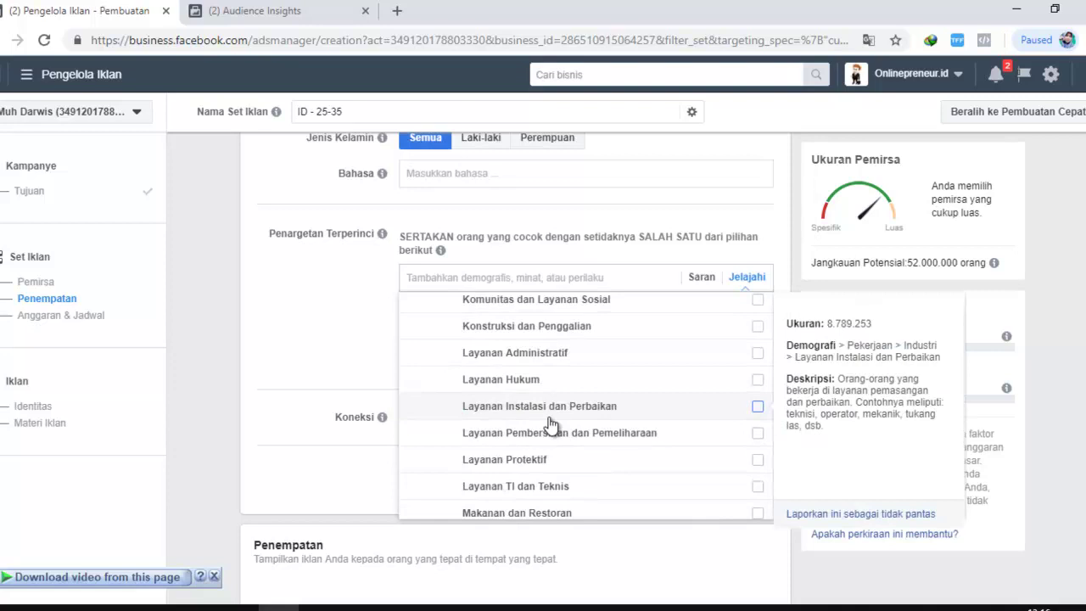
{"action": "scroll", "coordinate": [466, 453], "scroll_direction": "up", "scroll_amount": 3}
Search Perusahaan under Pekerjaan for "bank raky", return to the category list, and collapse Pekerjaan.
{"action": "left_click", "coordinate": [466, 452]}
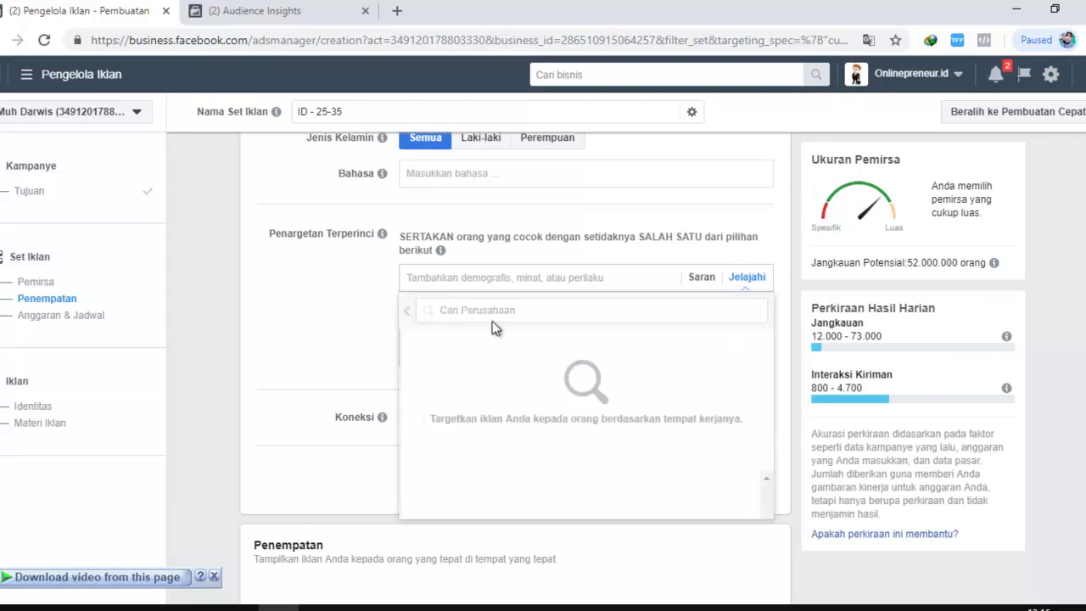
{"action": "type", "text": "bank raky"}
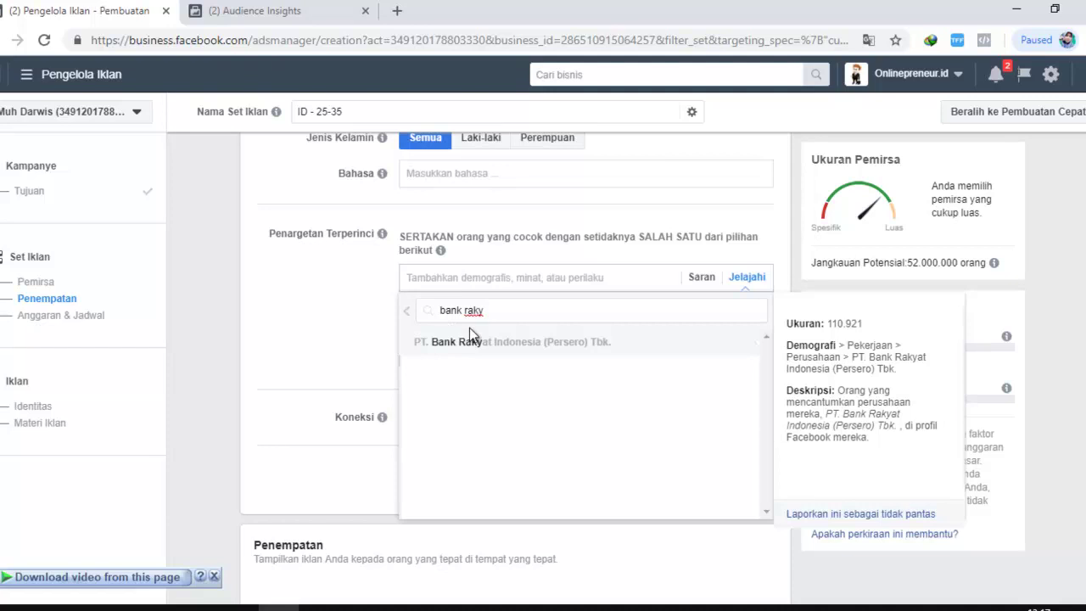
{"action": "left_click", "coordinate": [406, 314]}
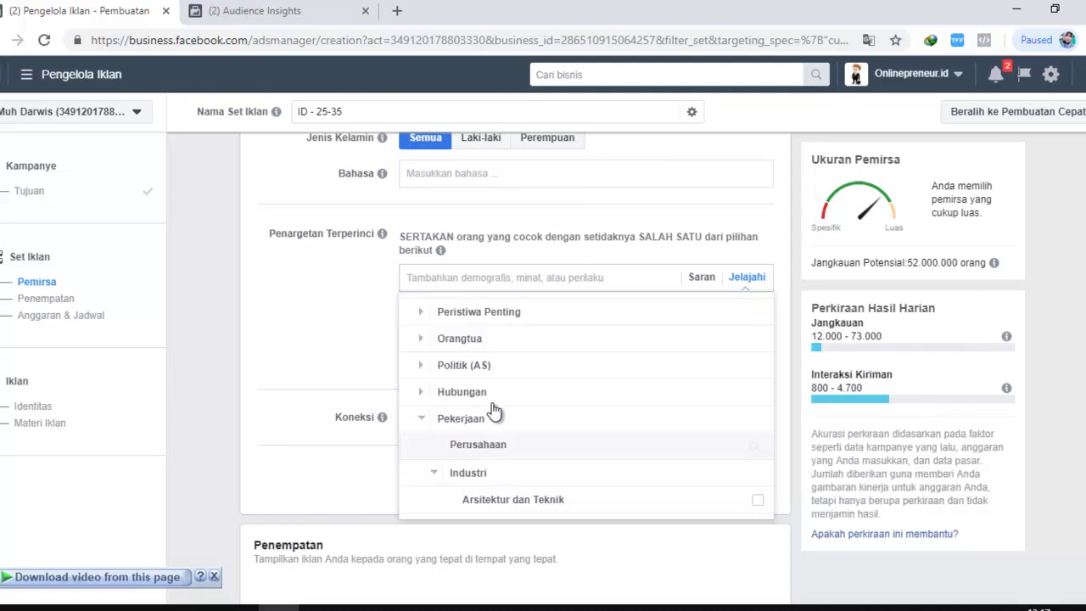
{"action": "left_click", "coordinate": [424, 421]}
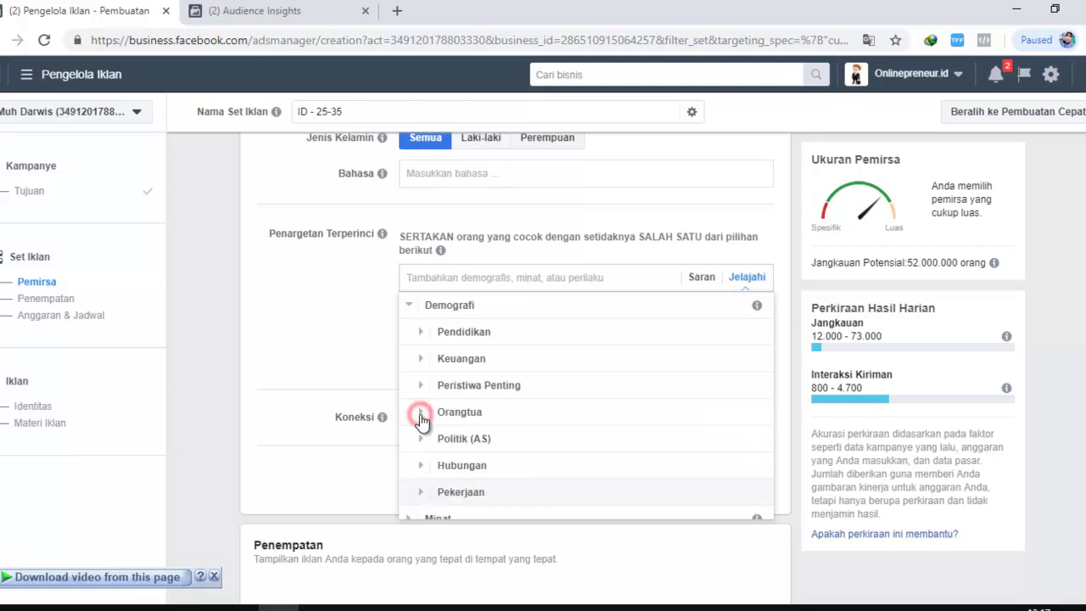
Expand Minat > Belanja dan busana and examine the interests under Aksesori mode and Belanja.
{"action": "scroll", "coordinate": [422, 420], "scroll_direction": "down", "scroll_amount": 1}
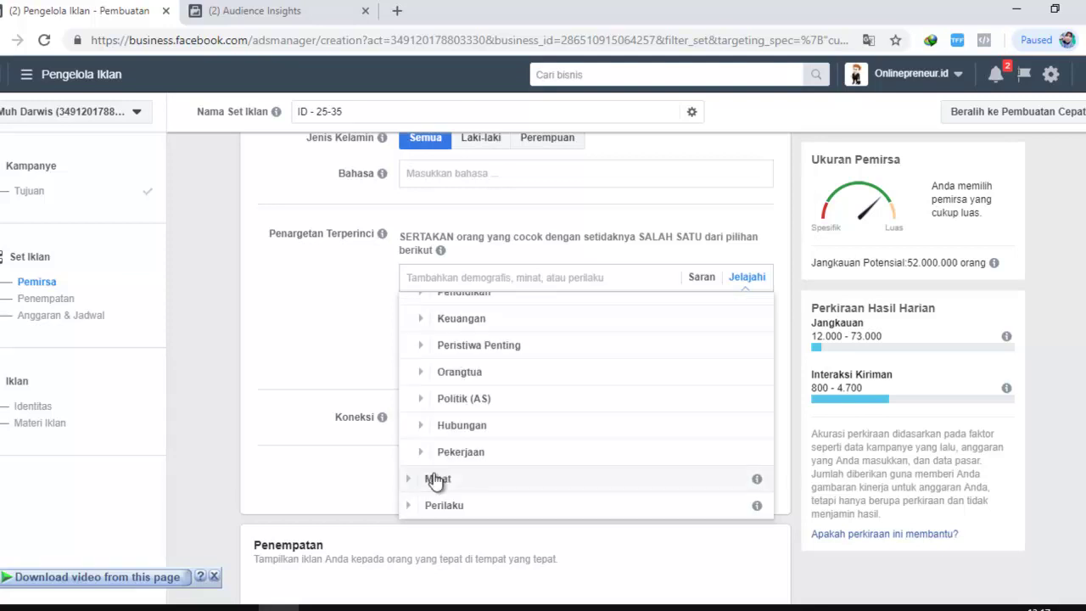
{"action": "left_click", "coordinate": [413, 480]}
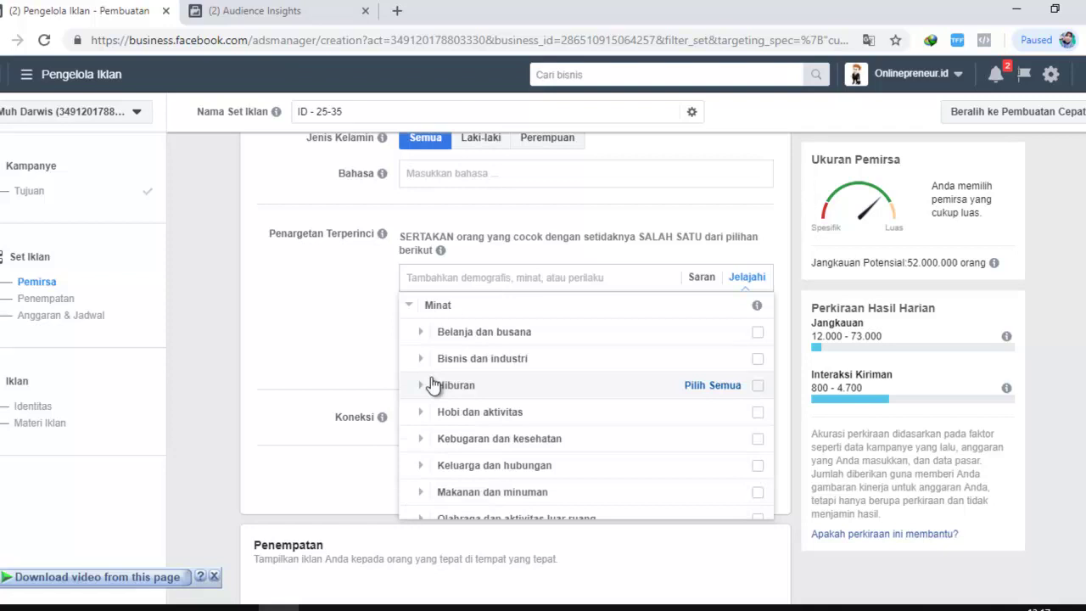
{"action": "left_click", "coordinate": [420, 333]}
{"action": "left_click", "coordinate": [432, 333]}
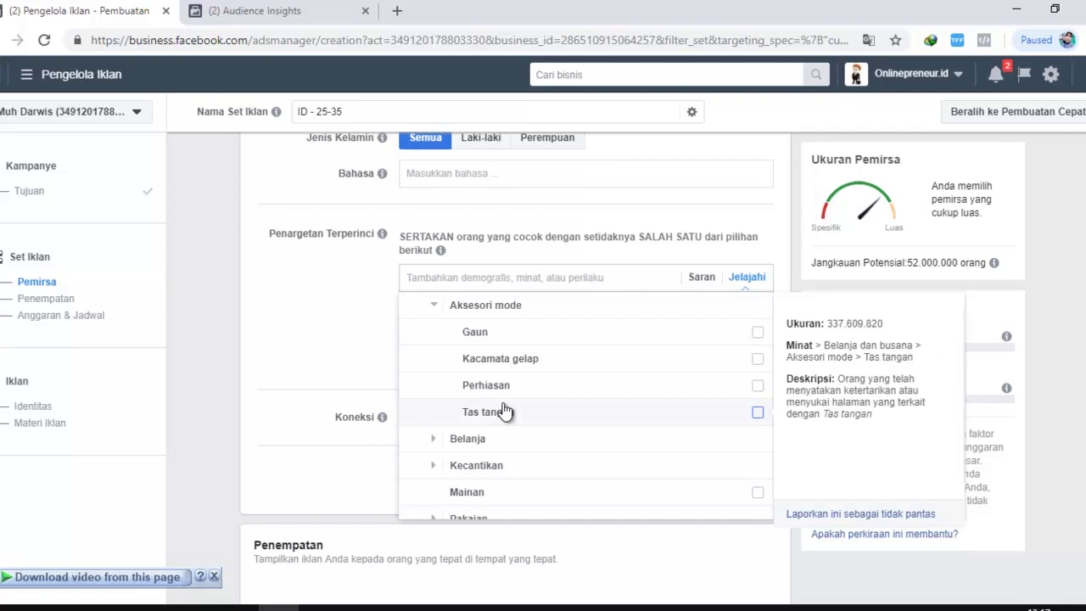
{"action": "left_click", "coordinate": [435, 441]}
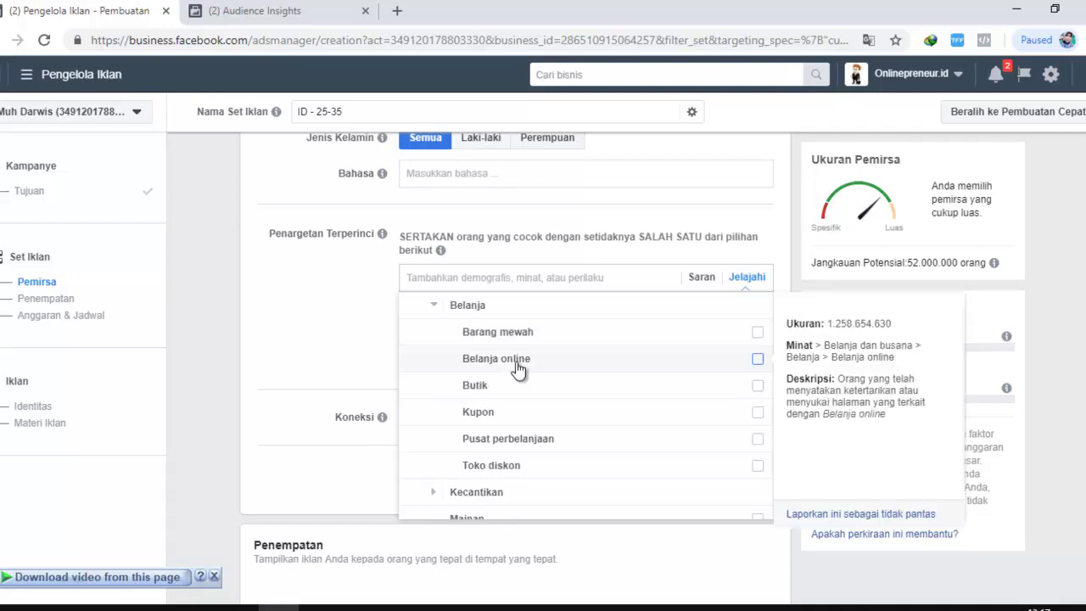
Expand Kecantikan under Belanja dan busana and examine its beauty interests, such as Kosmetik and Parfum.
{"action": "scroll", "coordinate": [608, 395], "scroll_direction": "down", "scroll_amount": 2}
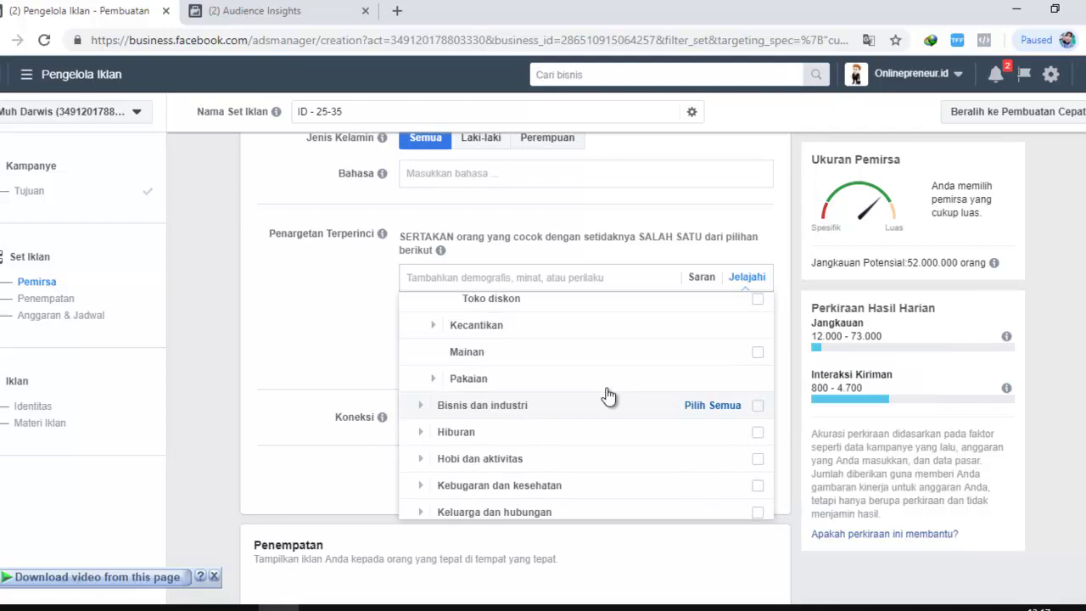
{"action": "scroll", "coordinate": [607, 396], "scroll_direction": "up", "scroll_amount": 2}
{"action": "scroll", "coordinate": [543, 390], "scroll_direction": "down", "scroll_amount": 2}
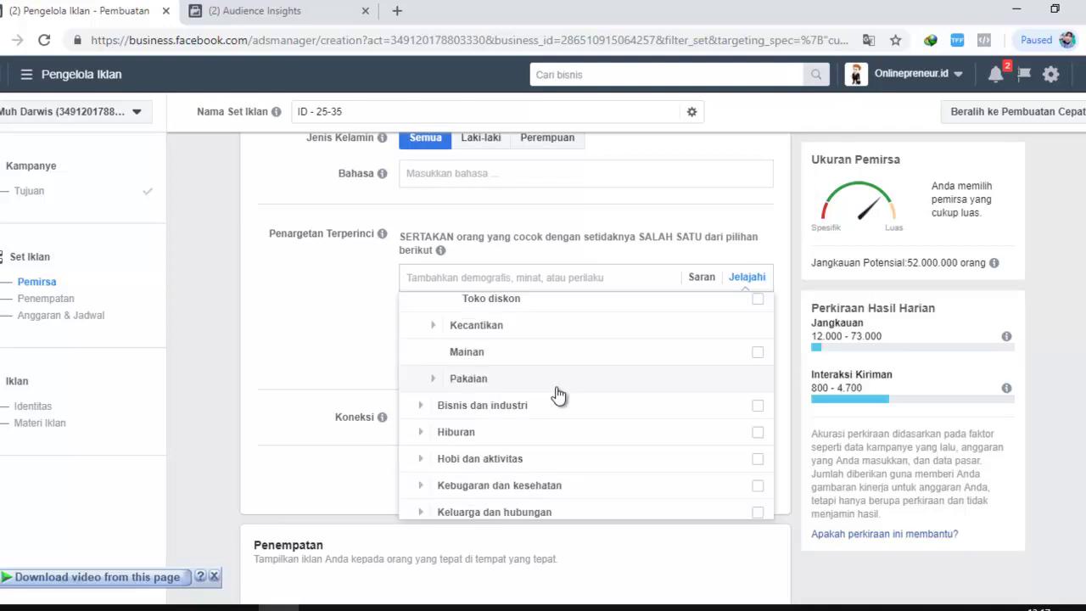
{"action": "left_click", "coordinate": [430, 321]}
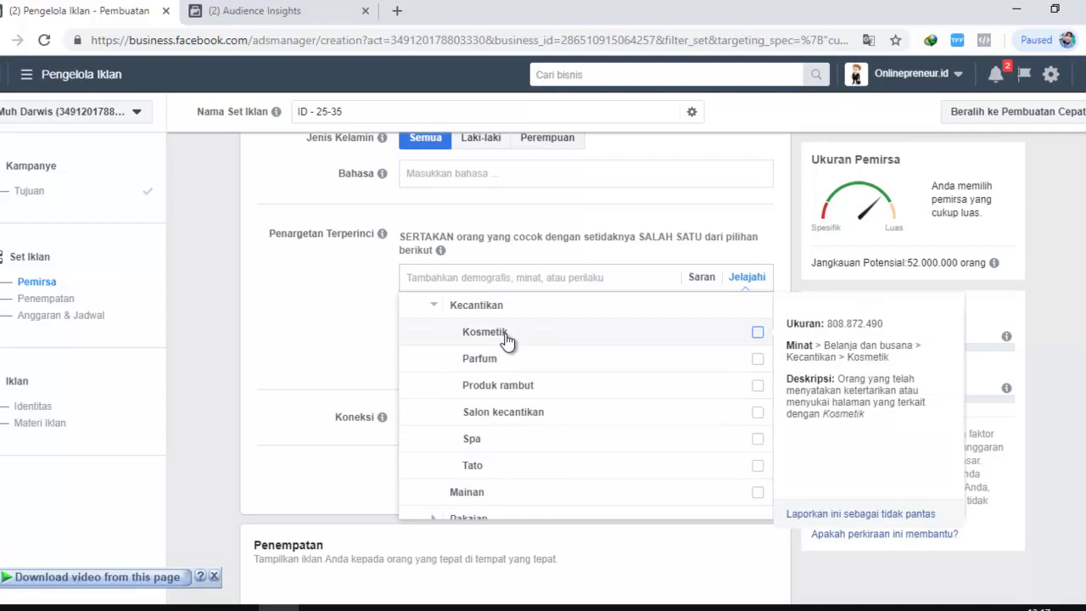
{"action": "scroll", "coordinate": [531, 418], "scroll_direction": "up", "scroll_amount": 1}
{"action": "scroll", "coordinate": [532, 418], "scroll_direction": "down", "scroll_amount": 1}
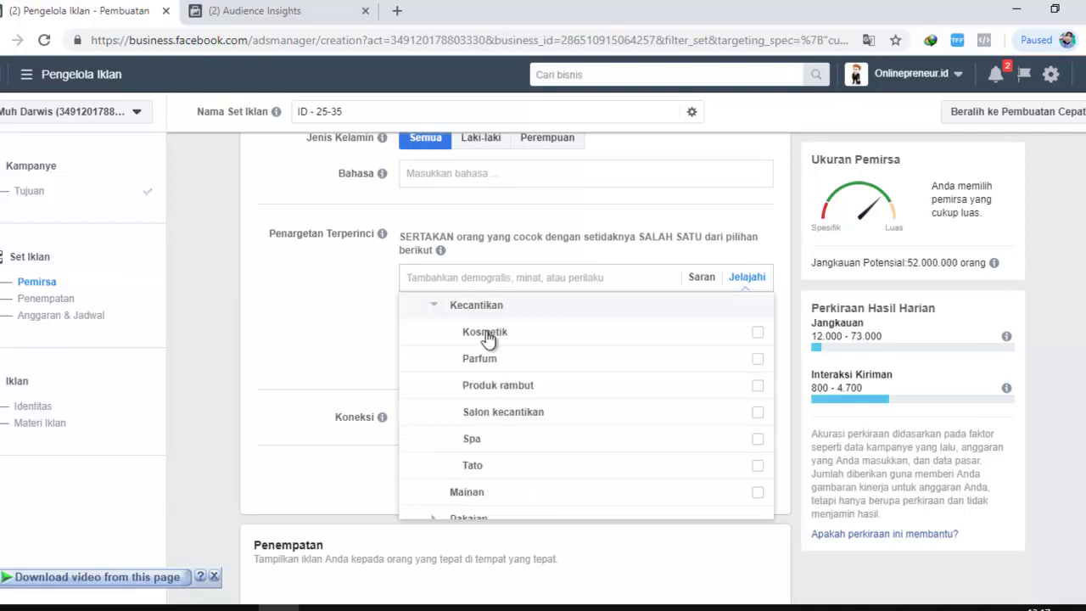
Expand Pakaian under Belanja dan busana to review the clothing interests, and collapse the whole Minat category.
{"action": "scroll", "coordinate": [500, 462], "scroll_direction": "down", "scroll_amount": 2}
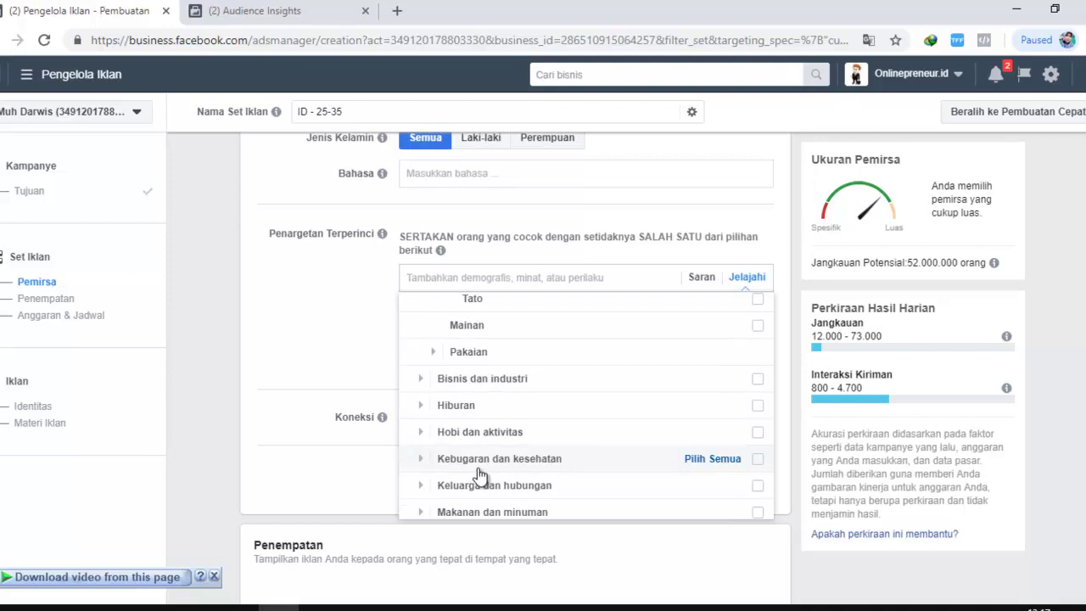
{"action": "left_click", "coordinate": [435, 353]}
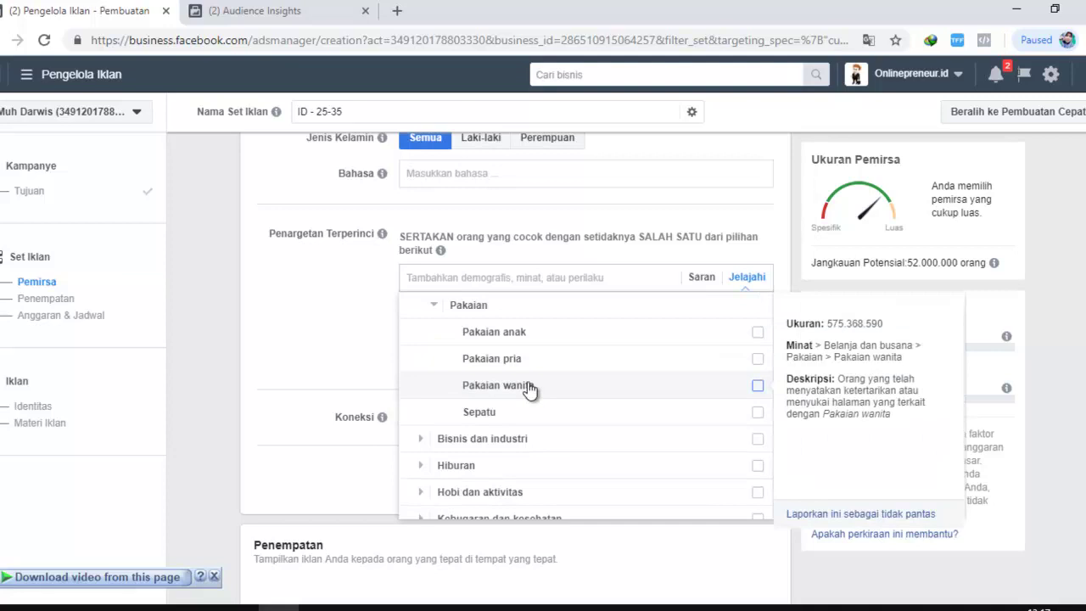
{"action": "scroll", "coordinate": [454, 434], "scroll_direction": "up", "scroll_amount": 2}
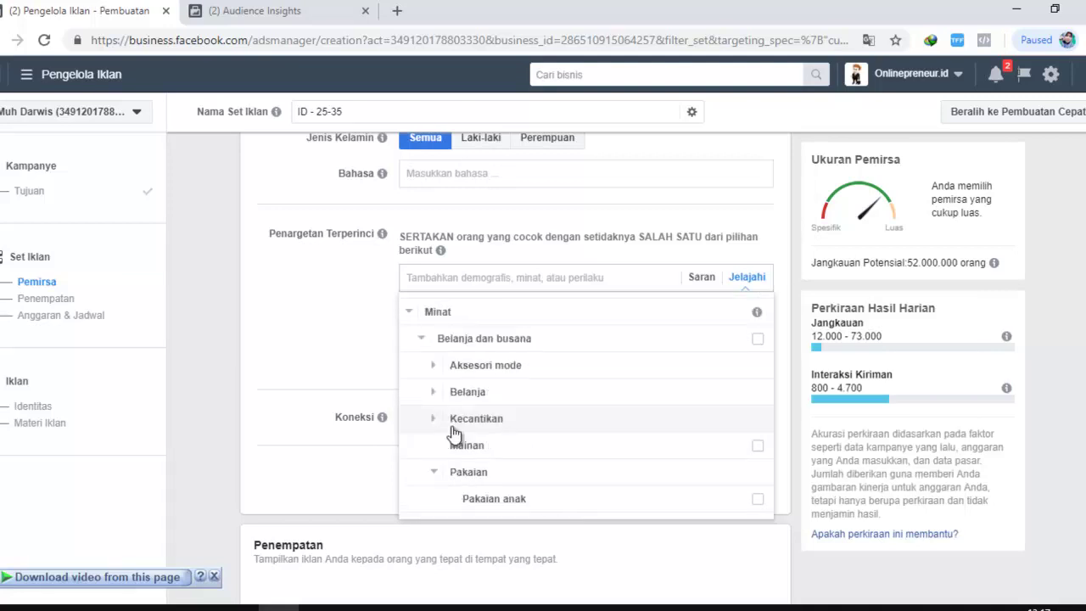
{"action": "left_click", "coordinate": [408, 312]}
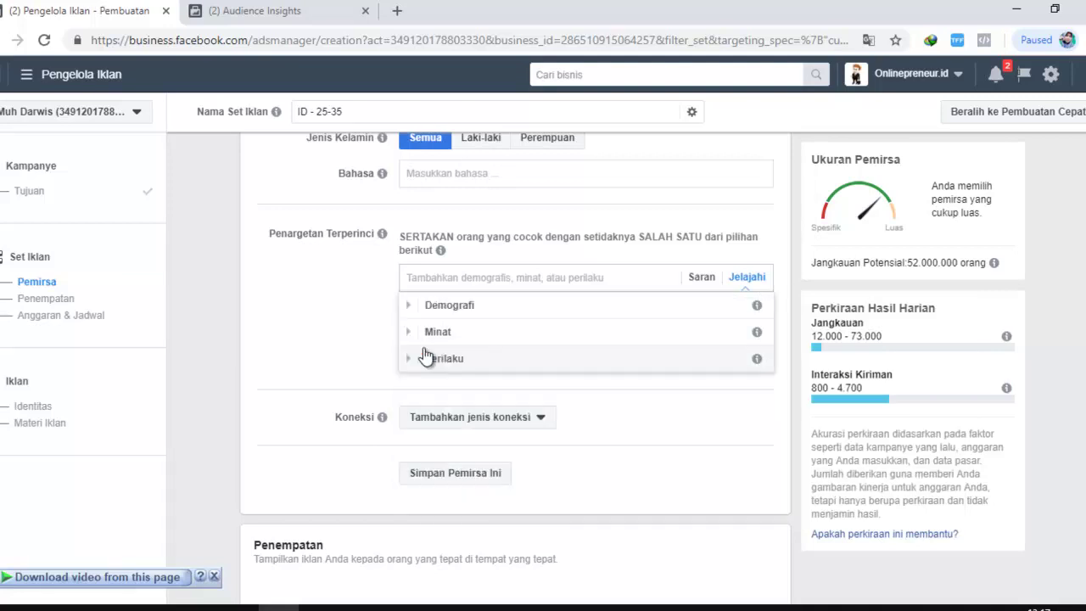
Reopen Minat, expand Bisnis dan industri, and examine the business interests and subcategories it contains.
{"action": "left_click", "coordinate": [412, 333]}
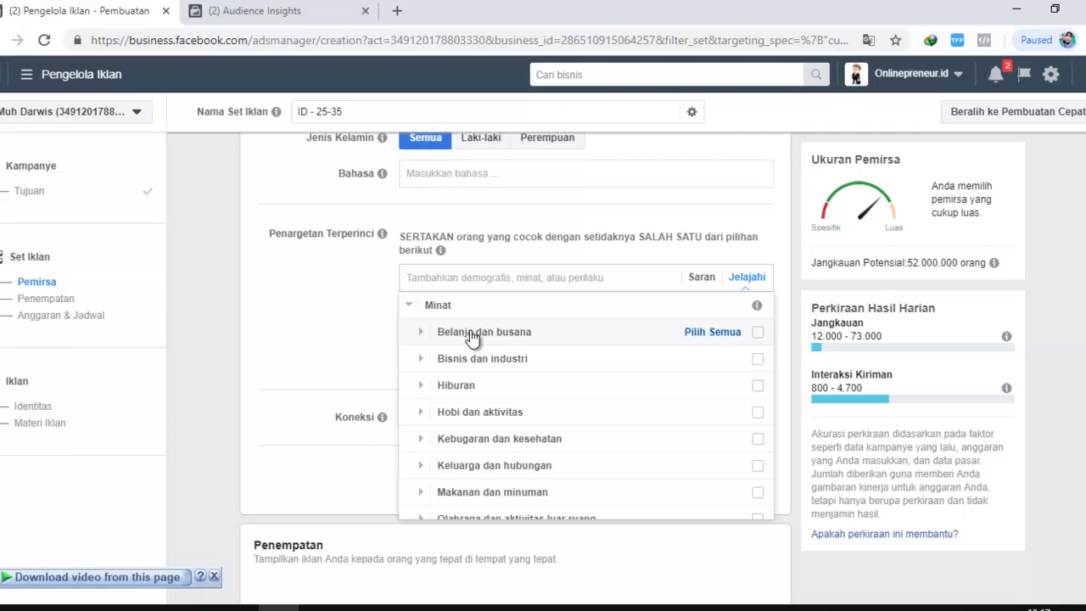
{"action": "left_click", "coordinate": [421, 361]}
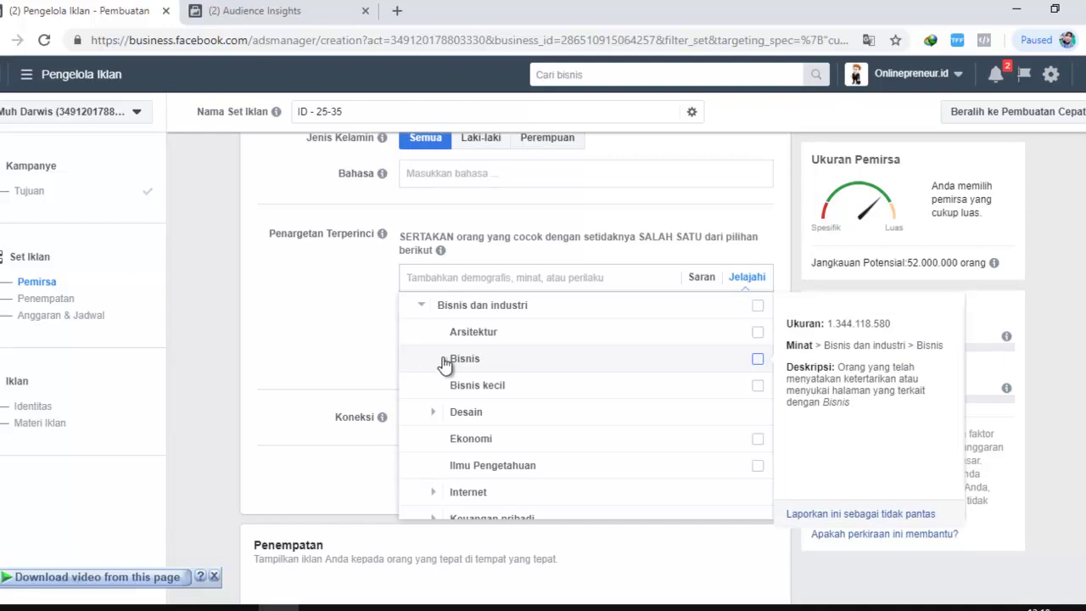
{"action": "scroll", "coordinate": [445, 363], "scroll_direction": "up", "scroll_amount": 1}
{"action": "scroll", "coordinate": [475, 429], "scroll_direction": "down", "scroll_amount": 2}
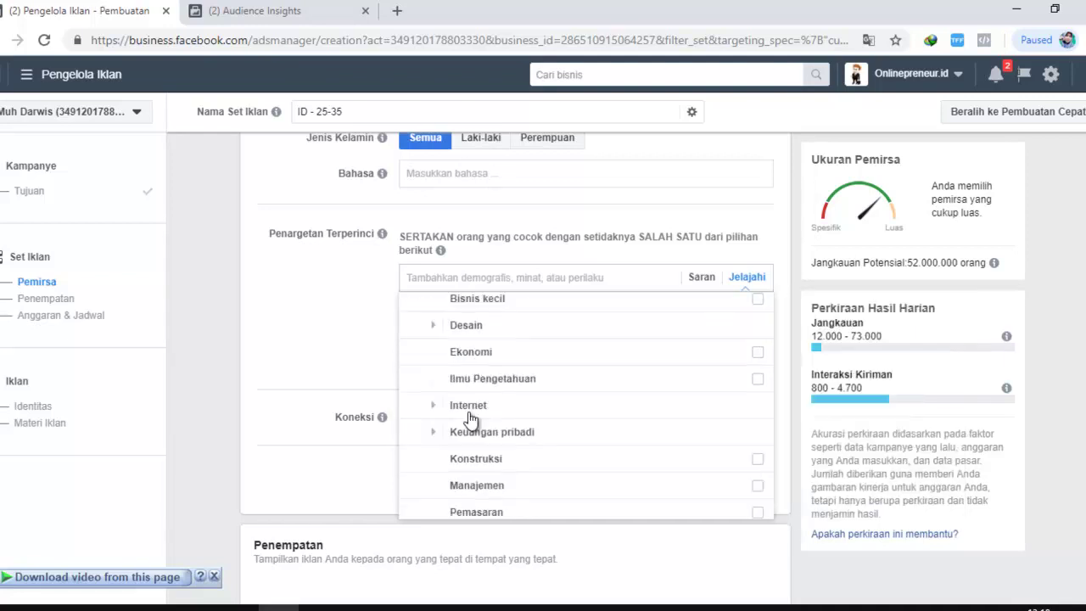
{"action": "scroll", "coordinate": [475, 425], "scroll_direction": "up", "scroll_amount": 2}
{"action": "scroll", "coordinate": [480, 363], "scroll_direction": "down", "scroll_amount": 1}
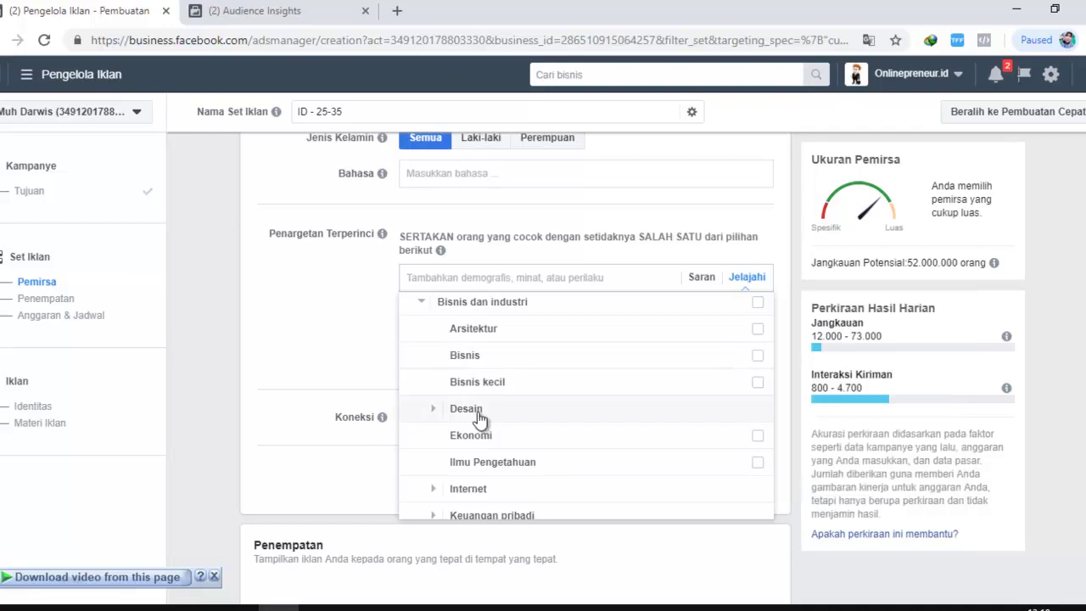
{"action": "scroll", "coordinate": [428, 433], "scroll_direction": "down", "scroll_amount": 1}
Expand Internet under Bisnis dan industri and examine its interests, from Desain web and Iklan online to Web Hosting.
{"action": "left_click", "coordinate": [432, 406]}
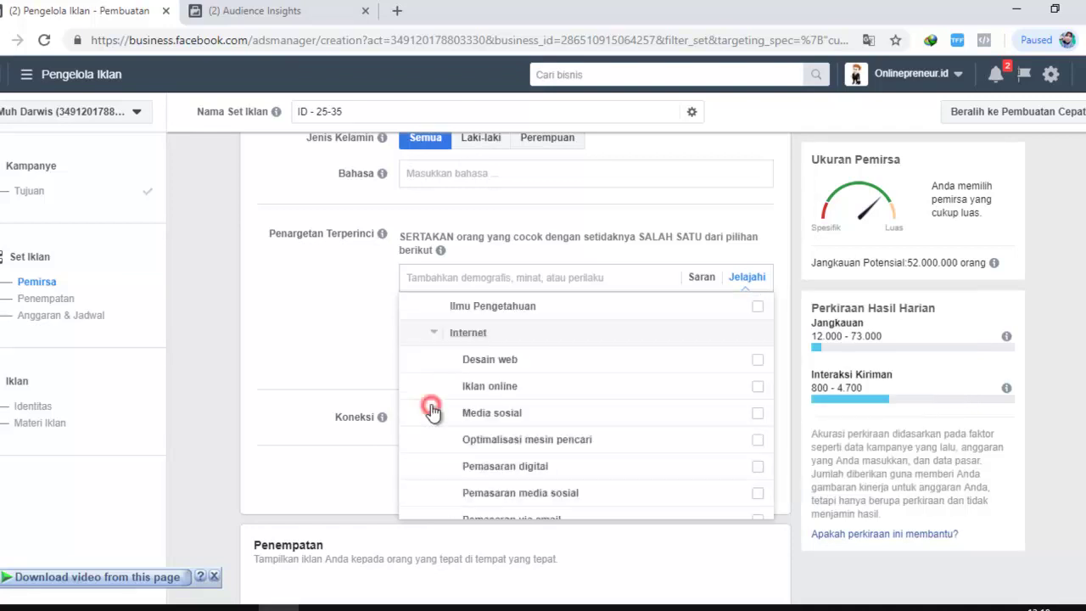
{"action": "scroll", "coordinate": [506, 371], "scroll_direction": "down", "scroll_amount": 1}
{"action": "mouse_move", "coordinate": [506, 371]}
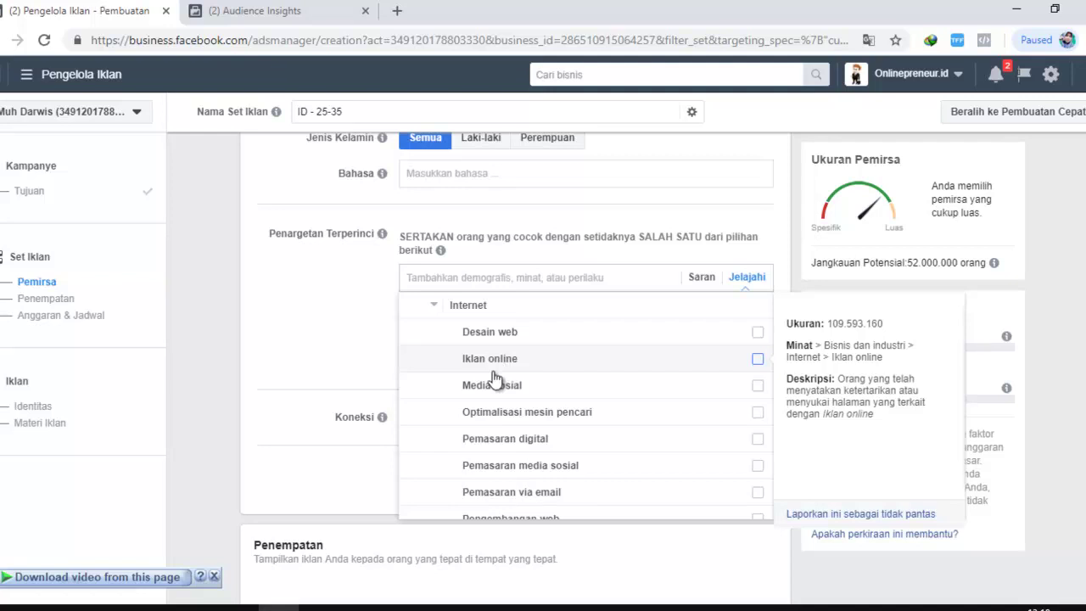
{"action": "scroll", "coordinate": [526, 387], "scroll_direction": "down", "scroll_amount": 3}
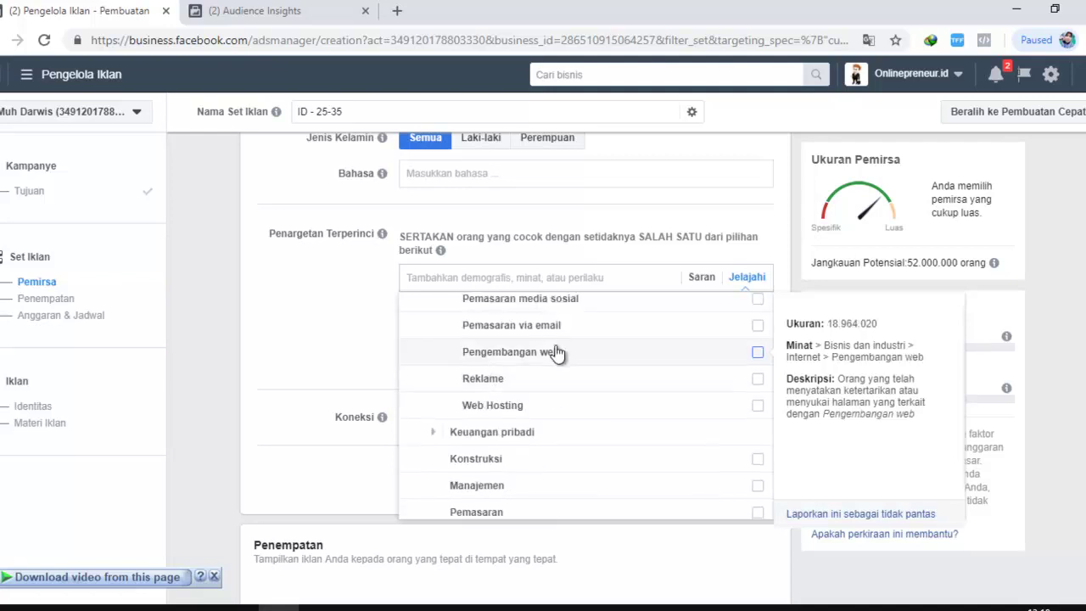
{"action": "scroll", "coordinate": [585, 357], "scroll_direction": "up", "scroll_amount": 1}
{"action": "scroll", "coordinate": [577, 365], "scroll_direction": "down", "scroll_amount": 3}
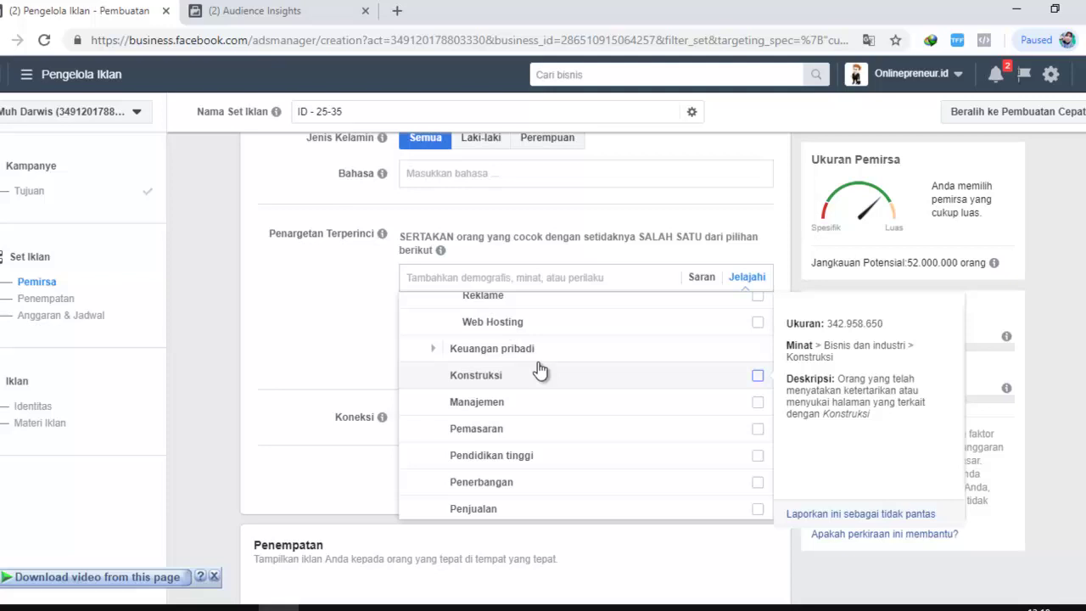
{"action": "scroll", "coordinate": [540, 369], "scroll_direction": "up", "scroll_amount": 3}
{"action": "scroll", "coordinate": [548, 363], "scroll_direction": "down", "scroll_amount": 1}
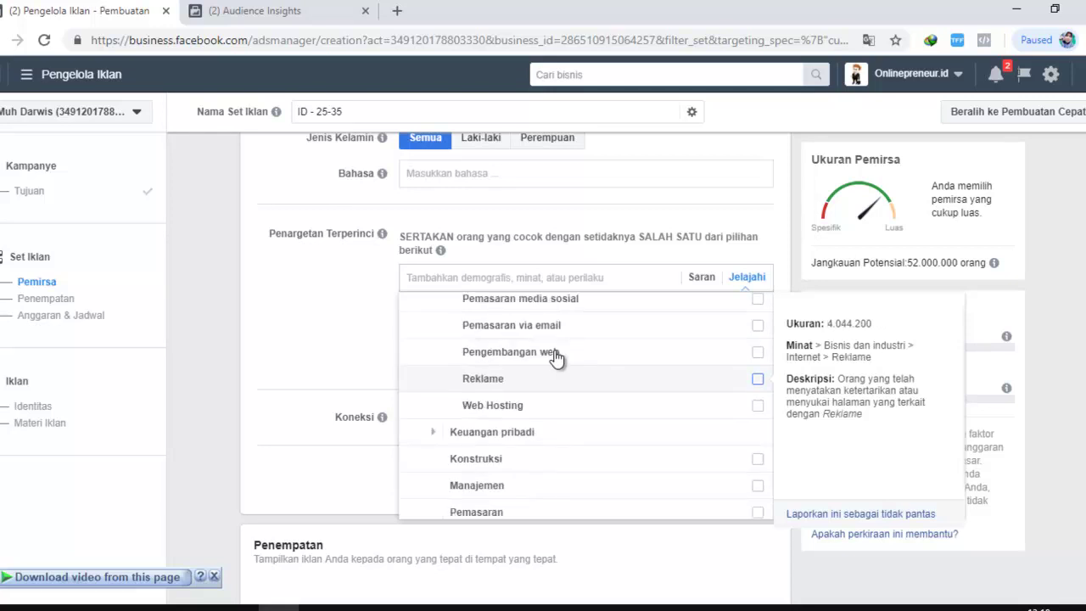
Review the remaining Bisnis dan industri interests, from Konstruksi and Manajemen through Ritel and Wirausaha.
{"action": "scroll", "coordinate": [556, 365], "scroll_direction": "down", "scroll_amount": 1}
{"action": "scroll", "coordinate": [553, 382], "scroll_direction": "down", "scroll_amount": 1}
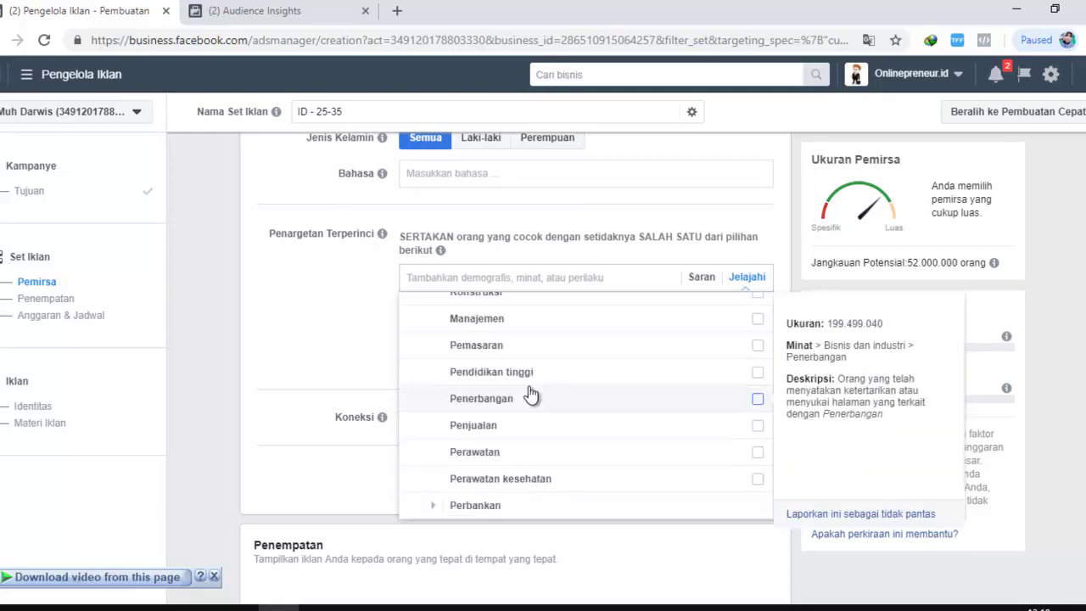
{"action": "scroll", "coordinate": [531, 397], "scroll_direction": "down", "scroll_amount": 1}
{"action": "scroll", "coordinate": [530, 395], "scroll_direction": "down", "scroll_amount": 2}
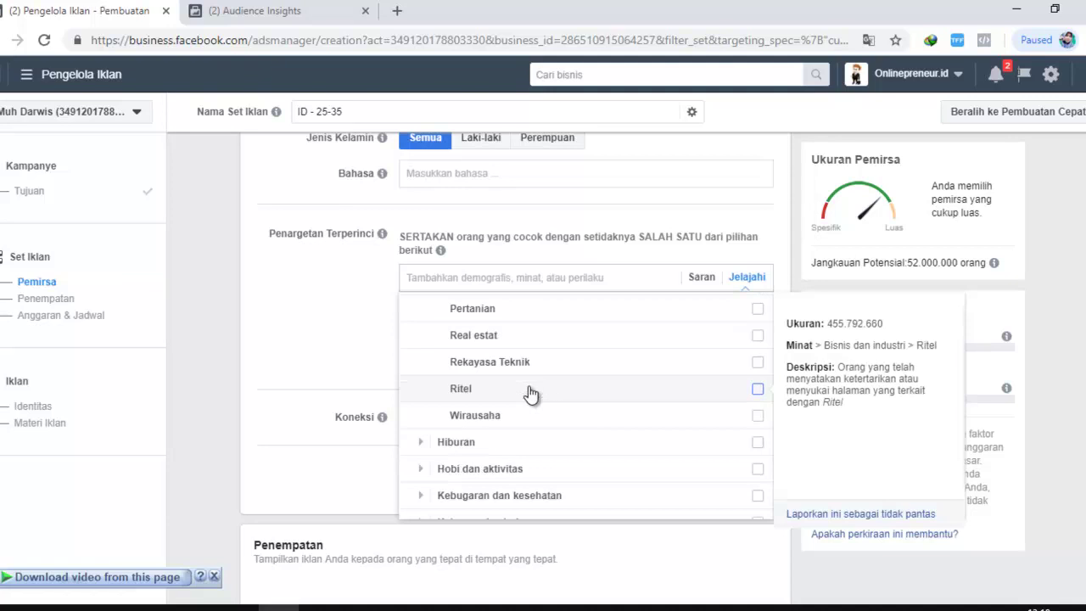
{"action": "scroll", "coordinate": [530, 395], "scroll_direction": "down", "scroll_amount": 1}
Expand Hiburan in the Minat category and examine the interests under Acara televisi and Film.
{"action": "left_click", "coordinate": [417, 360]}
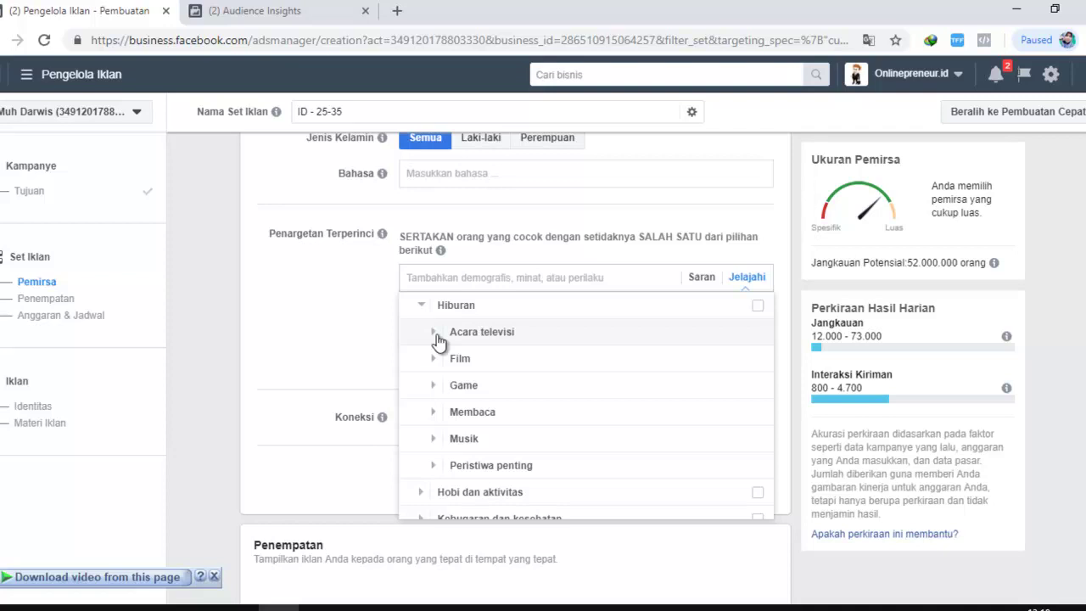
{"action": "left_click", "coordinate": [434, 333]}
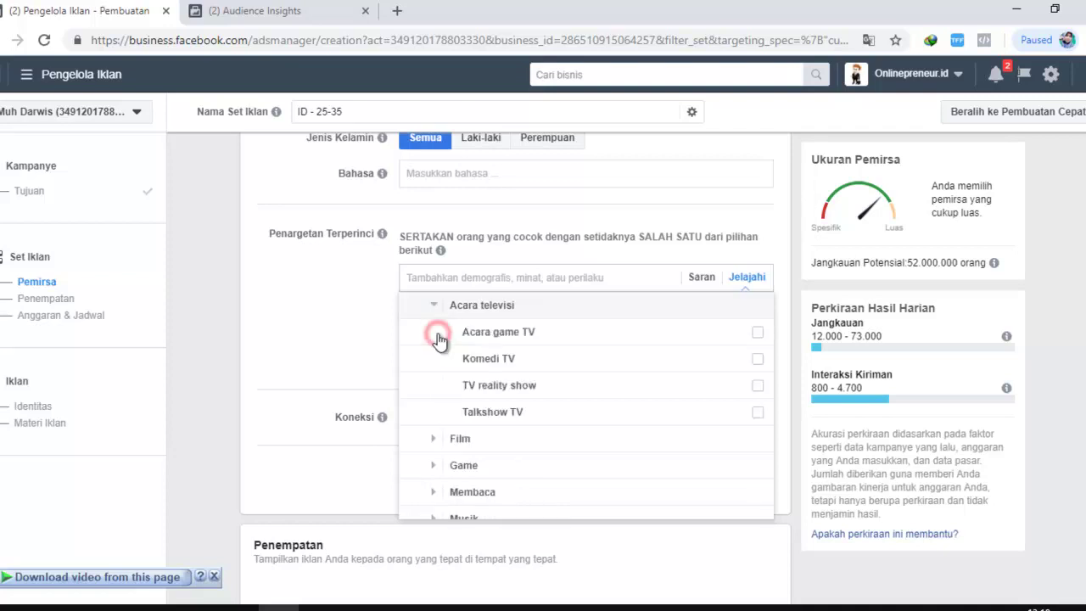
{"action": "left_click", "coordinate": [434, 440]}
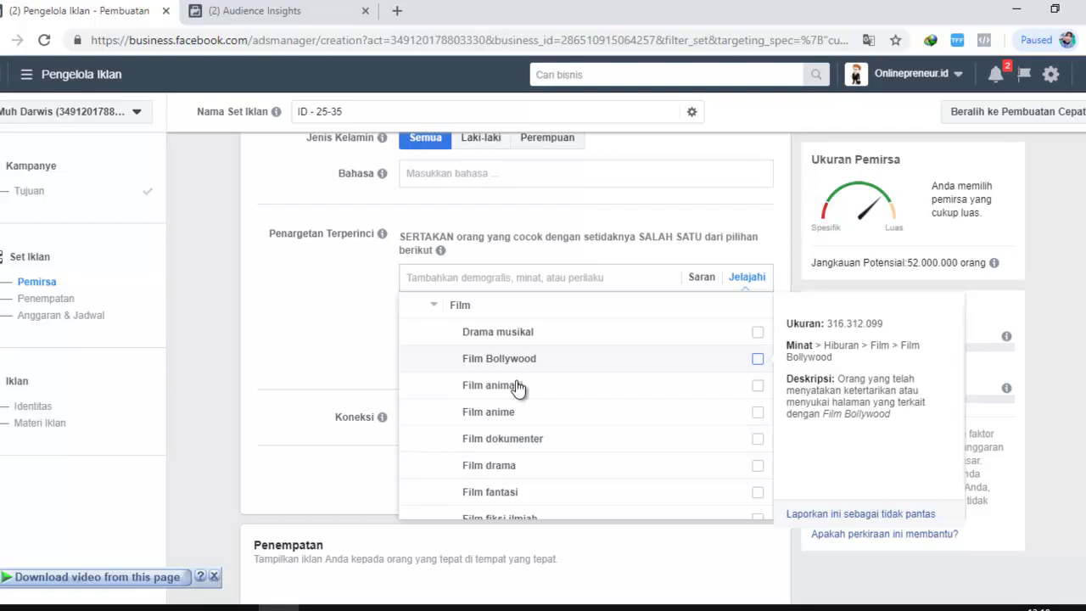
{"action": "scroll", "coordinate": [526, 407], "scroll_direction": "down", "scroll_amount": 1}
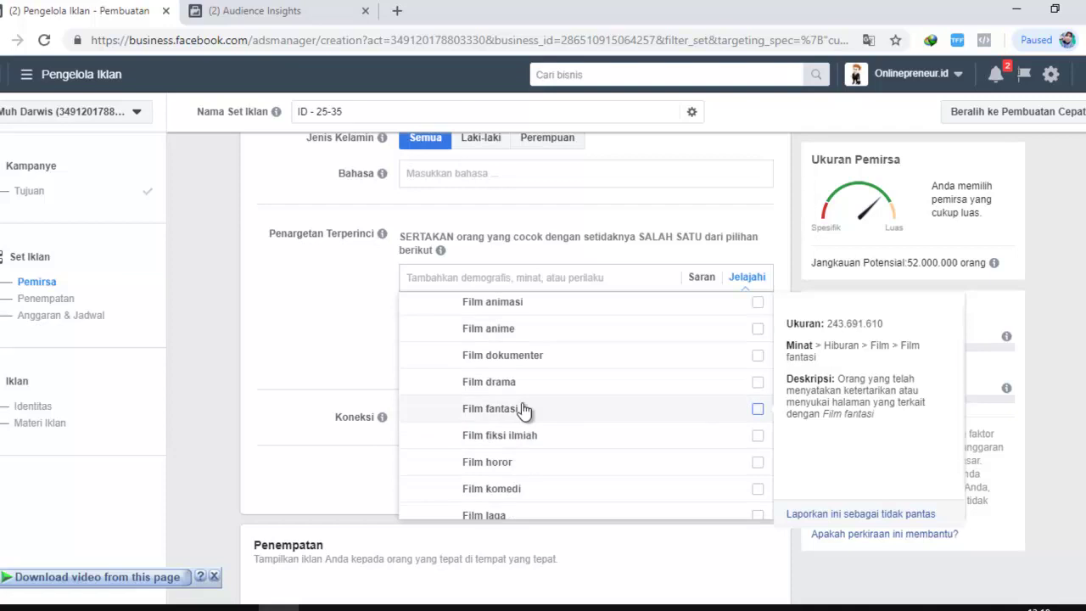
{"action": "scroll", "coordinate": [524, 409], "scroll_direction": "down", "scroll_amount": 2}
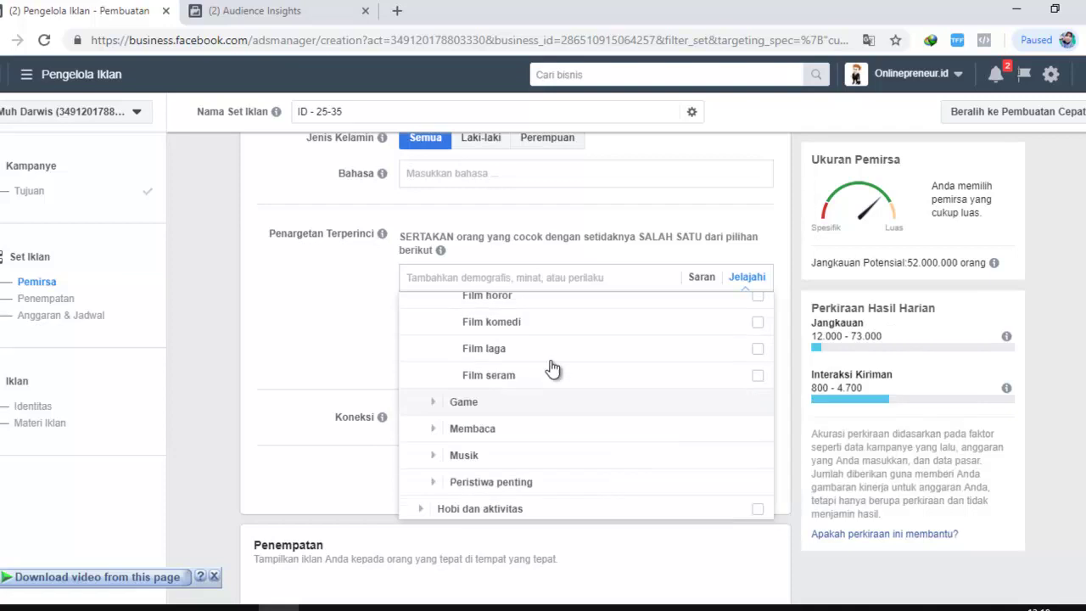
Expand Game under Hiburan and examine the game interests through to Video game teka-teki.
{"action": "left_click", "coordinate": [435, 404]}
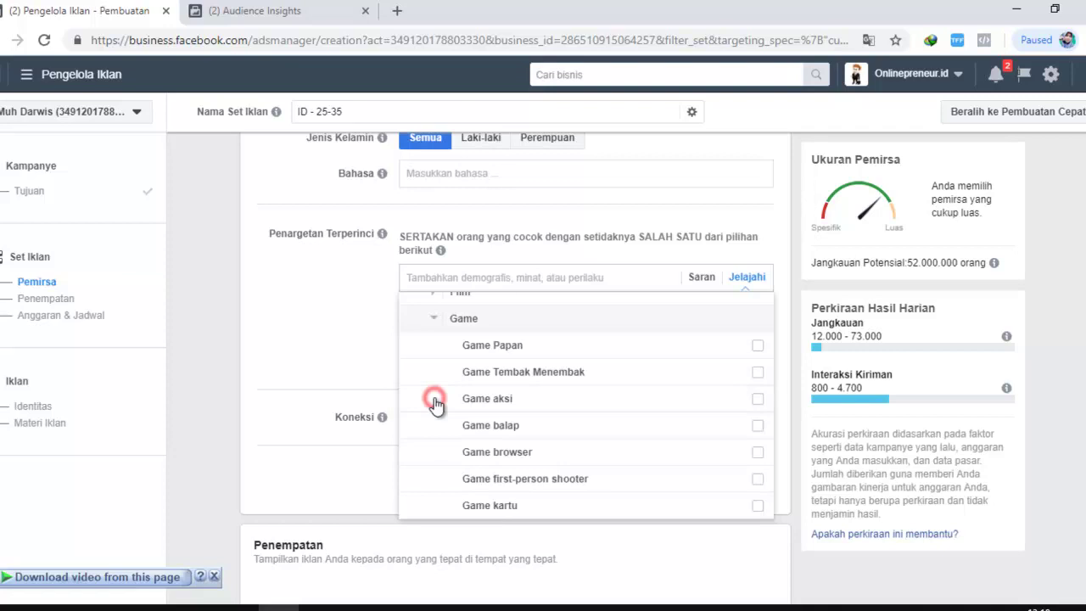
{"action": "scroll", "coordinate": [501, 443], "scroll_direction": "down", "scroll_amount": 1}
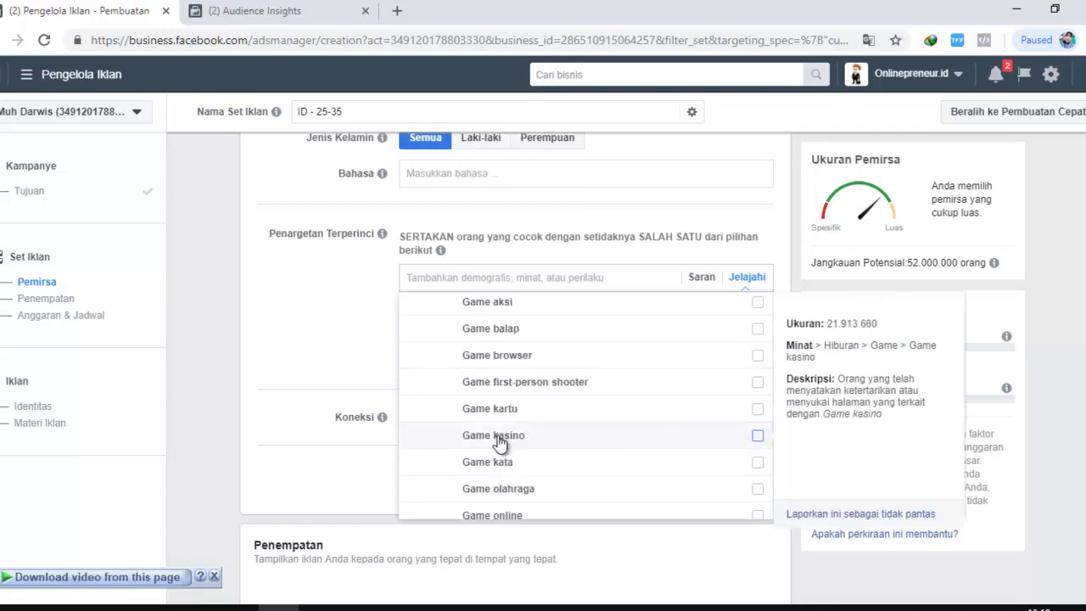
{"action": "scroll", "coordinate": [500, 443], "scroll_direction": "down", "scroll_amount": 1}
{"action": "scroll", "coordinate": [493, 429], "scroll_direction": "down", "scroll_amount": 3}
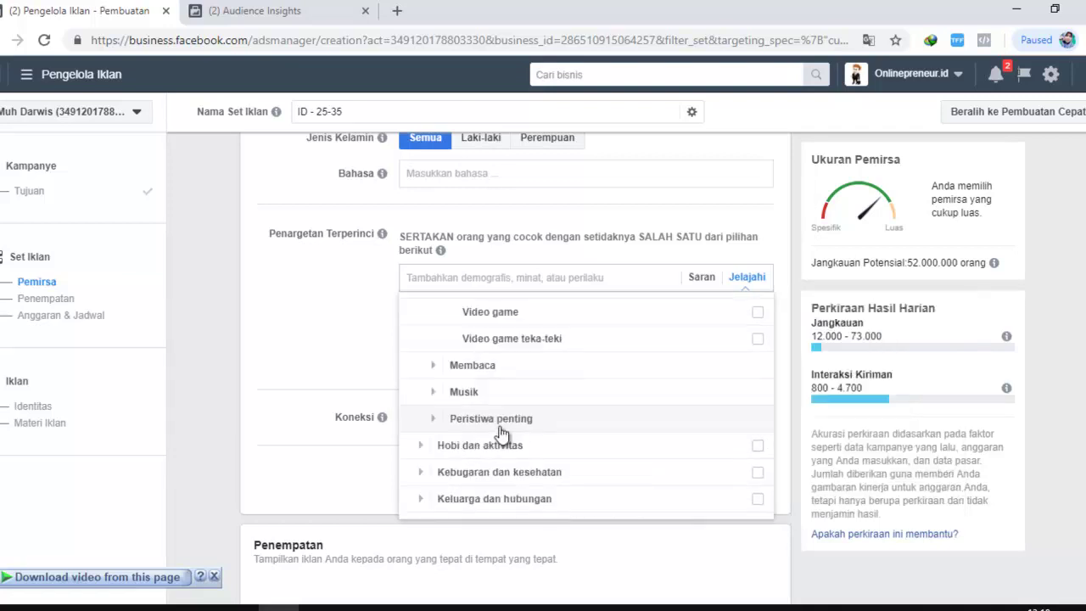
{"action": "scroll", "coordinate": [502, 434], "scroll_direction": "down", "scroll_amount": 1}
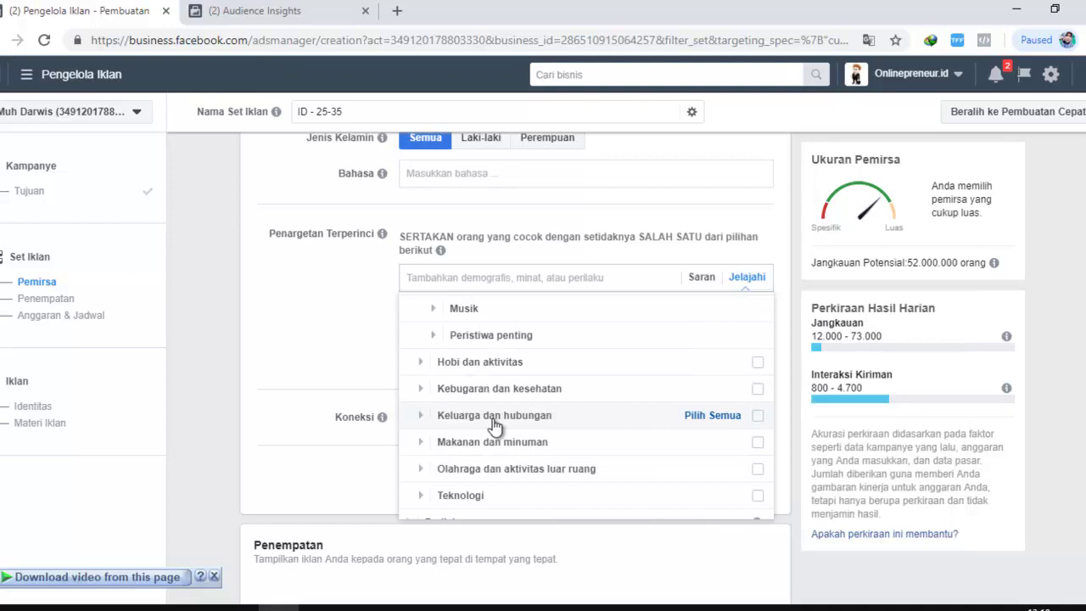
Expand Hobi dan aktivitas > Hewan Peliharaan to examine the pet interests, collapse Hewan Peliharaan, and review the other hobby subcategories.
{"action": "left_click", "coordinate": [417, 362]}
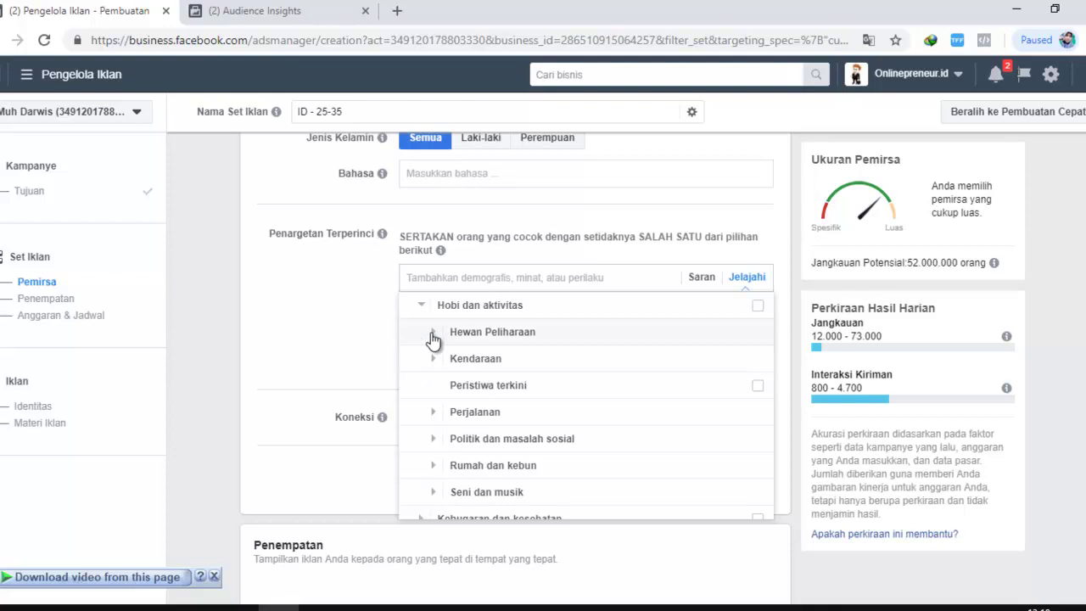
{"action": "left_click", "coordinate": [432, 334]}
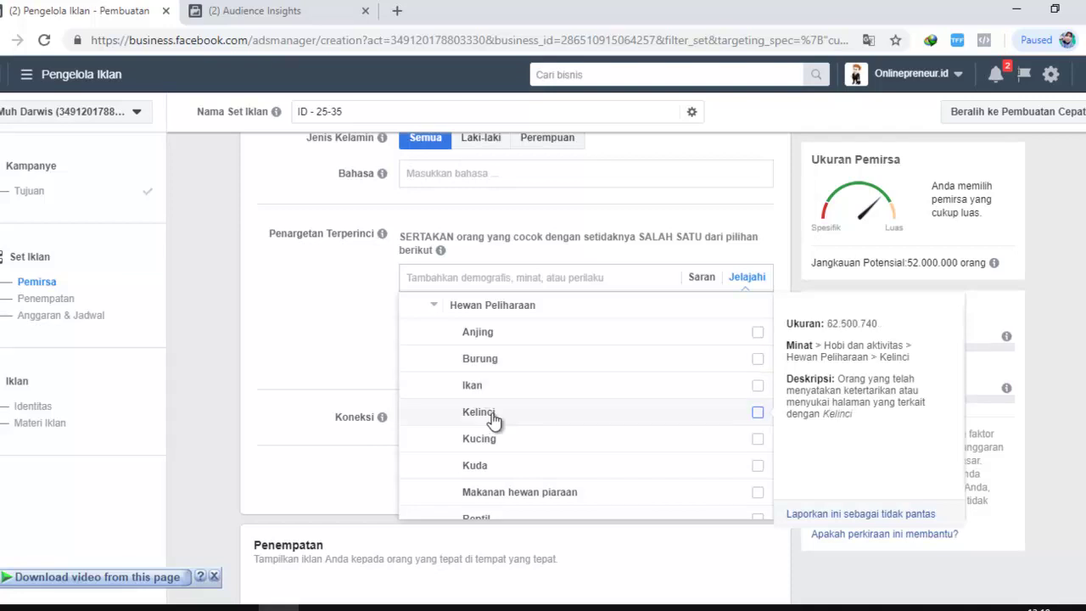
{"action": "scroll", "coordinate": [494, 448], "scroll_direction": "down", "scroll_amount": 1}
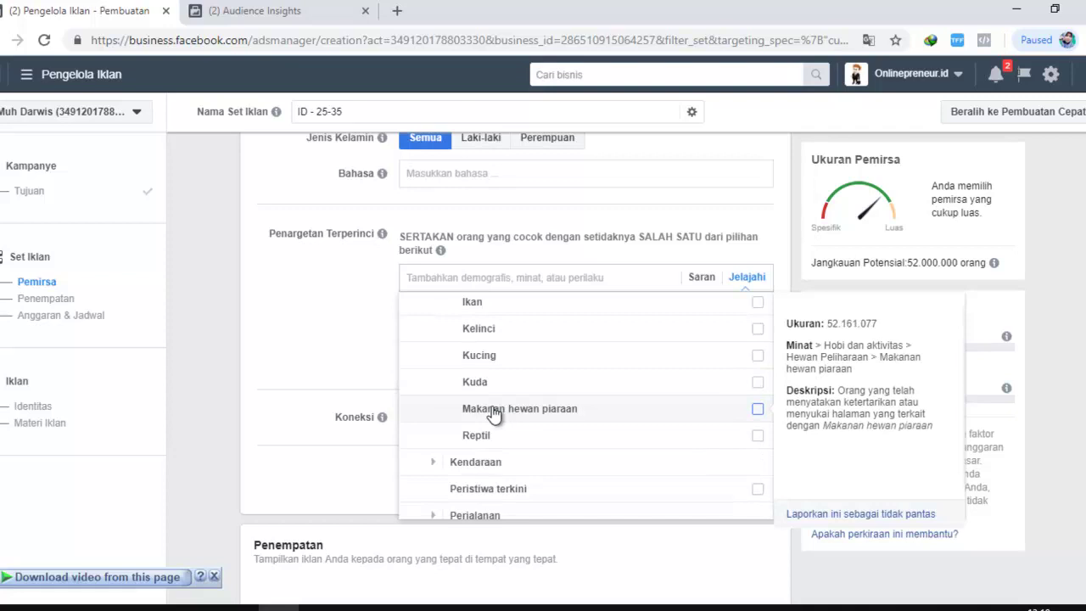
{"action": "scroll", "coordinate": [488, 417], "scroll_direction": "up", "scroll_amount": 2}
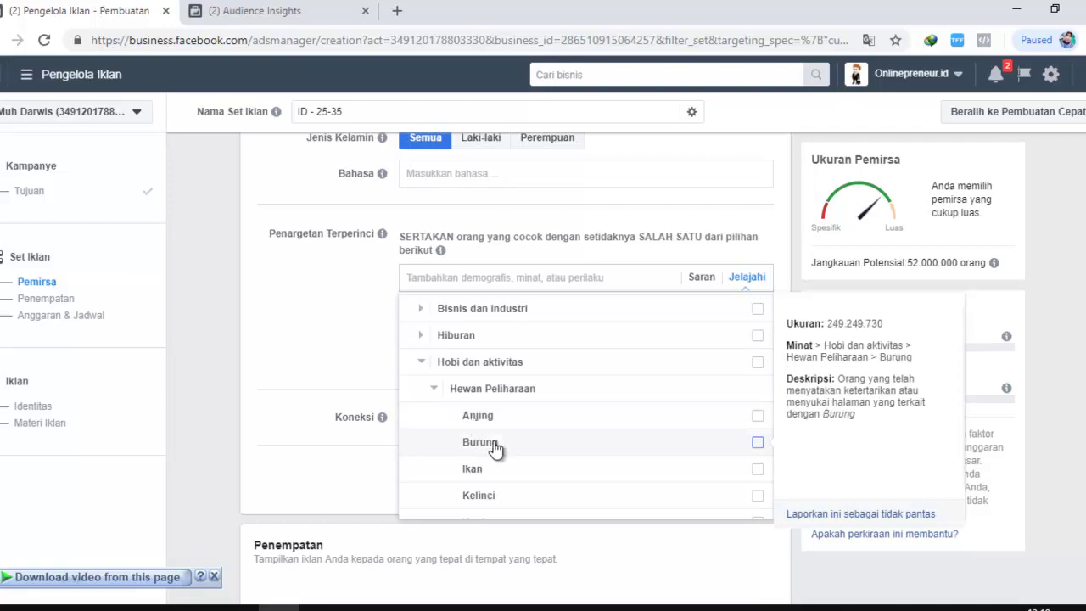
{"action": "scroll", "coordinate": [509, 399], "scroll_direction": "down", "scroll_amount": 1}
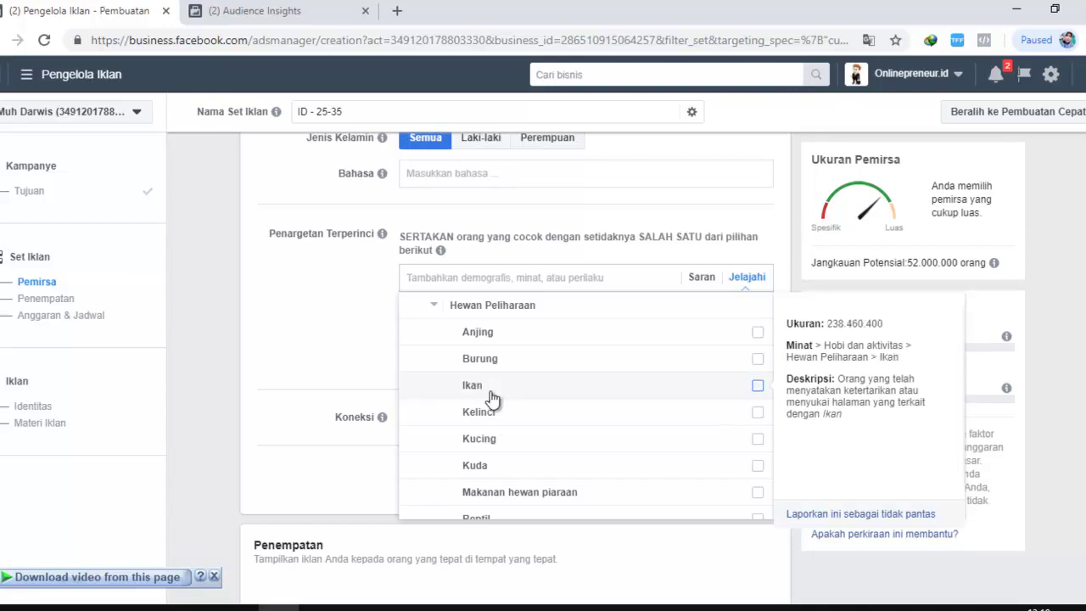
{"action": "left_click", "coordinate": [434, 307]}
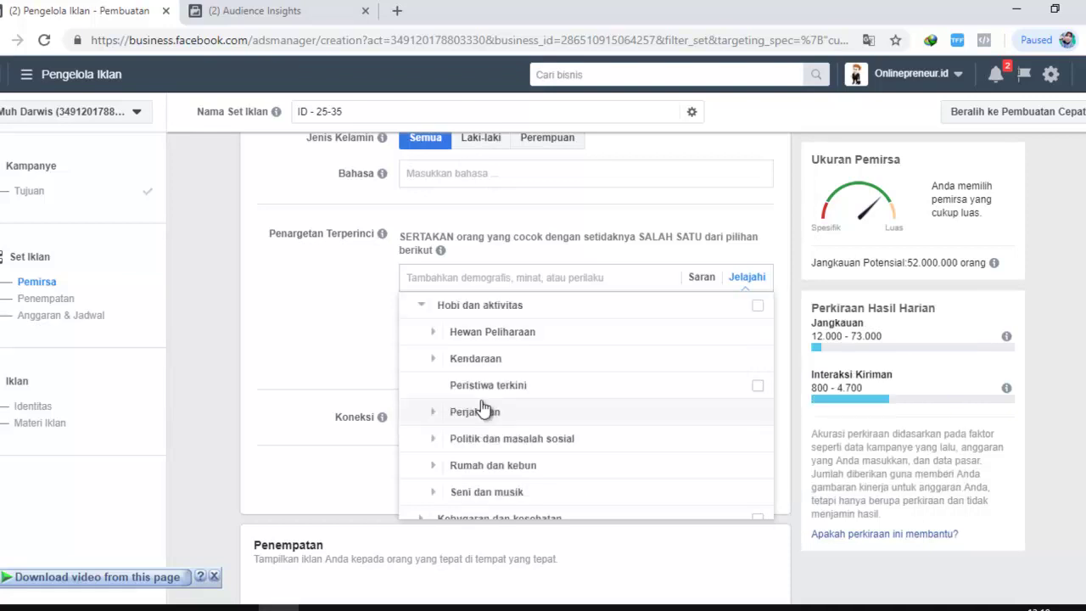
{"action": "scroll", "coordinate": [483, 410], "scroll_direction": "down", "scroll_amount": 1}
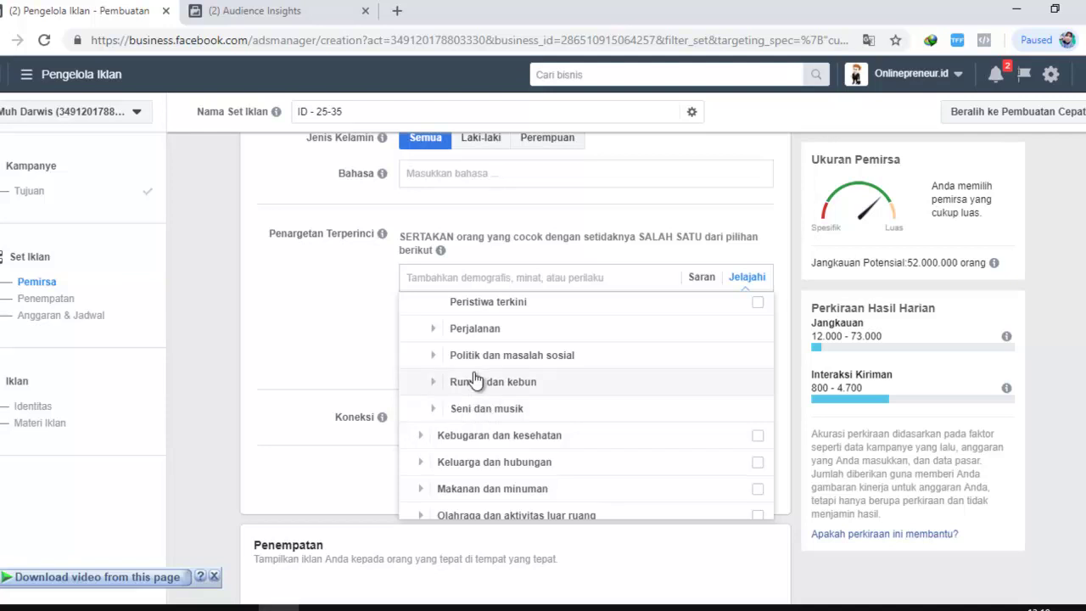
Expand Seni dan musik under Hobi dan aktivitas and examine its interests through Tarian and the remaining Minat categories.
{"action": "scroll", "coordinate": [475, 380], "scroll_direction": "up", "scroll_amount": 1}
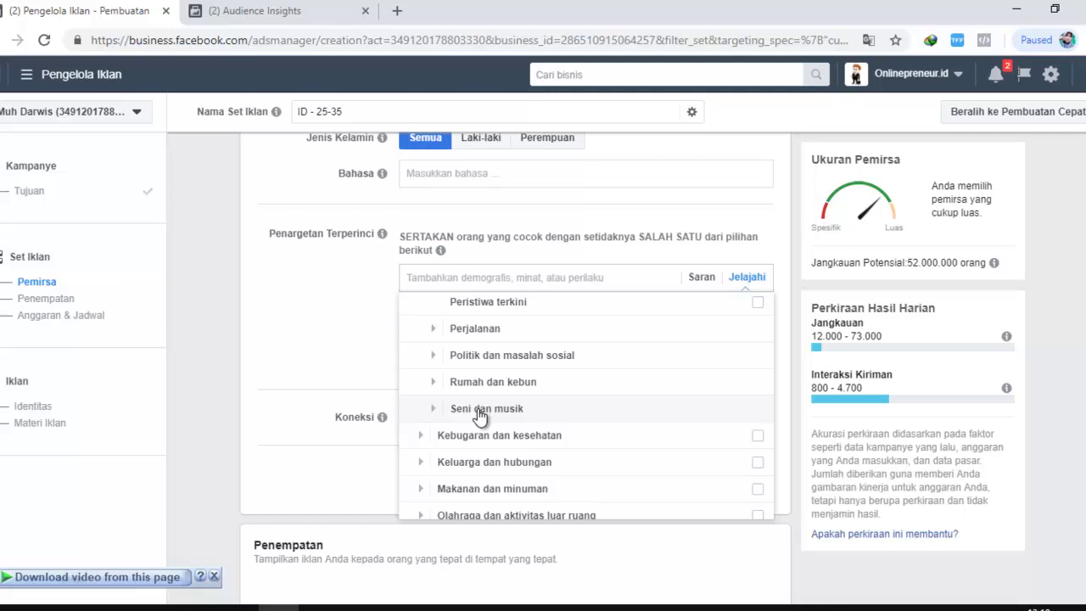
{"action": "left_click", "coordinate": [434, 409]}
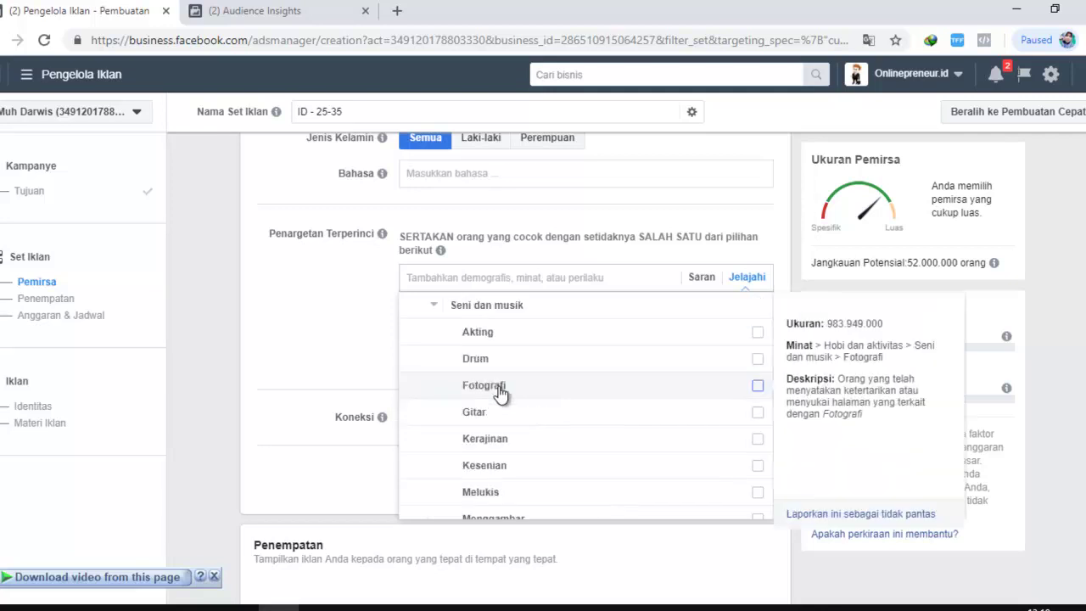
{"action": "scroll", "coordinate": [483, 450], "scroll_direction": "down", "scroll_amount": 1}
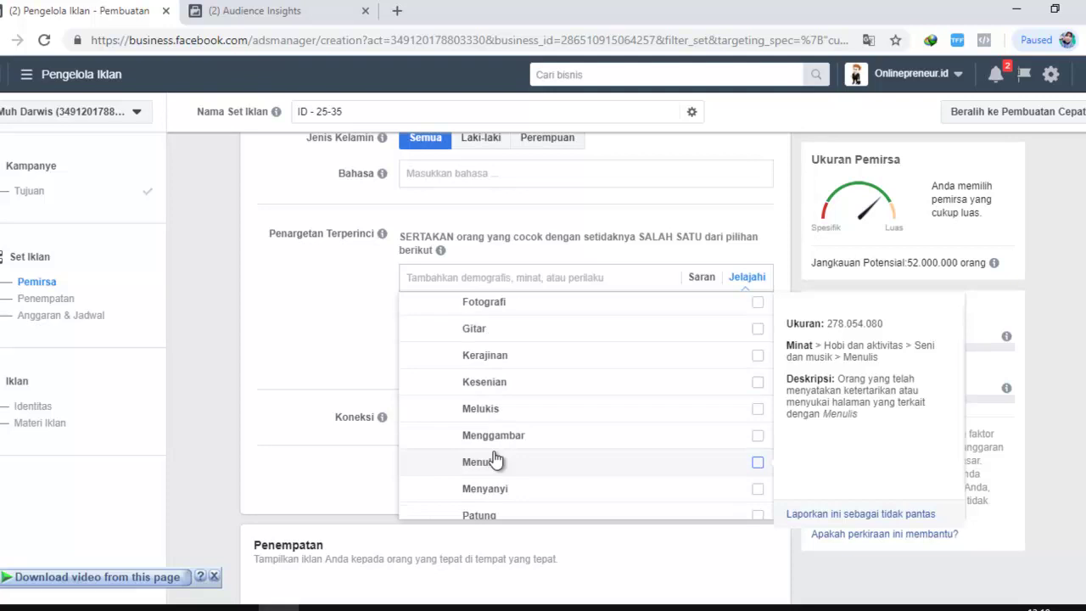
{"action": "scroll", "coordinate": [500, 454], "scroll_direction": "down", "scroll_amount": 1}
{"action": "scroll", "coordinate": [510, 447], "scroll_direction": "down", "scroll_amount": 3}
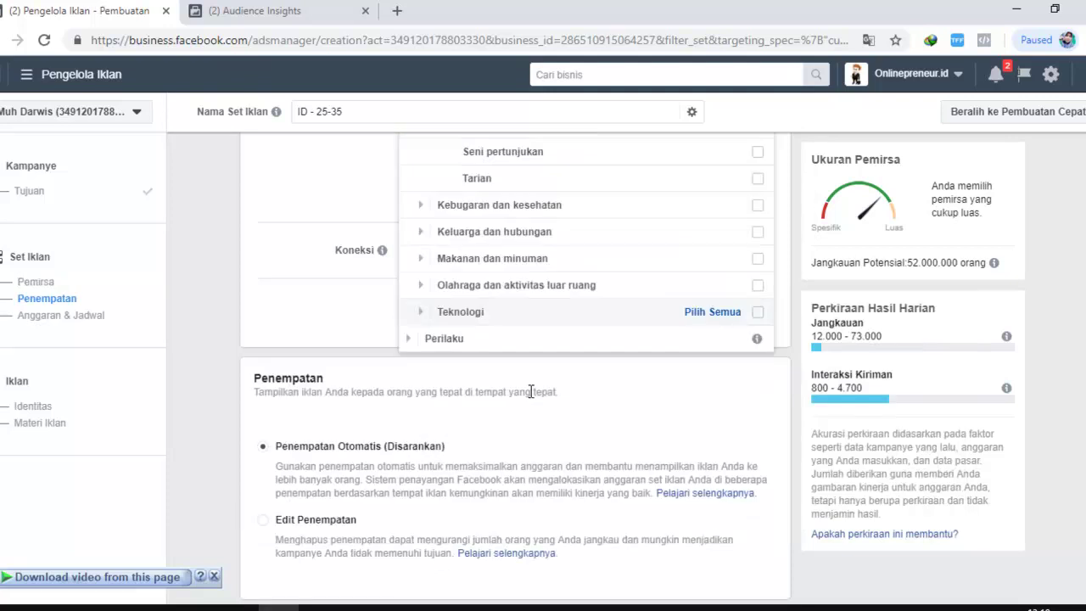
{"action": "scroll", "coordinate": [530, 391], "scroll_direction": "down", "scroll_amount": 1}
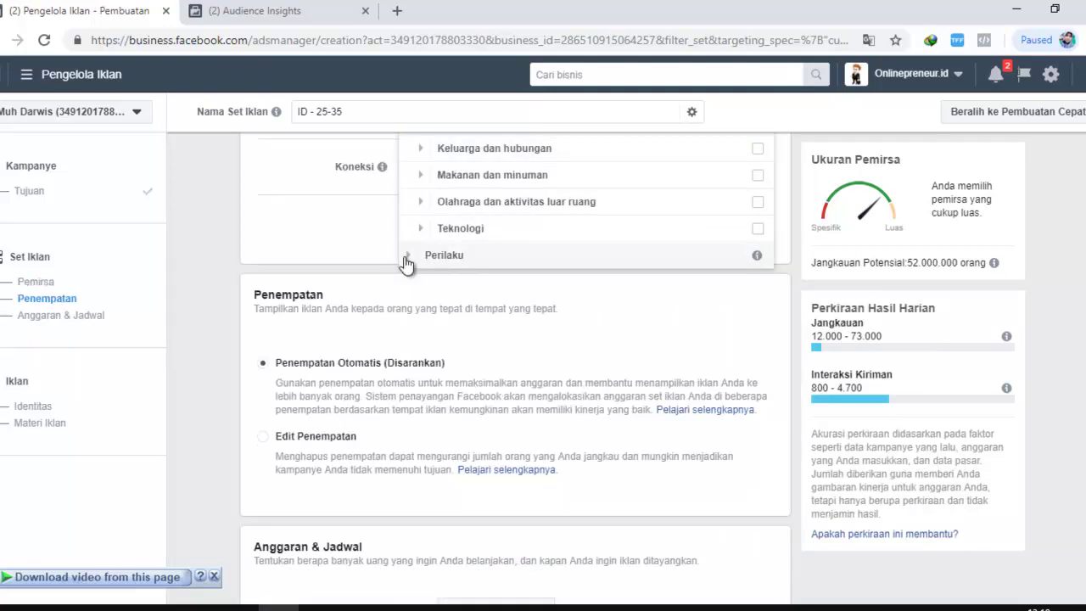
Expand the Perilaku category and its Afinitas Multikultural group, and examine the listed behavior options.
{"action": "left_click", "coordinate": [407, 255]}
{"action": "scroll", "coordinate": [422, 257], "scroll_direction": "down", "scroll_amount": 2}
{"action": "scroll", "coordinate": [437, 249], "scroll_direction": "up", "scroll_amount": 1}
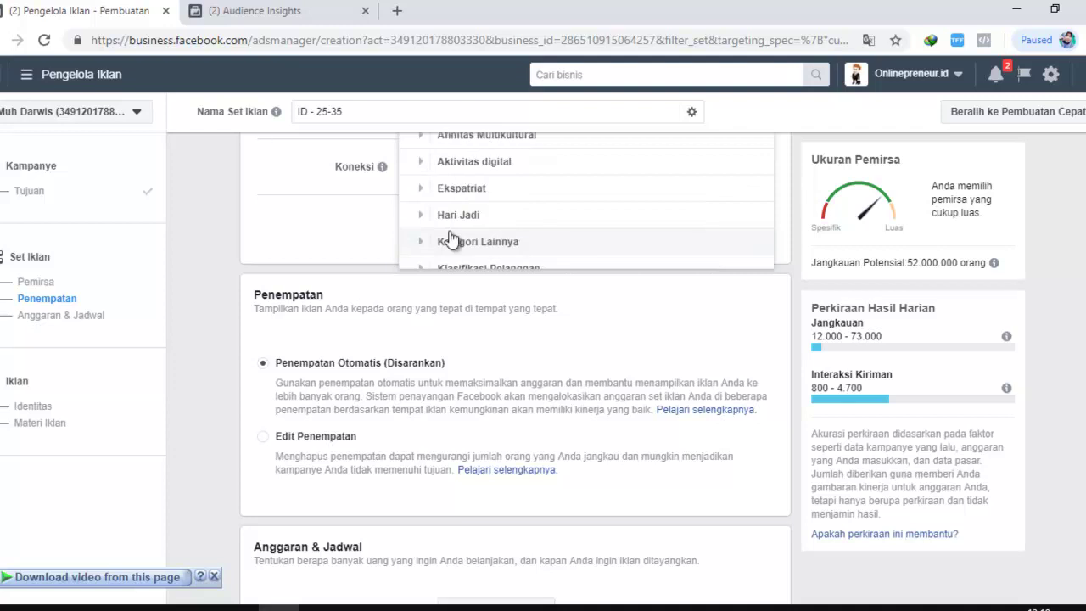
{"action": "scroll", "coordinate": [450, 240], "scroll_direction": "up", "scroll_amount": 2}
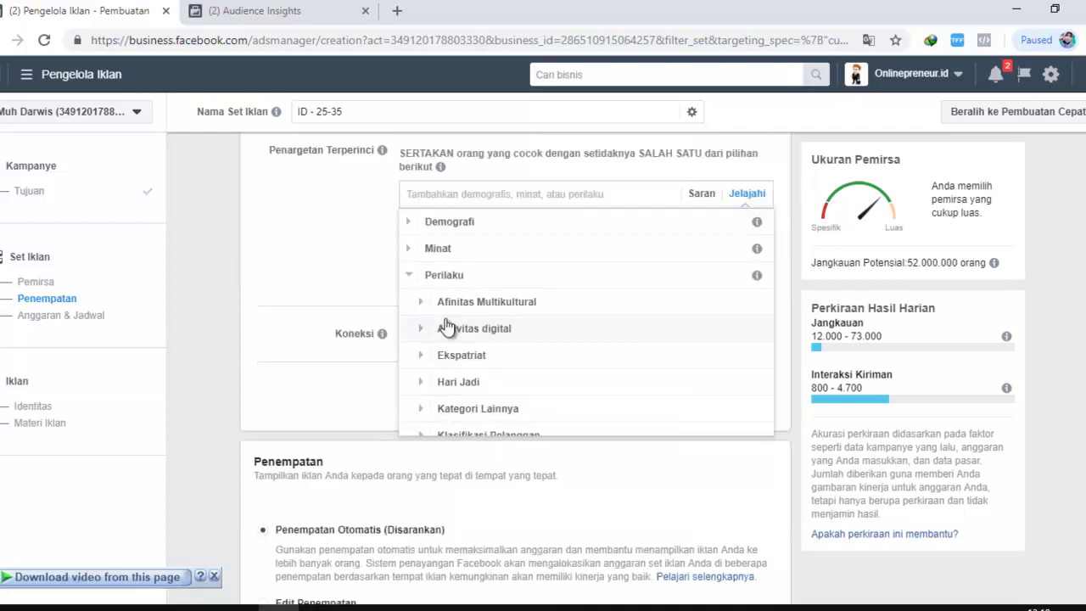
{"action": "left_click", "coordinate": [422, 303]}
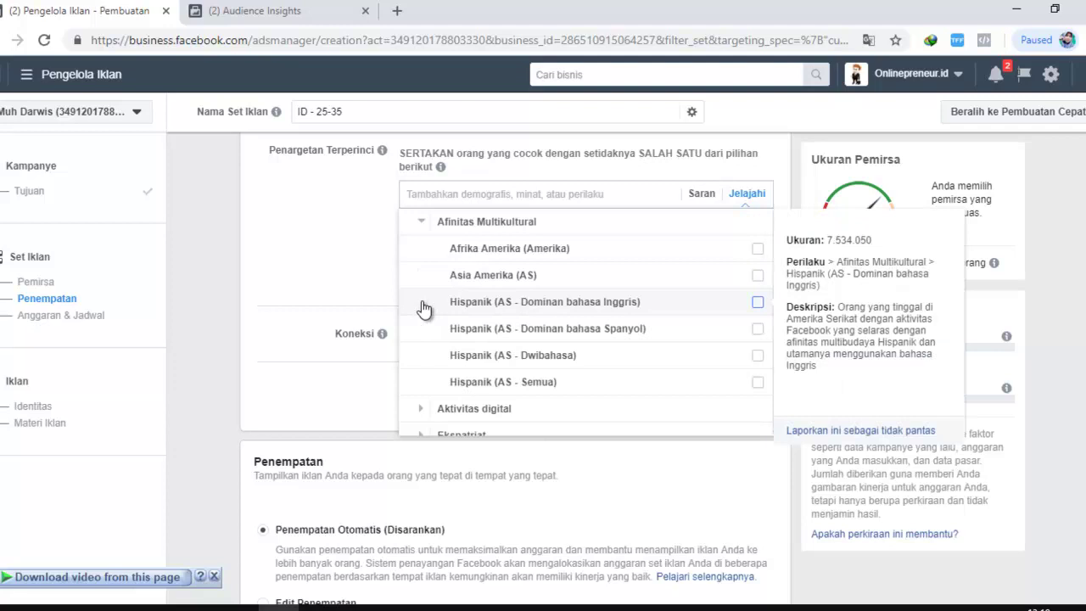
{"action": "scroll", "coordinate": [425, 293], "scroll_direction": "down", "scroll_amount": 2}
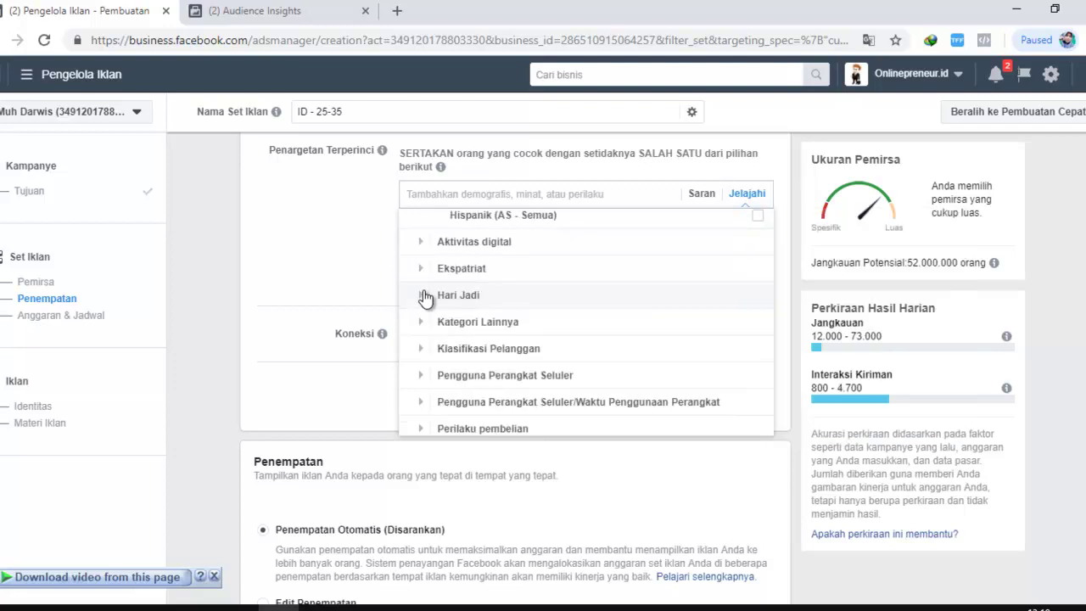
Expand Aktivitas digital > Facebook page admins to examine the page admin types, and collapse Facebook page admins.
{"action": "left_click", "coordinate": [432, 255]}
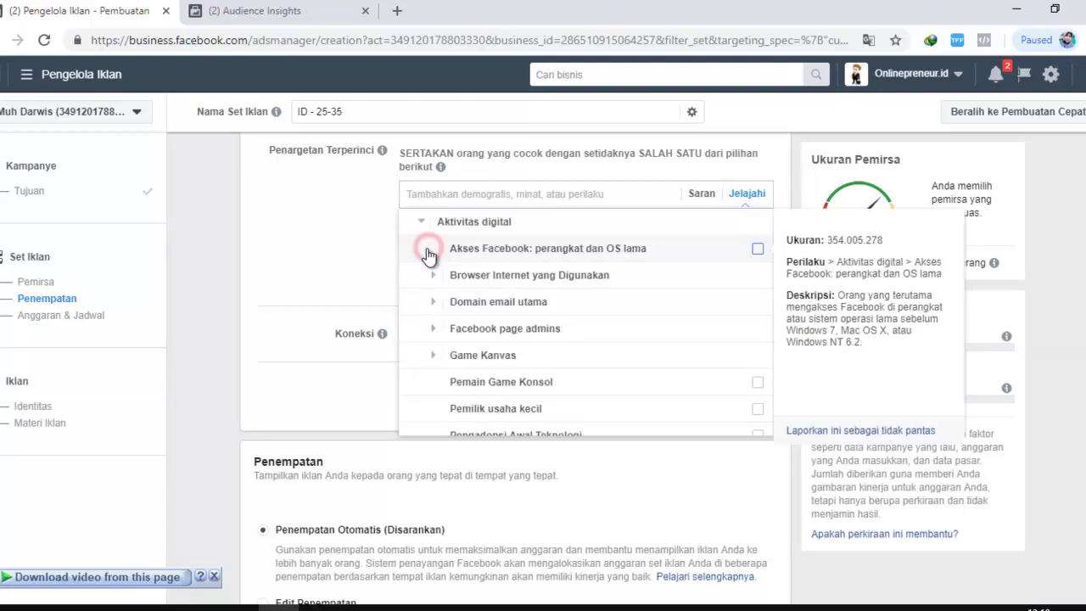
{"action": "left_click", "coordinate": [434, 330]}
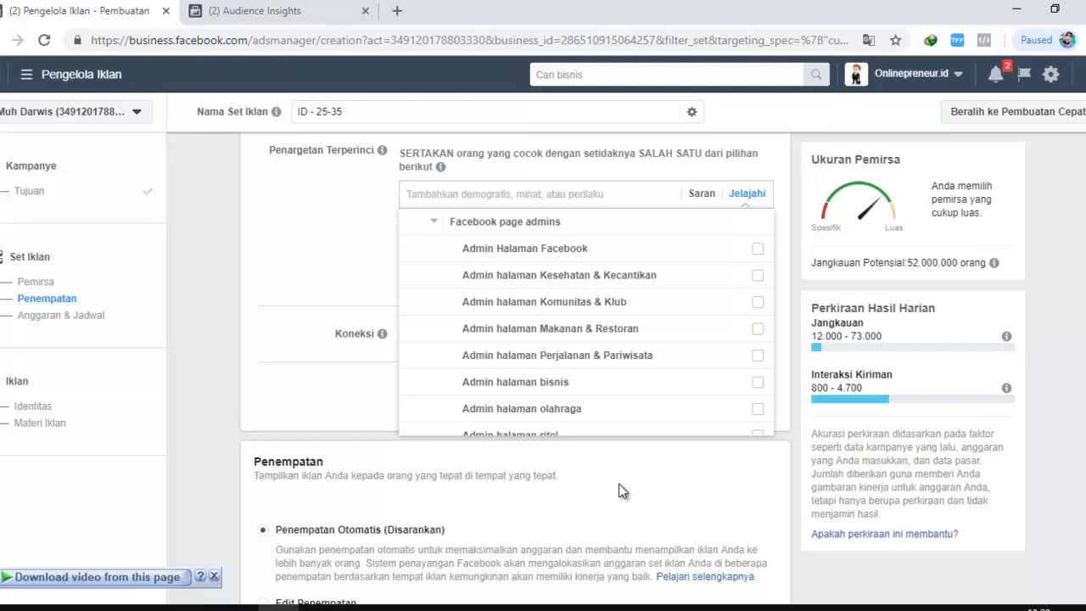
{"action": "mouse_move", "coordinate": [562, 281]}
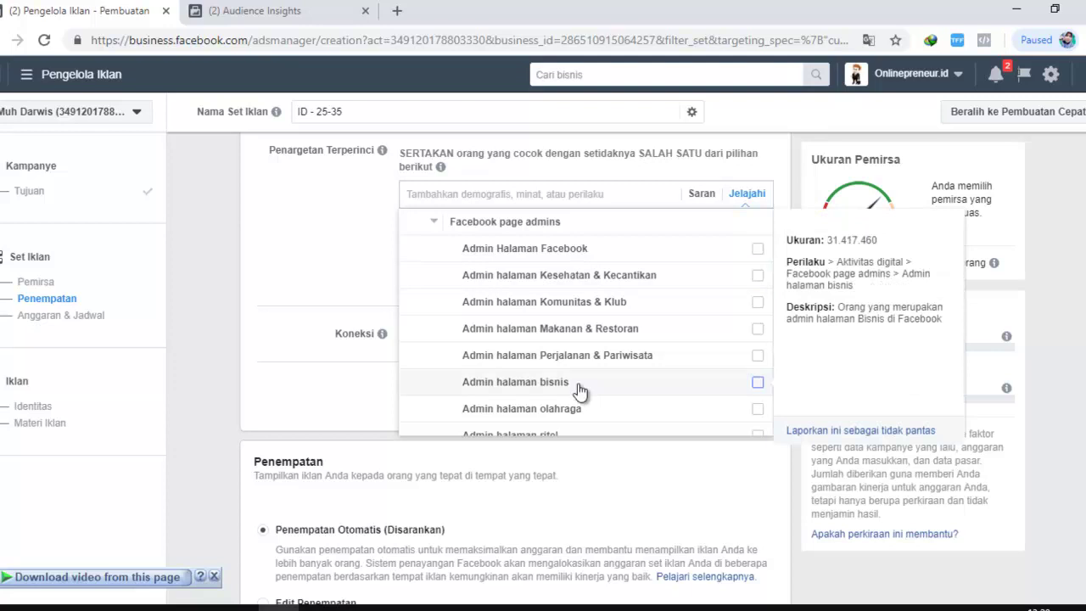
{"action": "scroll", "coordinate": [550, 324], "scroll_direction": "down", "scroll_amount": 1}
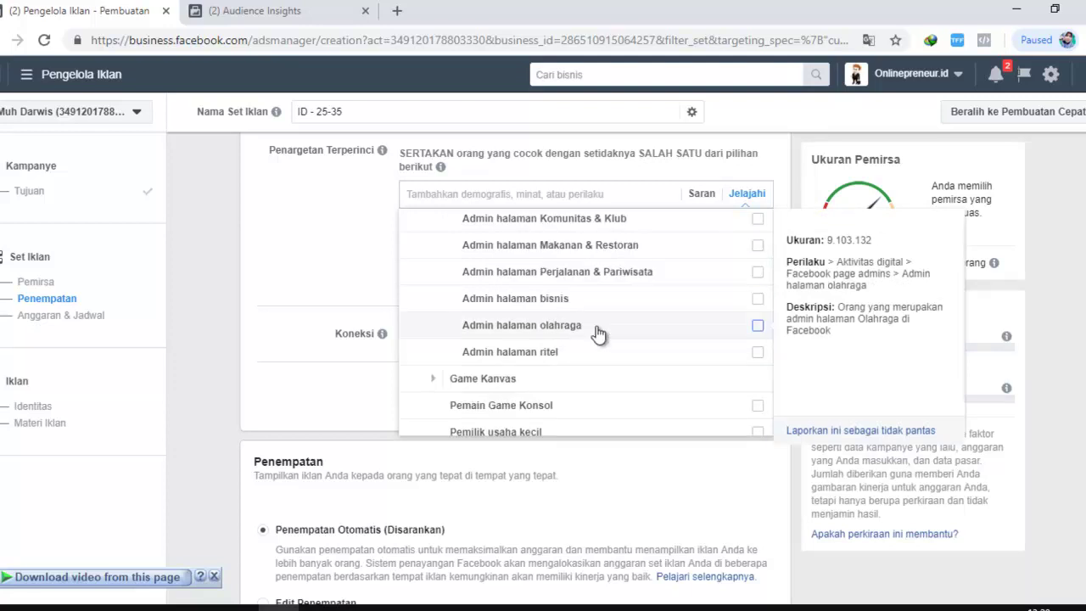
{"action": "scroll", "coordinate": [550, 315], "scroll_direction": "up", "scroll_amount": 1}
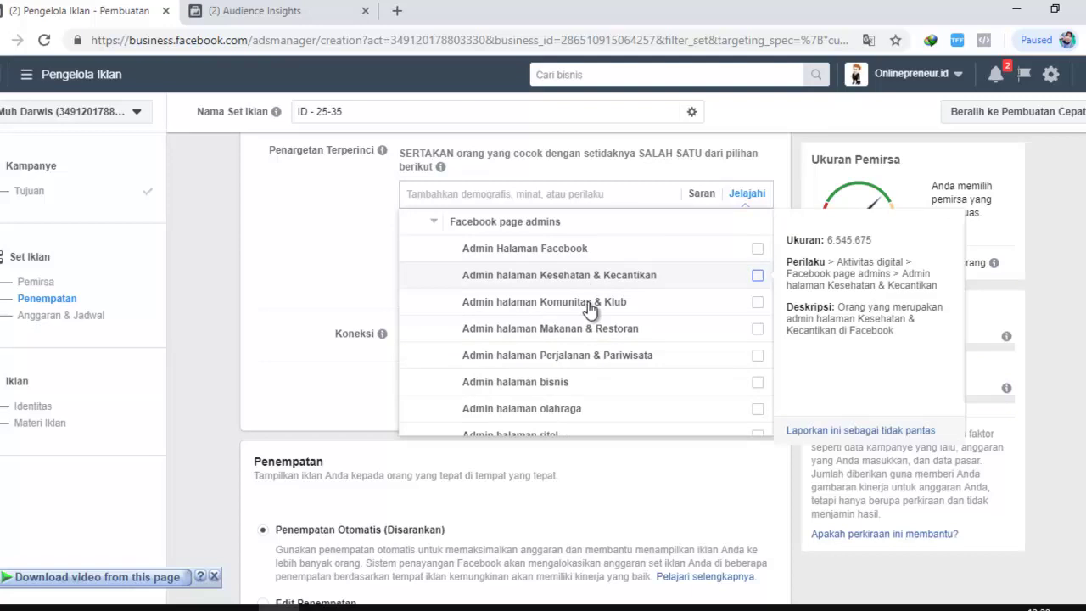
{"action": "left_click", "coordinate": [438, 223]}
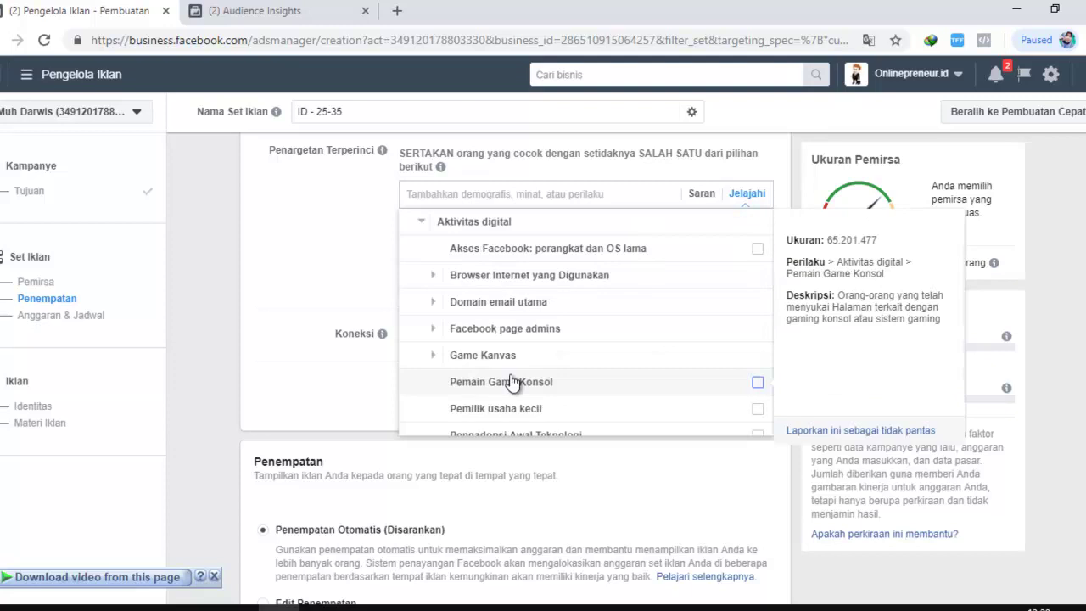
Expand Game Kanvas and review the remaining Aktivitas digital behaviors through Sistem Operasi yang Digunakan.
{"action": "scroll", "coordinate": [458, 322], "scroll_direction": "down", "scroll_amount": 2}
{"action": "left_click", "coordinate": [437, 273]}
{"action": "scroll", "coordinate": [482, 344], "scroll_direction": "down", "scroll_amount": 3}
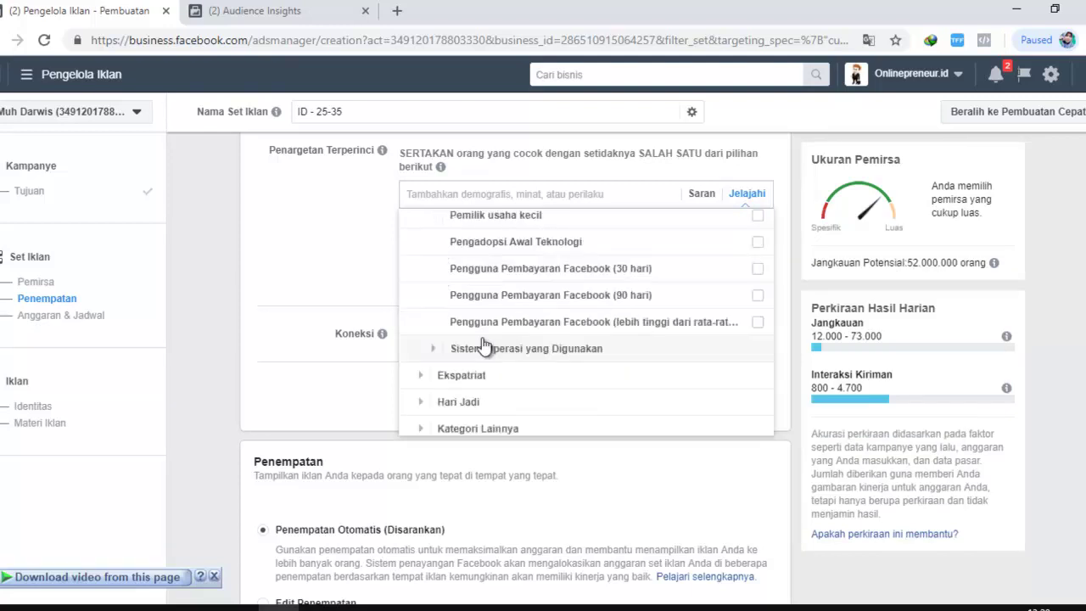
{"action": "scroll", "coordinate": [484, 346], "scroll_direction": "up", "scroll_amount": 3}
{"action": "scroll", "coordinate": [509, 365], "scroll_direction": "down", "scroll_amount": 4}
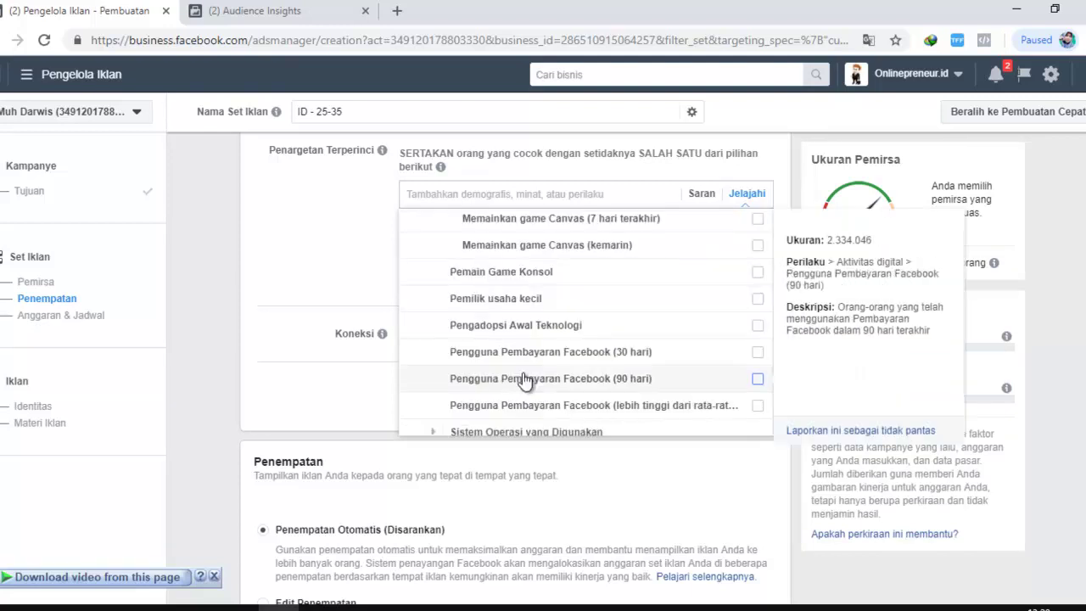
{"action": "scroll", "coordinate": [525, 373], "scroll_direction": "down", "scroll_amount": 2}
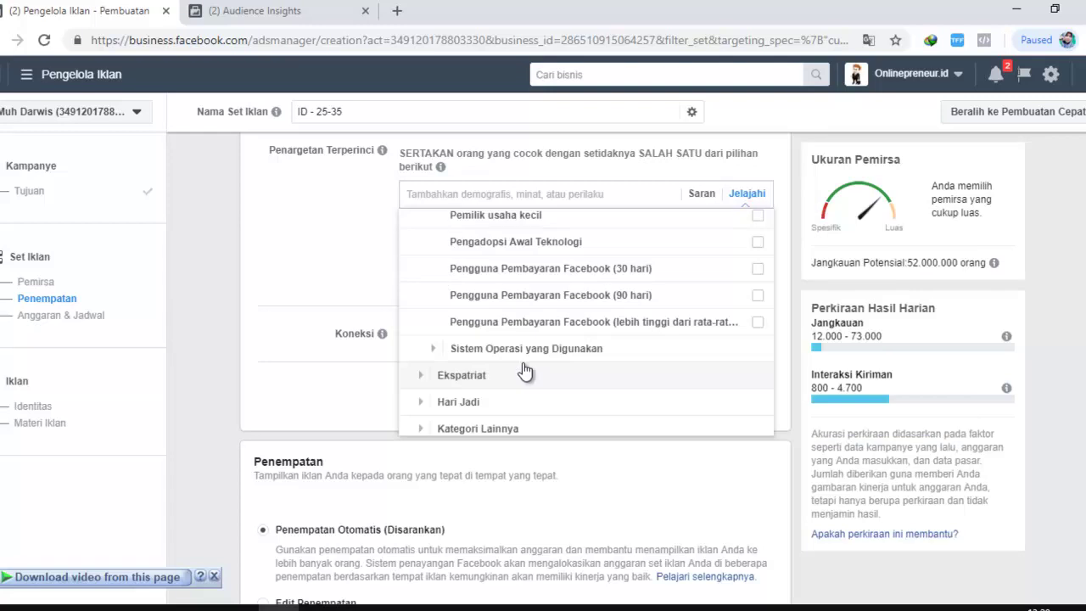
Expand Hari Jadi and Pengguna Perangkat Seluler under Perilaku and examine their anniversary and mobile device options.
{"action": "left_click", "coordinate": [435, 404]}
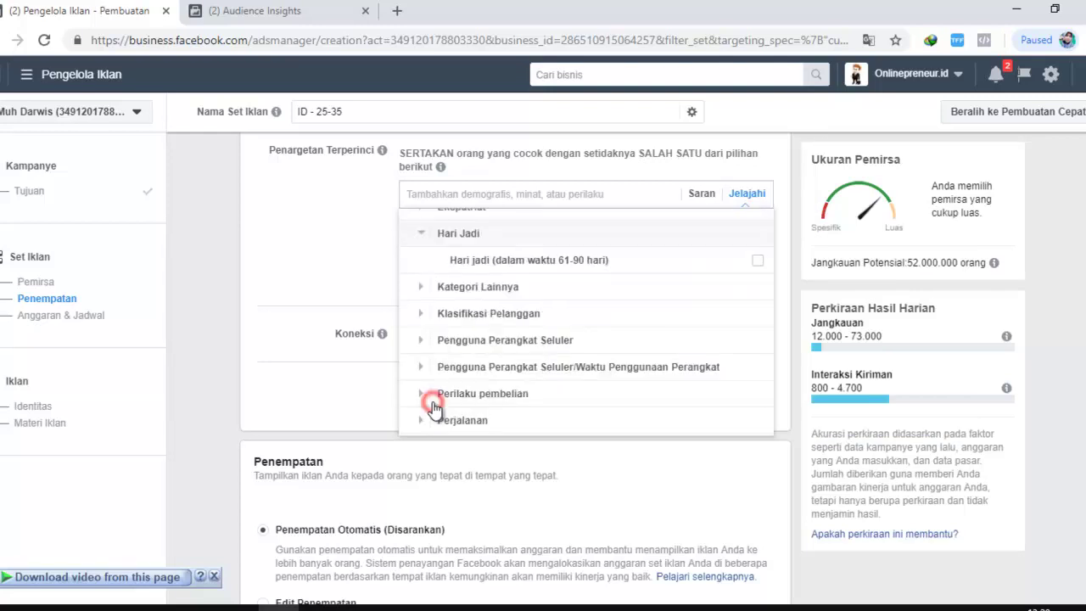
{"action": "mouse_move", "coordinate": [423, 250]}
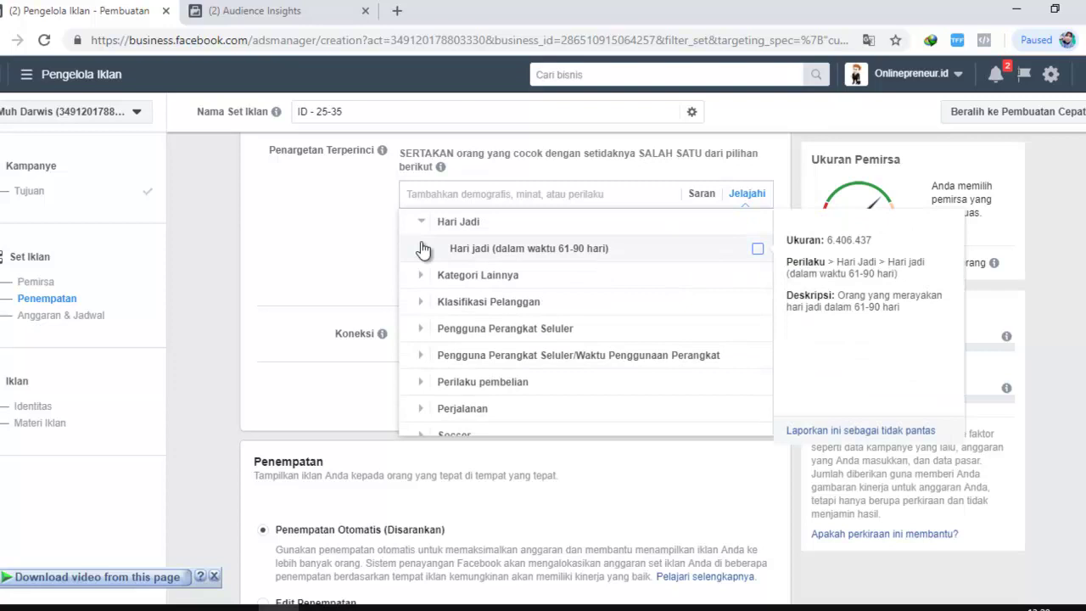
{"action": "left_click", "coordinate": [423, 331]}
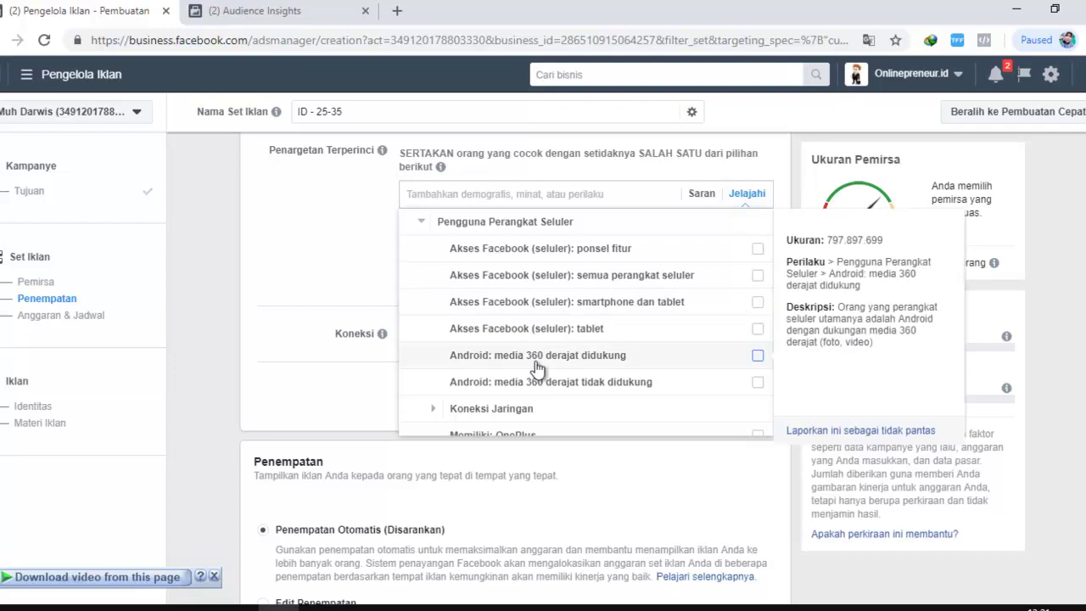
{"action": "scroll", "coordinate": [536, 366], "scroll_direction": "down", "scroll_amount": 1}
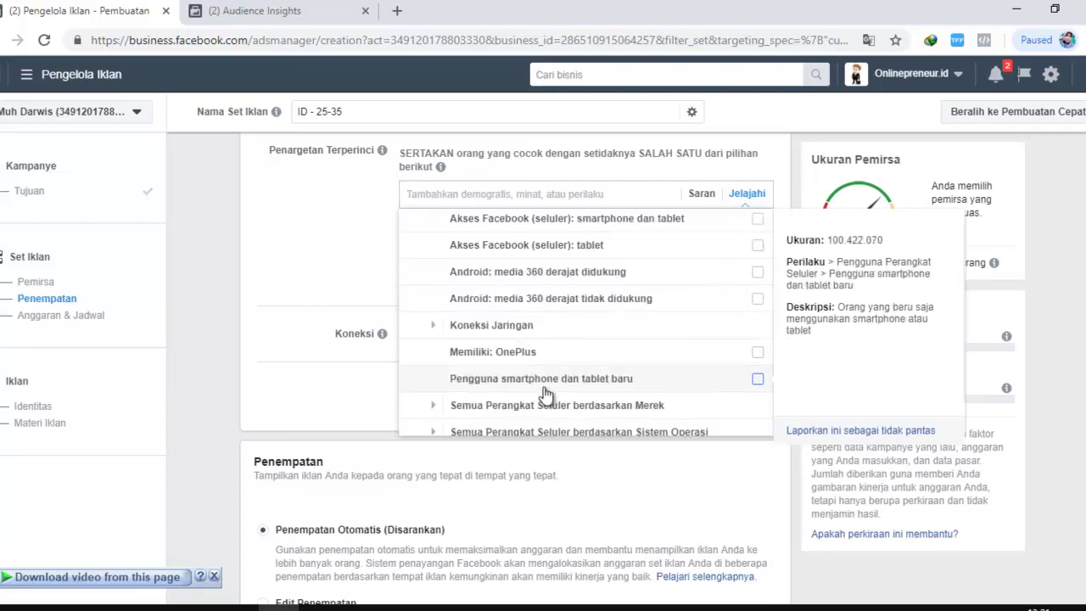
Expand Koneksi Jaringan under Pengguna Perangkat Seluler and examine the 2G, 3G, 4G and WiFi access options.
{"action": "left_click", "coordinate": [433, 327]}
{"action": "mouse_move", "coordinate": [626, 273]}
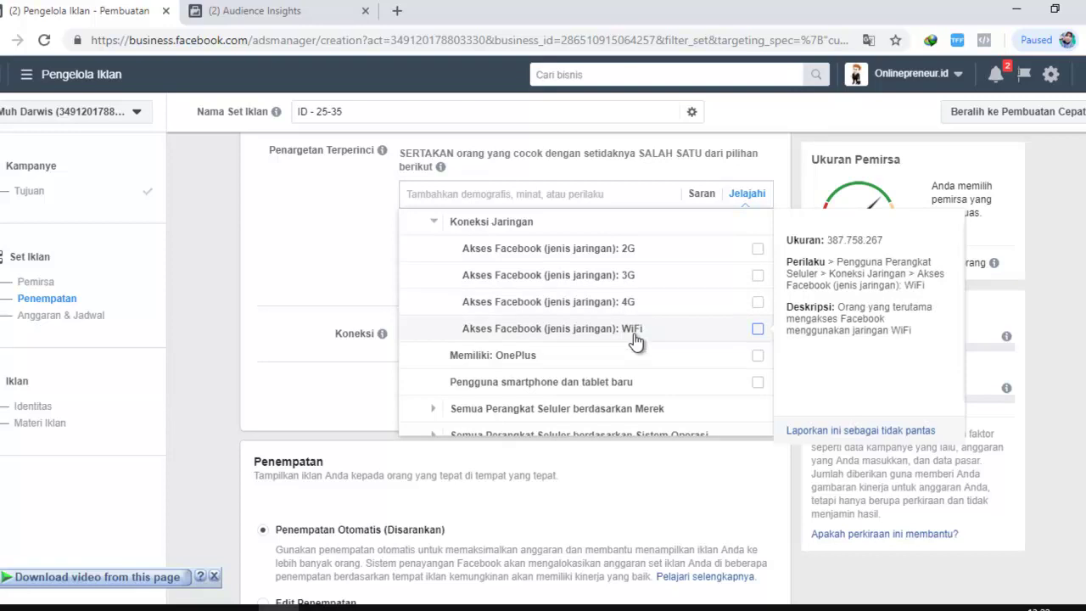
{"action": "scroll", "coordinate": [446, 373], "scroll_direction": "down", "scroll_amount": 1}
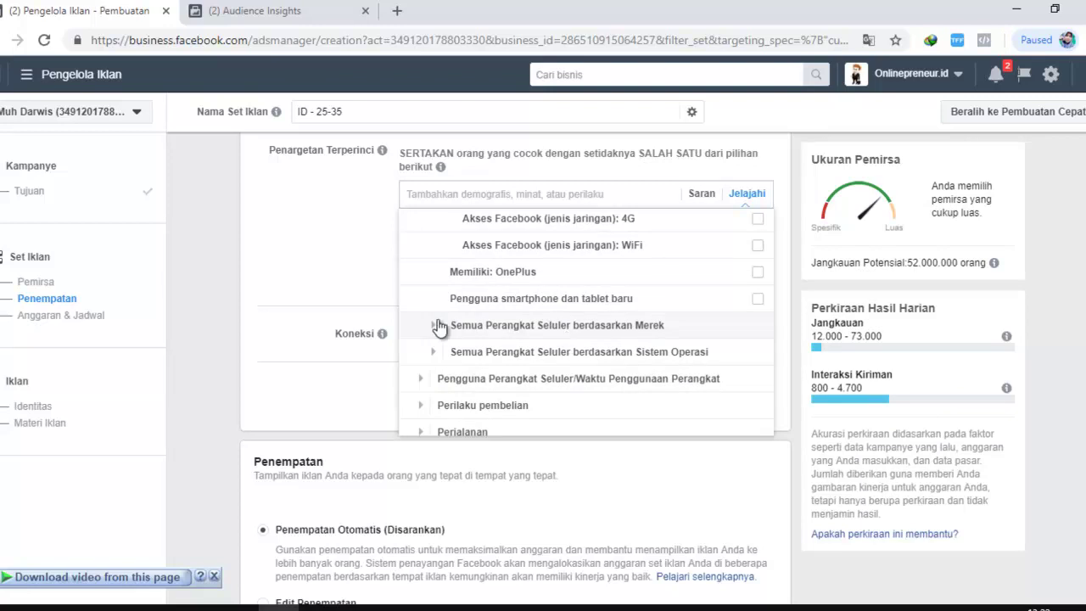
Expand Semua Perangkat Seluler berdasarkan Merek, examine the device brands through Kepemilikan: ZTE, and close the targeting list.
{"action": "left_click", "coordinate": [436, 326]}
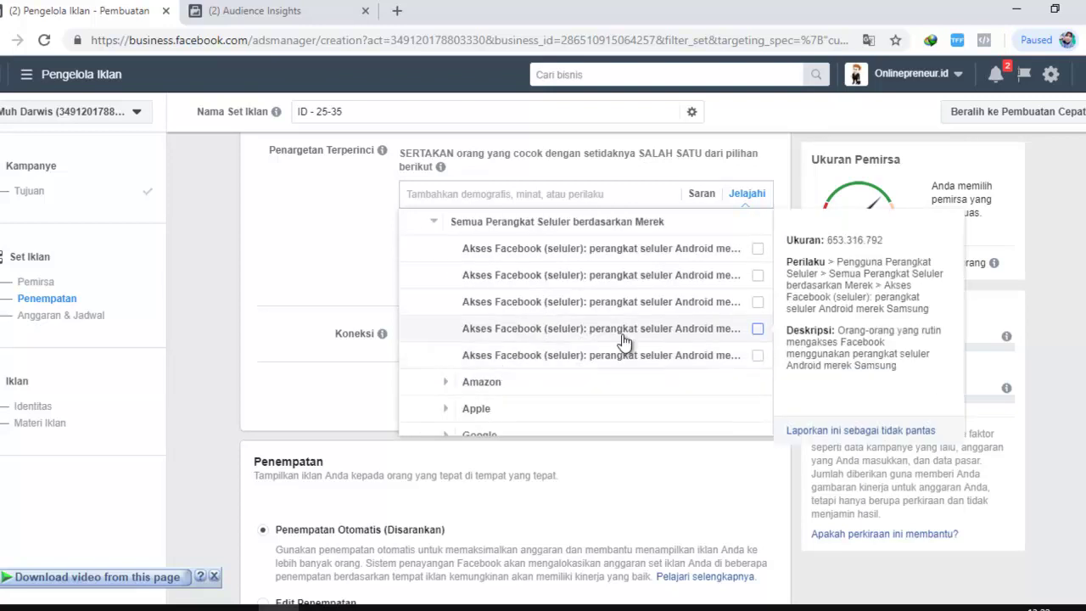
{"action": "scroll", "coordinate": [624, 340], "scroll_direction": "up", "scroll_amount": 1}
{"action": "scroll", "coordinate": [594, 346], "scroll_direction": "down", "scroll_amount": 1}
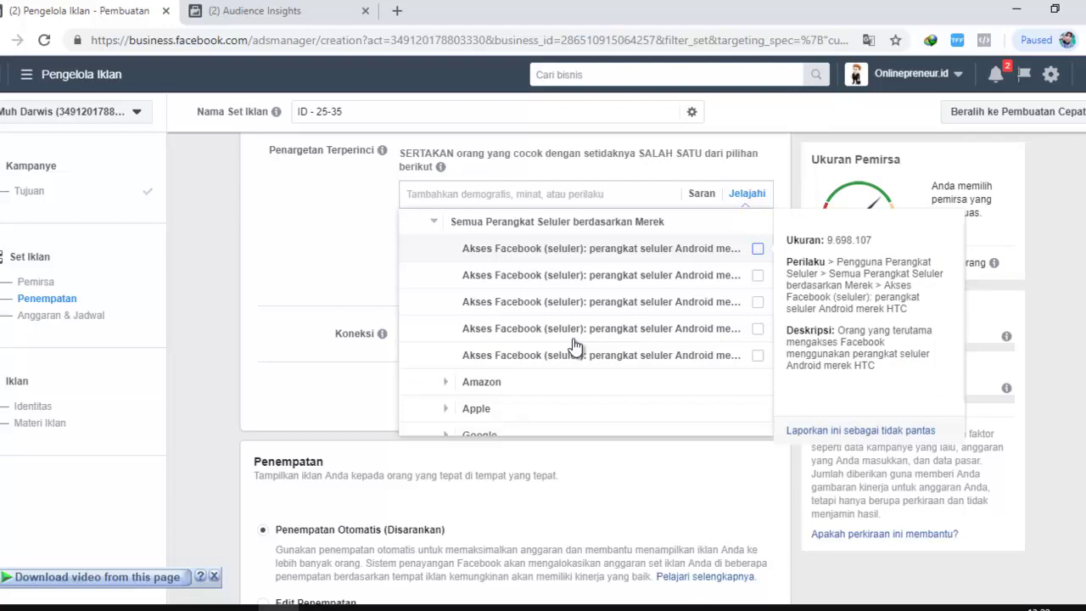
{"action": "scroll", "coordinate": [628, 309], "scroll_direction": "down", "scroll_amount": 1}
{"action": "scroll", "coordinate": [628, 309], "scroll_direction": "down", "scroll_amount": 2}
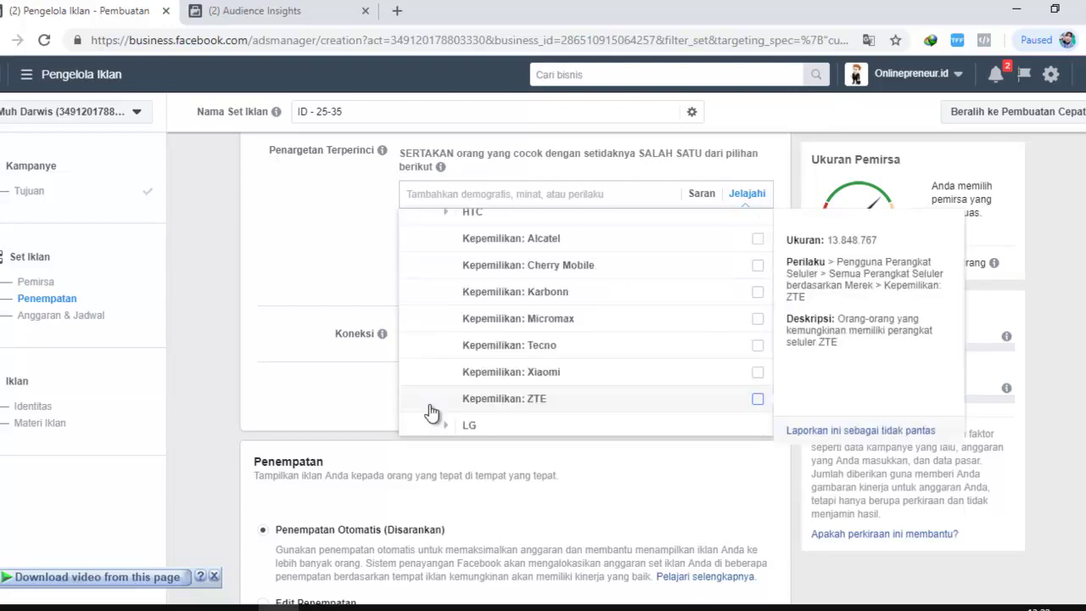
{"action": "left_click", "coordinate": [362, 376]}
{"action": "scroll", "coordinate": [569, 368], "scroll_direction": "up", "scroll_amount": 2}
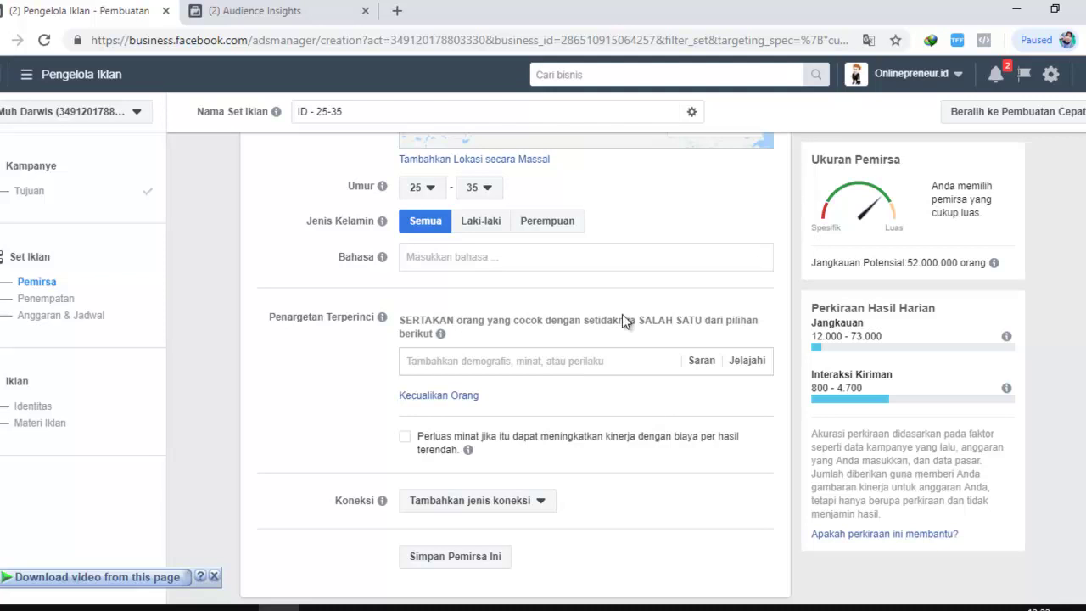
Browse the detailed targeting categories again, expand Demografi to view its subcategories, and close the list.
{"action": "scroll", "coordinate": [622, 314], "scroll_direction": "down", "scroll_amount": 2}
{"action": "scroll", "coordinate": [603, 227], "scroll_direction": "up", "scroll_amount": 2}
{"action": "left_click", "coordinate": [740, 370]}
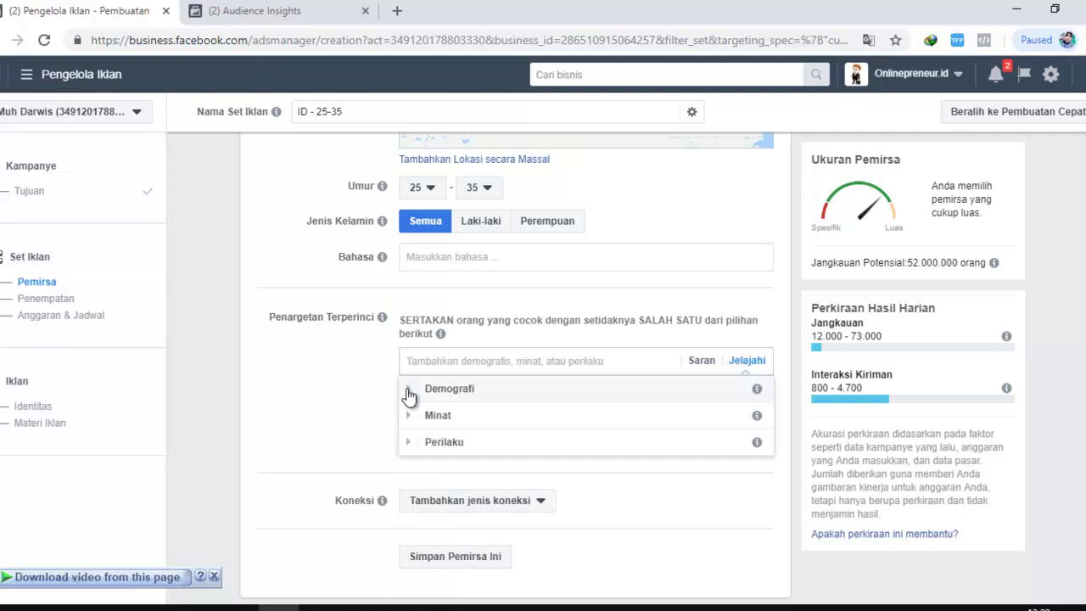
{"action": "left_click", "coordinate": [409, 391]}
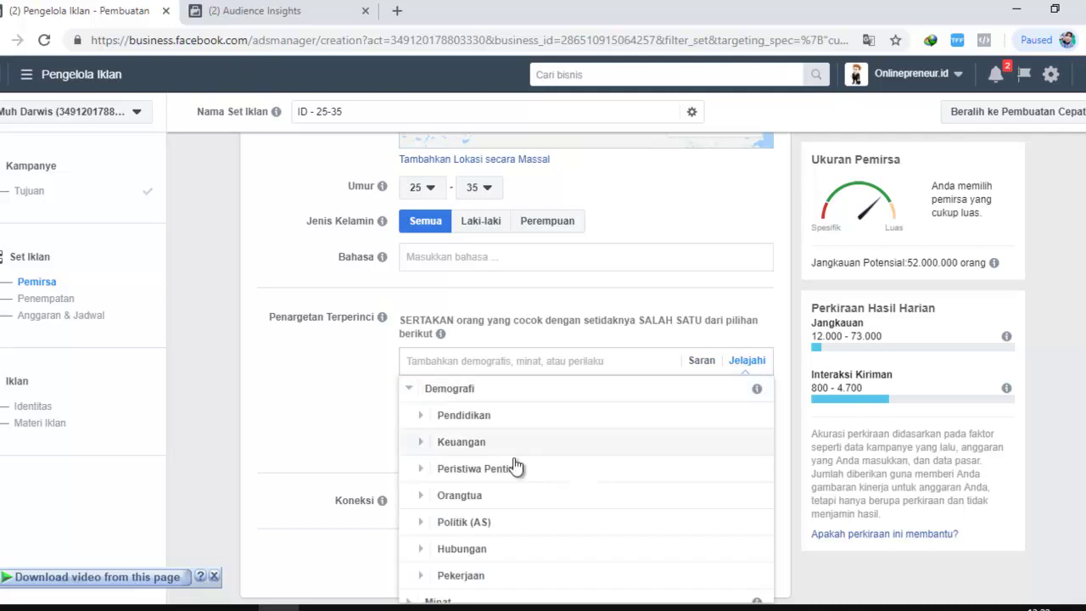
{"action": "scroll", "coordinate": [460, 466], "scroll_direction": "down", "scroll_amount": 1}
{"action": "left_click", "coordinate": [332, 380]}
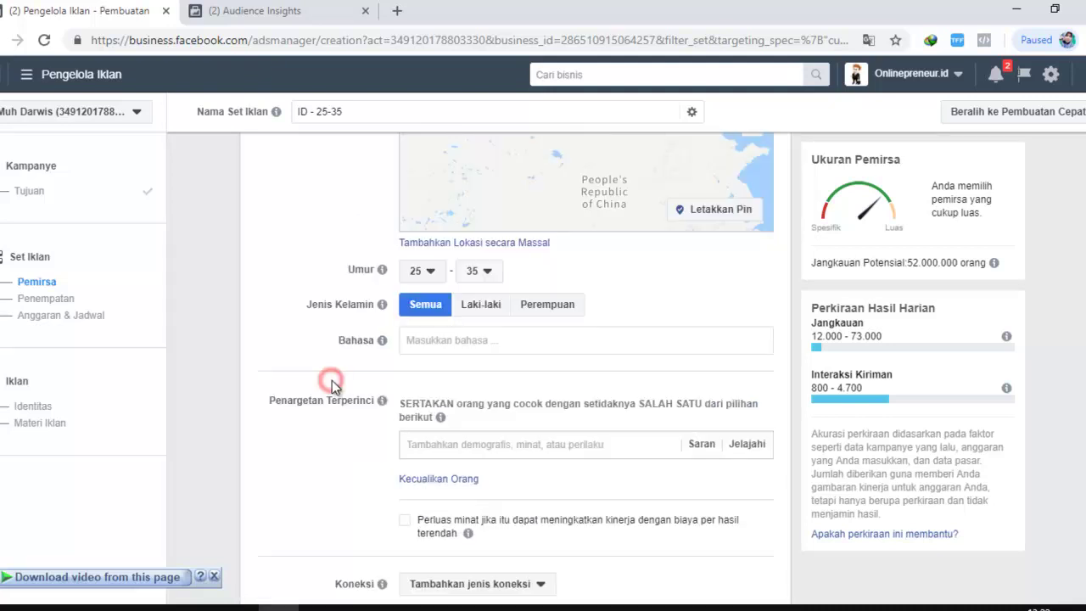
Search for "jakarta" in the audience location and set Daerah Khusus Ibukota Jakarta (Kota) as the included location instead of Indonesia.
{"action": "scroll", "coordinate": [332, 380], "scroll_direction": "up", "scroll_amount": 2}
{"action": "scroll", "coordinate": [615, 364], "scroll_direction": "up", "scroll_amount": 2}
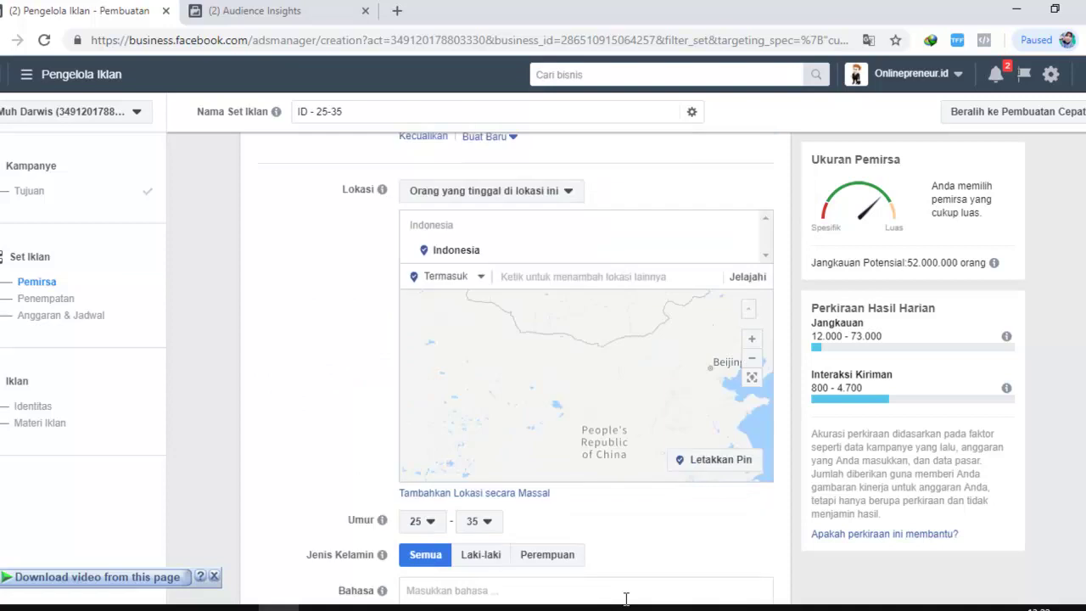
{"action": "scroll", "coordinate": [458, 340], "scroll_direction": "down", "scroll_amount": 1}
{"action": "scroll", "coordinate": [457, 339], "scroll_direction": "up", "scroll_amount": 1}
{"action": "left_click", "coordinate": [514, 276]}
{"action": "type", "text": "l"}
{"action": "type", "text": "aka"}
{"action": "type", "text": "rta"}
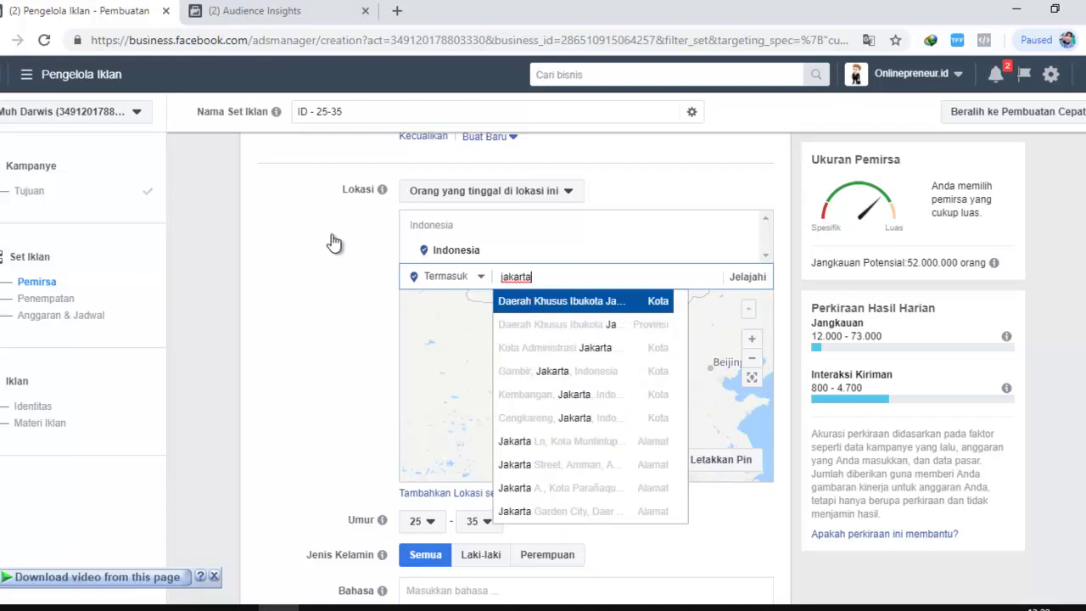
{"action": "key", "text": "Return"}
{"action": "scroll", "coordinate": [354, 277], "scroll_direction": "down", "scroll_amount": 2}
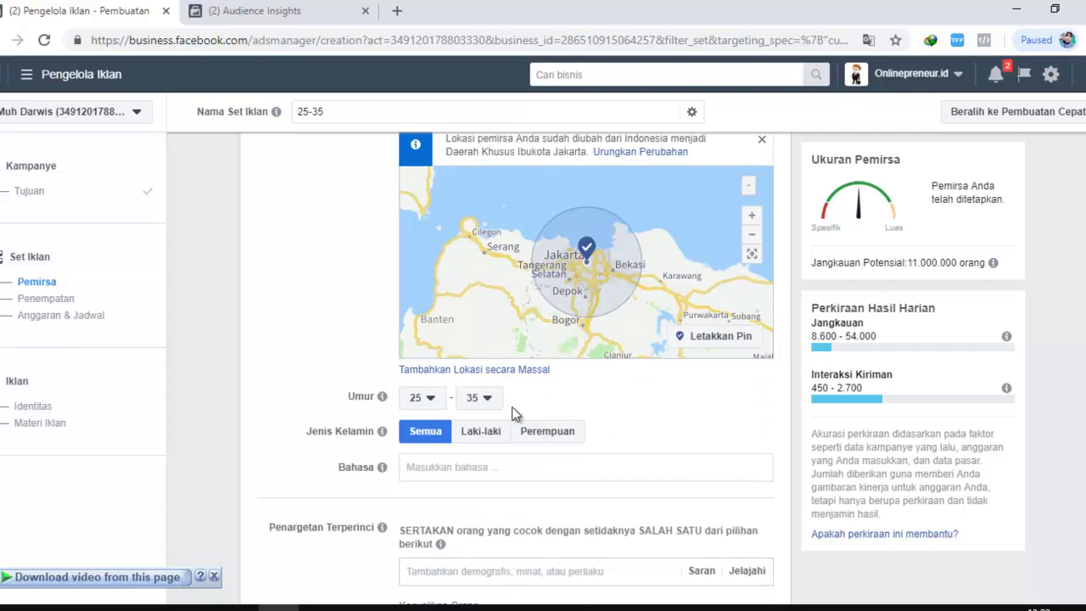
{"action": "scroll", "coordinate": [511, 407], "scroll_direction": "down", "scroll_amount": 2}
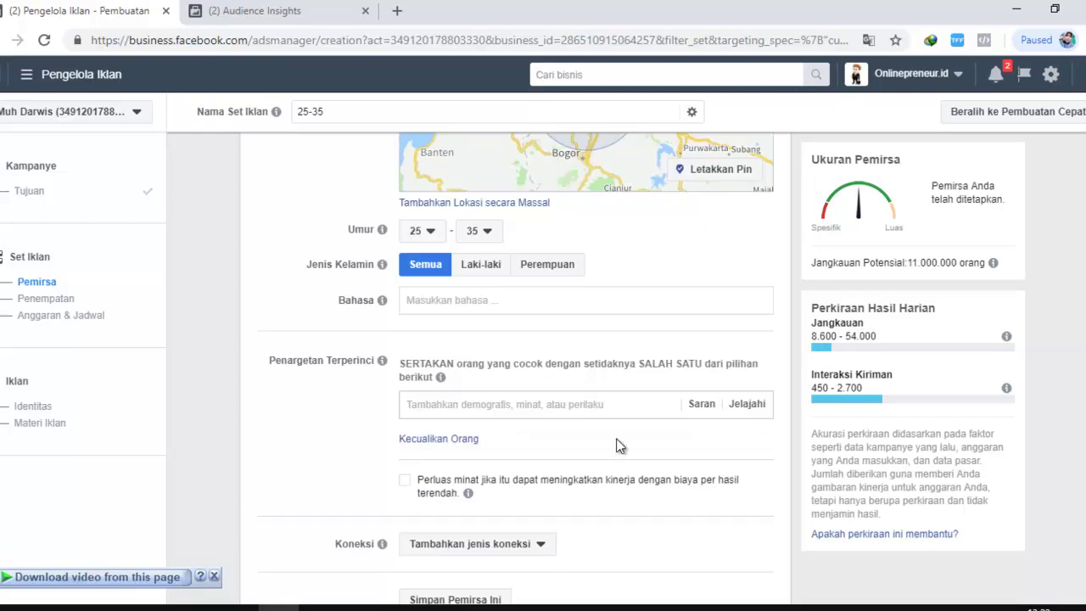
Add Menikah from Demografi > Hubungan > Status Hubungan to the ad set's detailed targeting and close the category list.
{"action": "left_click", "coordinate": [742, 404]}
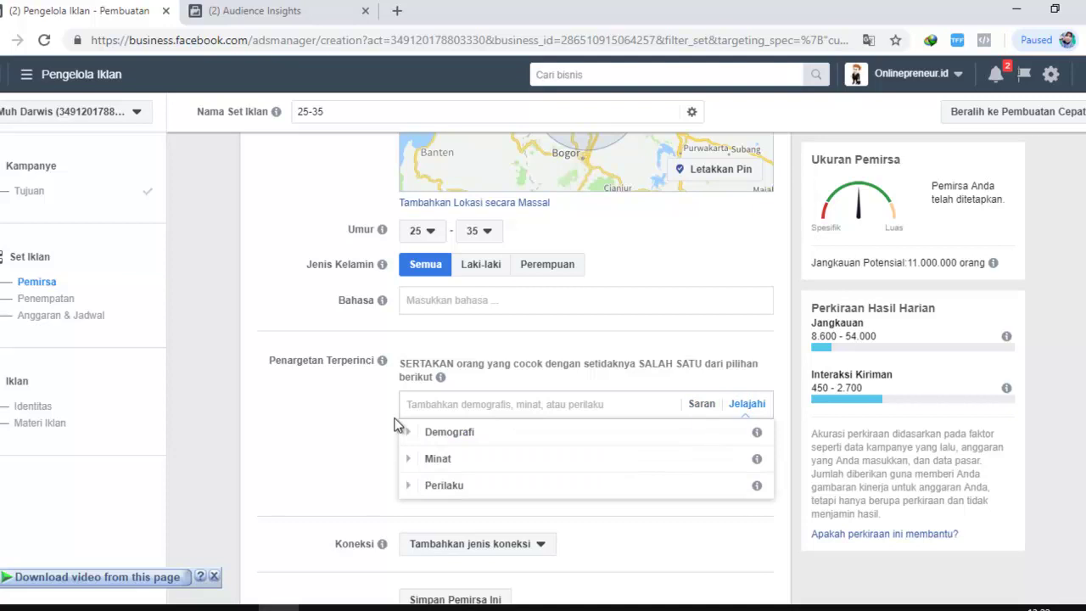
{"action": "left_click", "coordinate": [408, 432]}
{"action": "scroll", "coordinate": [482, 518], "scroll_direction": "down", "scroll_amount": 2}
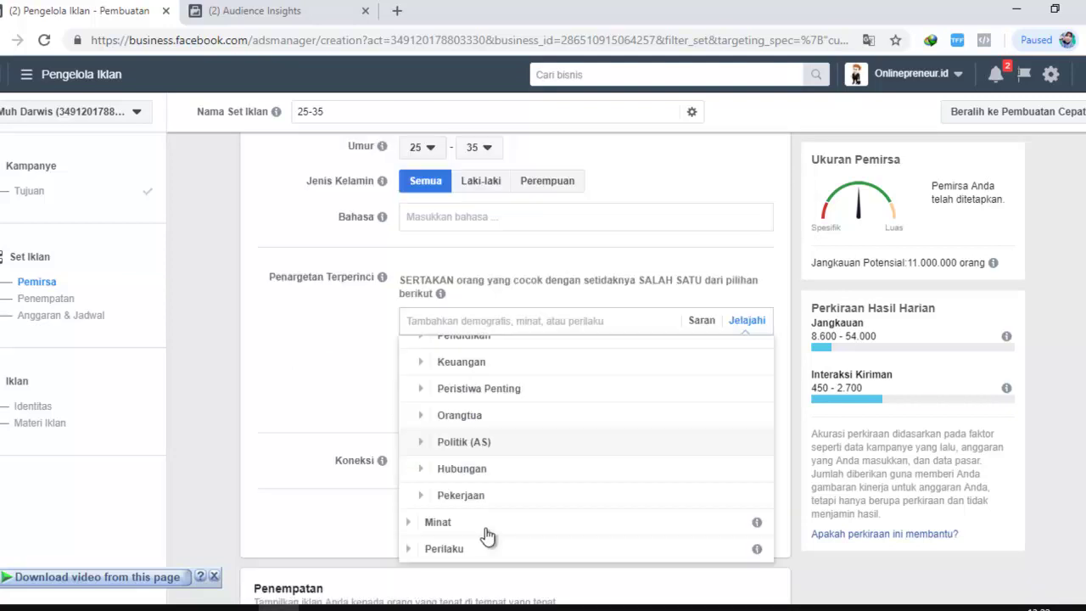
{"action": "scroll", "coordinate": [520, 448], "scroll_direction": "up", "scroll_amount": 1}
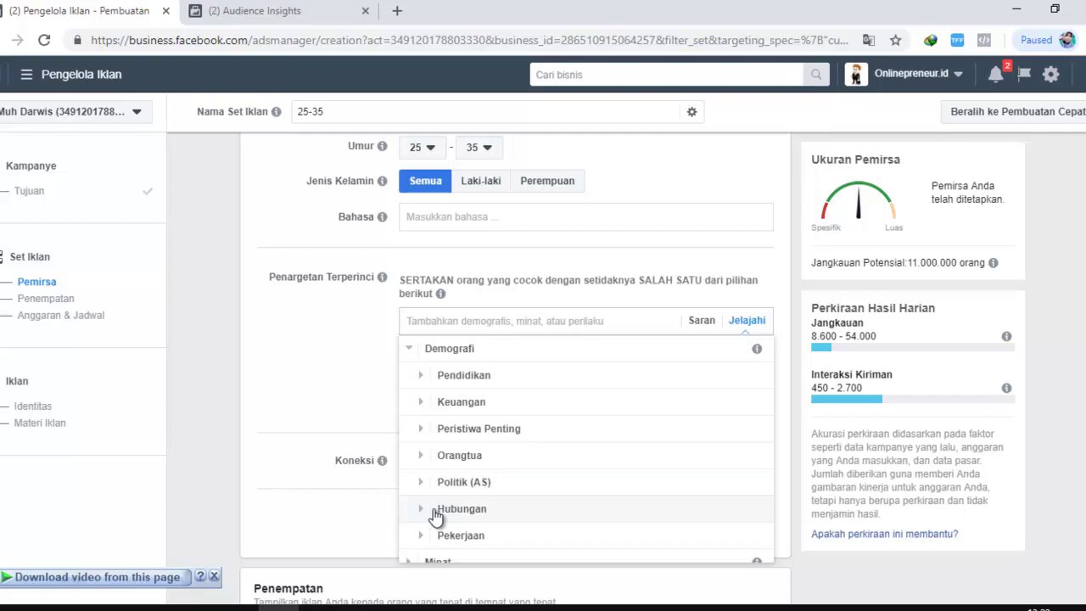
{"action": "left_click", "coordinate": [432, 508]}
{"action": "left_click", "coordinate": [434, 469]}
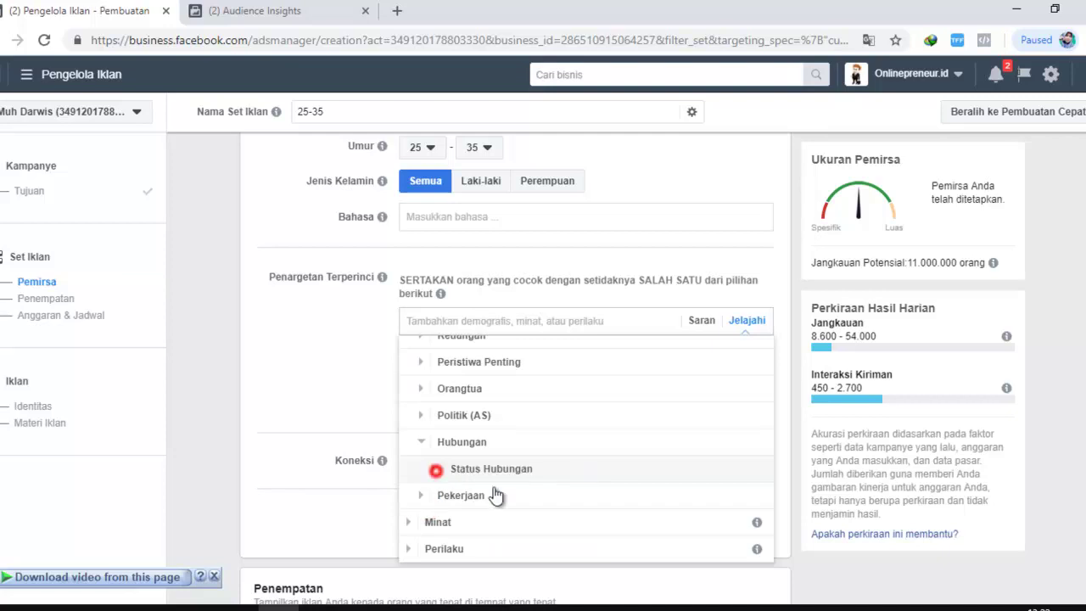
{"action": "scroll", "coordinate": [509, 490], "scroll_direction": "down", "scroll_amount": 1}
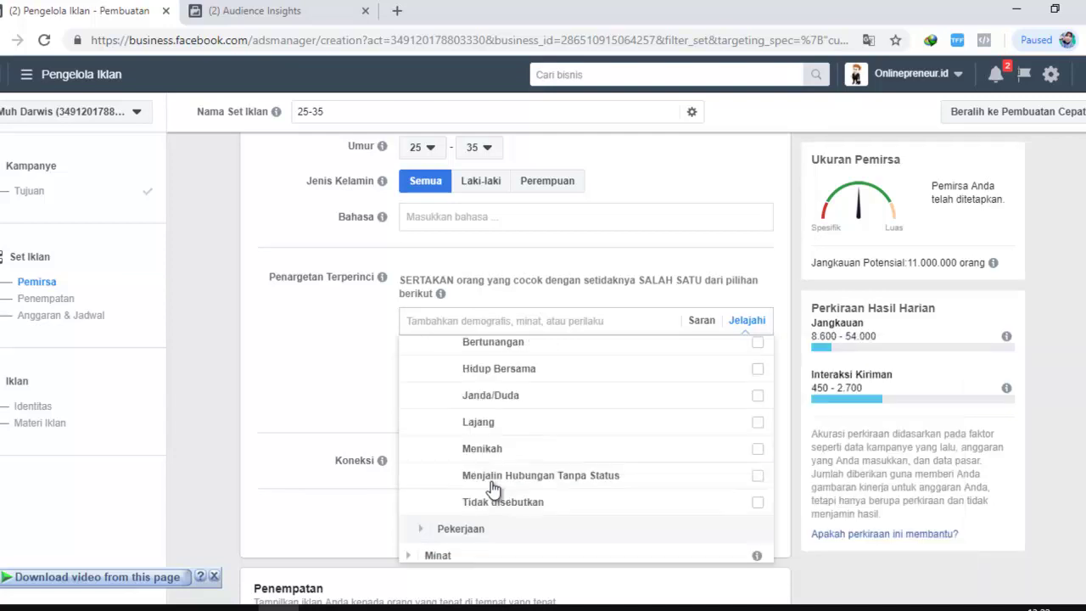
{"action": "left_click", "coordinate": [480, 443]}
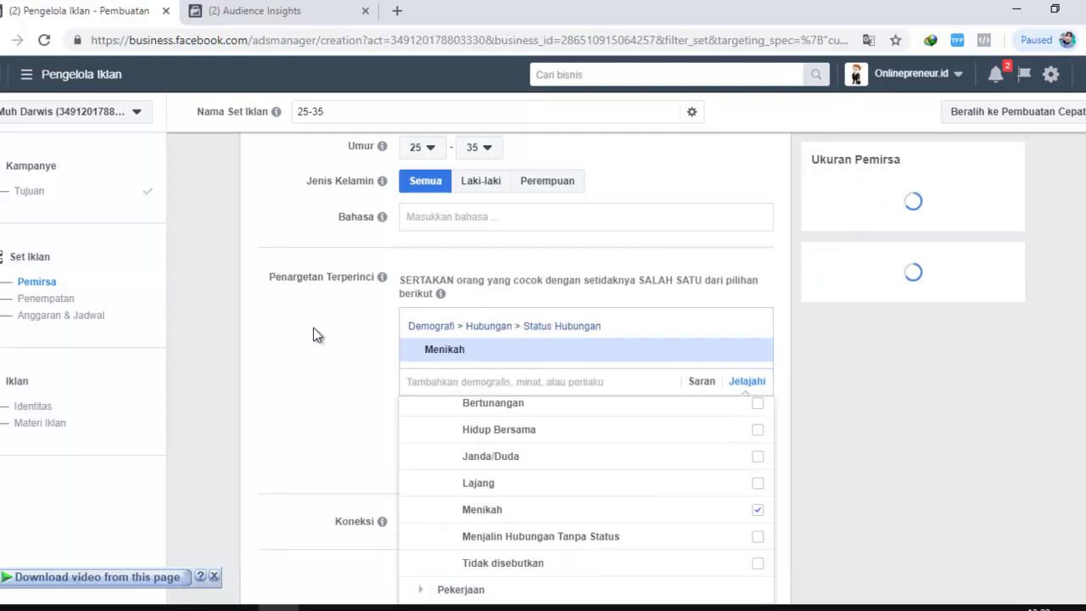
{"action": "left_click", "coordinate": [312, 330]}
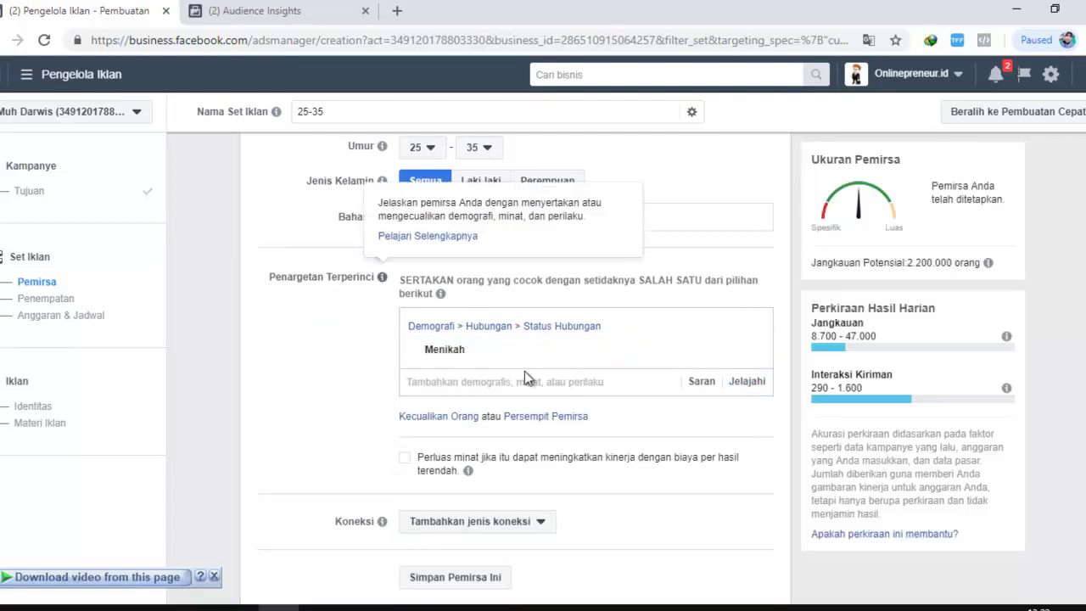
Review the location, age and Menikah targeting of the audience, and limit its gender to Perempuan.
{"action": "scroll", "coordinate": [575, 205], "scroll_direction": "up", "scroll_amount": 2}
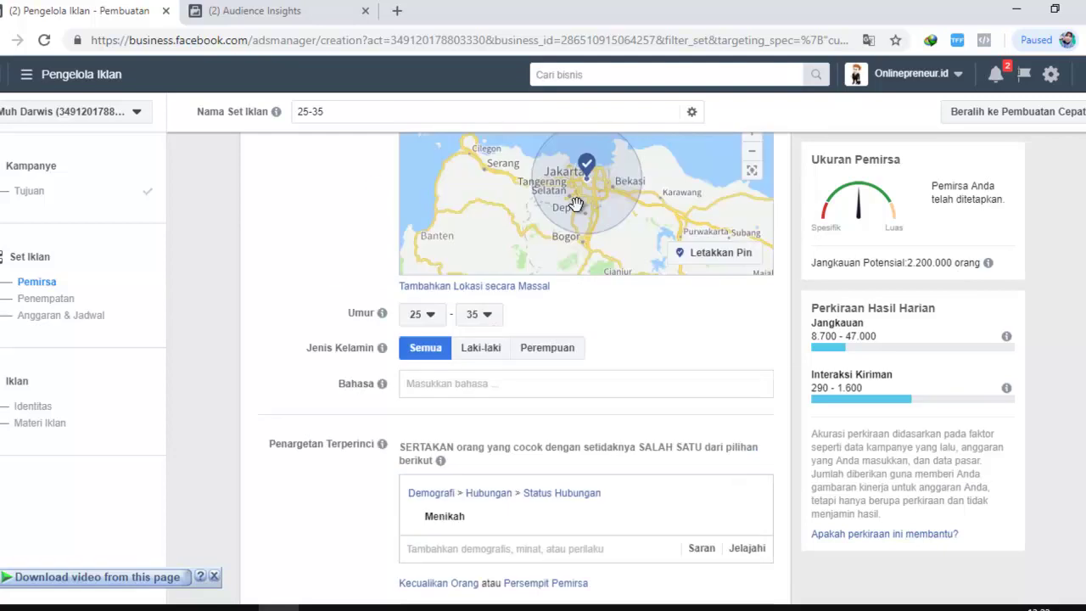
{"action": "scroll", "coordinate": [575, 205], "scroll_direction": "up", "scroll_amount": 3}
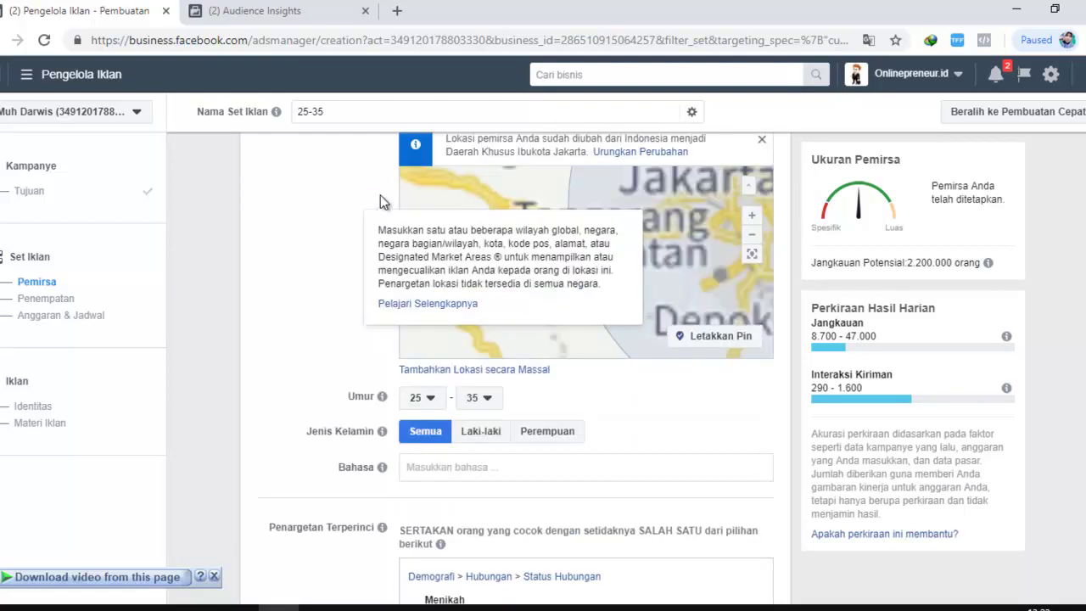
{"action": "scroll", "coordinate": [544, 198], "scroll_direction": "down", "scroll_amount": 2}
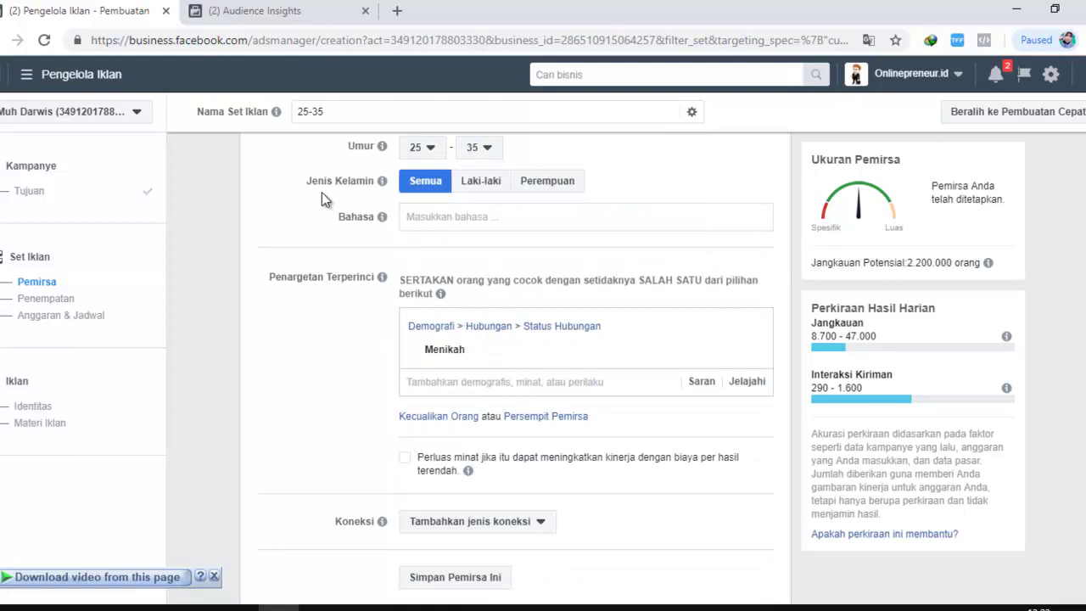
{"action": "scroll", "coordinate": [563, 295], "scroll_direction": "up", "scroll_amount": 1}
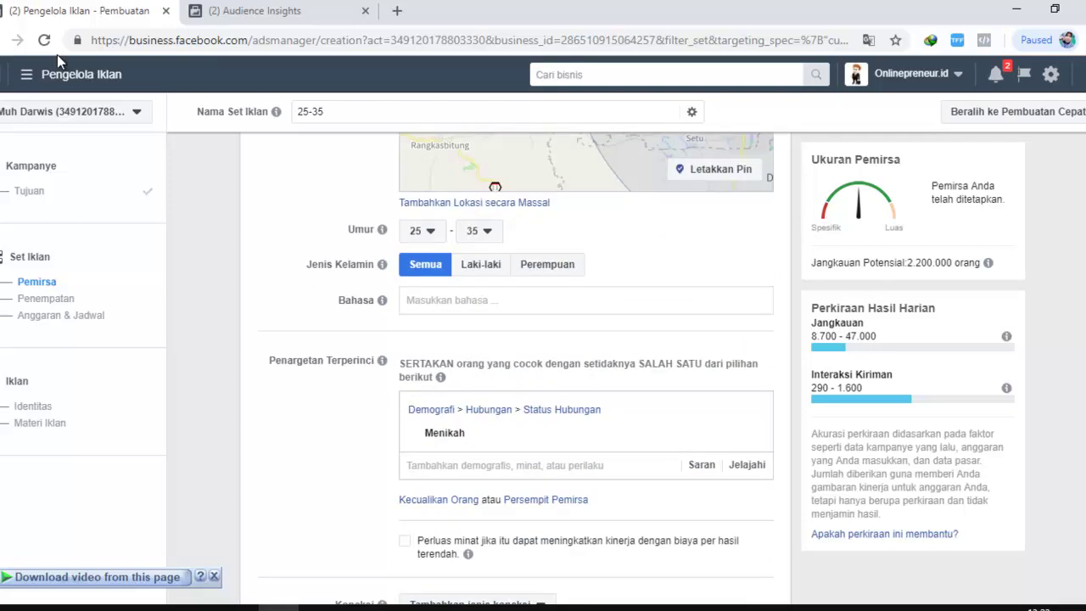
{"action": "mouse_move", "coordinate": [434, 369]}
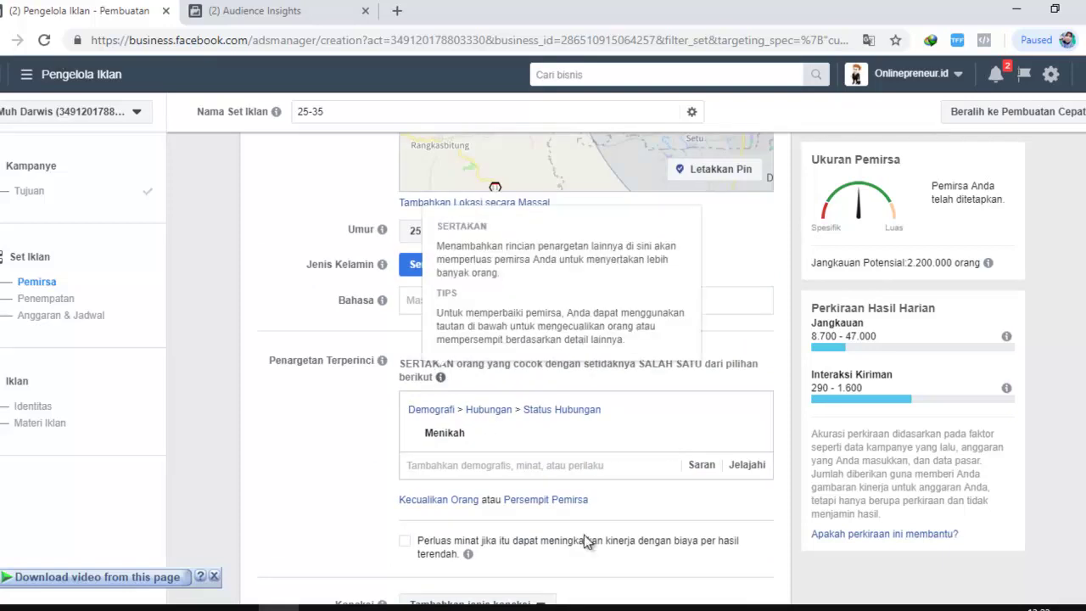
{"action": "scroll", "coordinate": [330, 412], "scroll_direction": "down", "scroll_amount": 1}
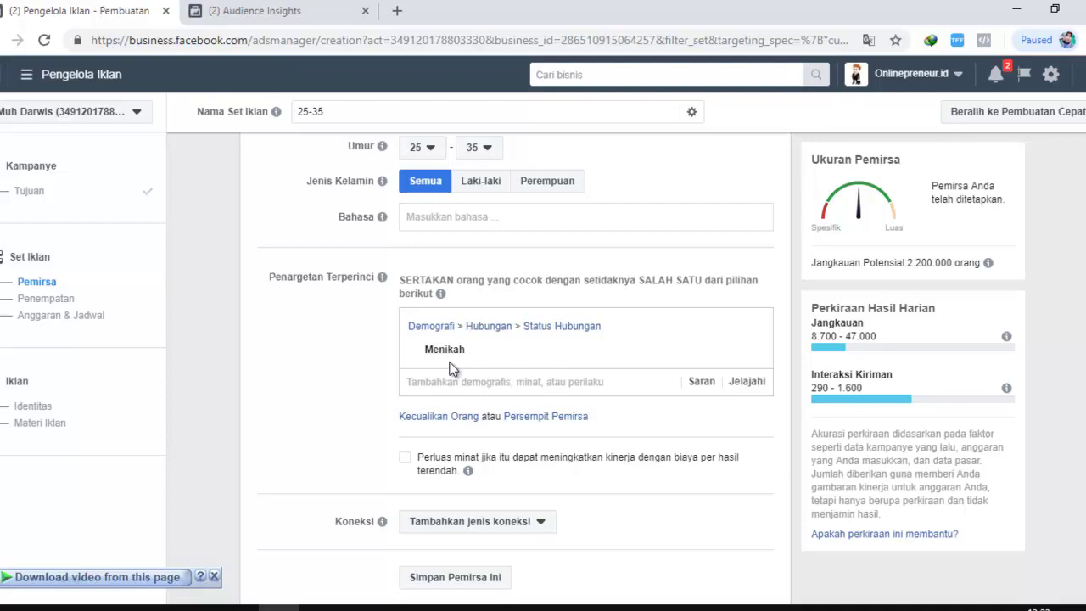
{"action": "mouse_move", "coordinate": [462, 356]}
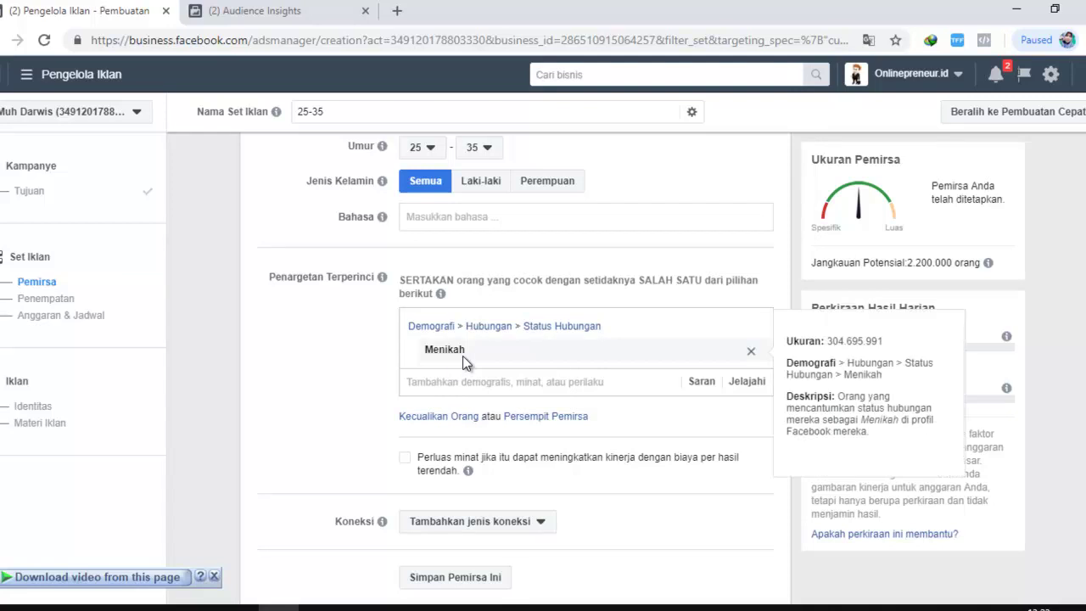
{"action": "left_click", "coordinate": [548, 183]}
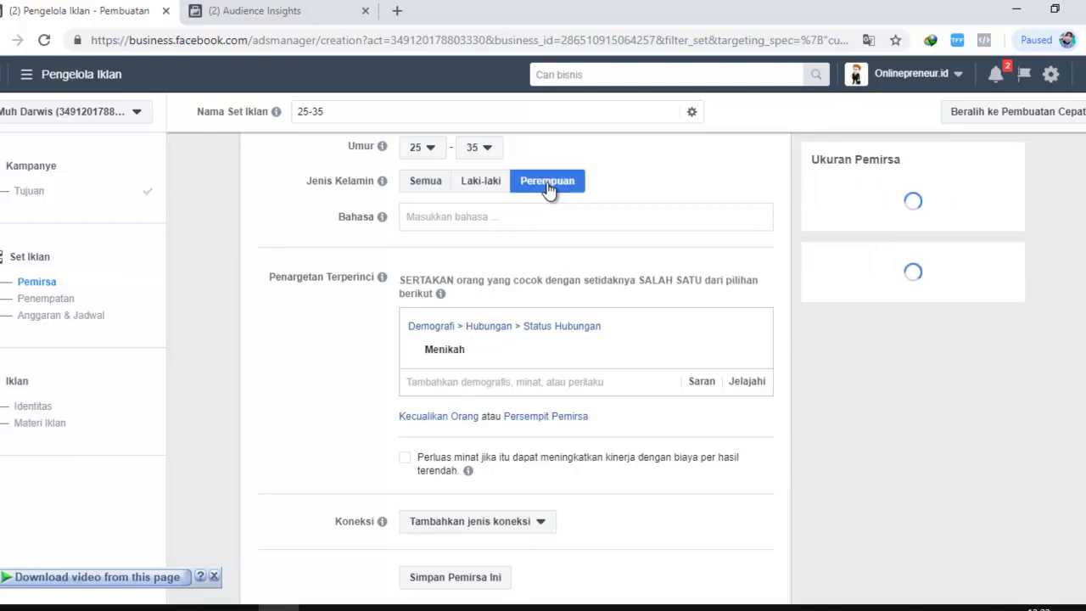
Examine the location map, age range, gender and Menikah targeting together with the audience's potential reach.
{"action": "scroll", "coordinate": [523, 186], "scroll_direction": "up", "scroll_amount": 2}
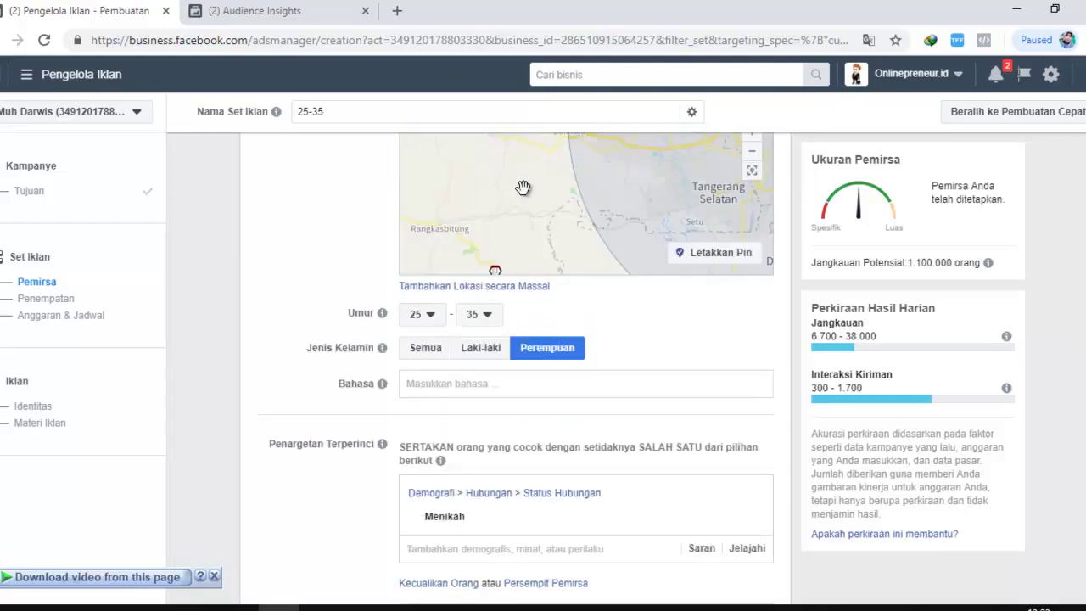
{"action": "scroll", "coordinate": [507, 234], "scroll_direction": "up", "scroll_amount": 4}
{"action": "scroll", "coordinate": [506, 234], "scroll_direction": "down", "scroll_amount": 4}
{"action": "scroll", "coordinate": [529, 353], "scroll_direction": "down", "scroll_amount": 1}
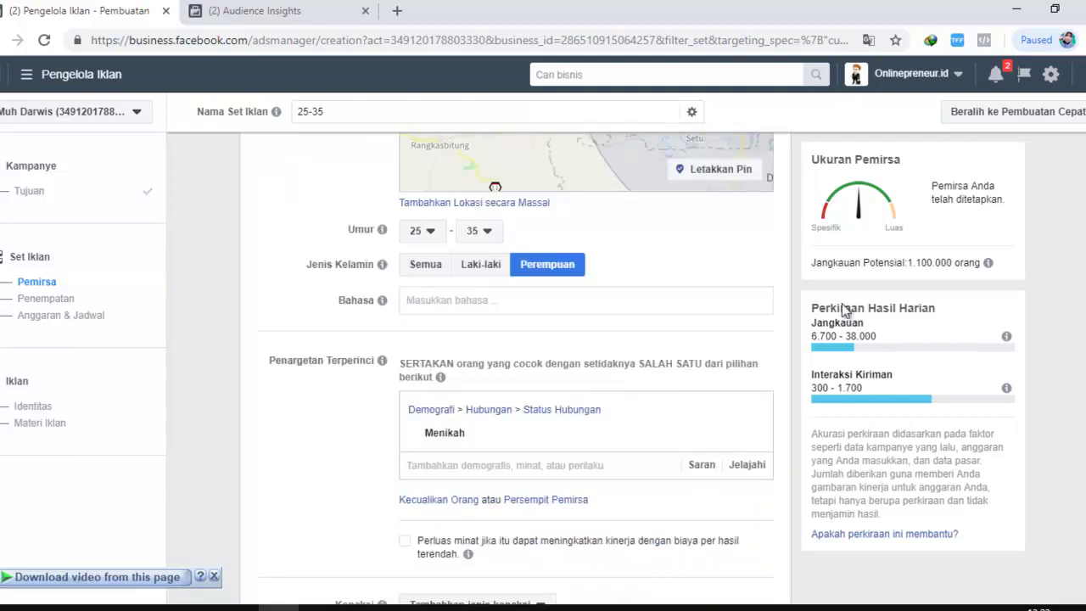
{"action": "mouse_move", "coordinate": [500, 439]}
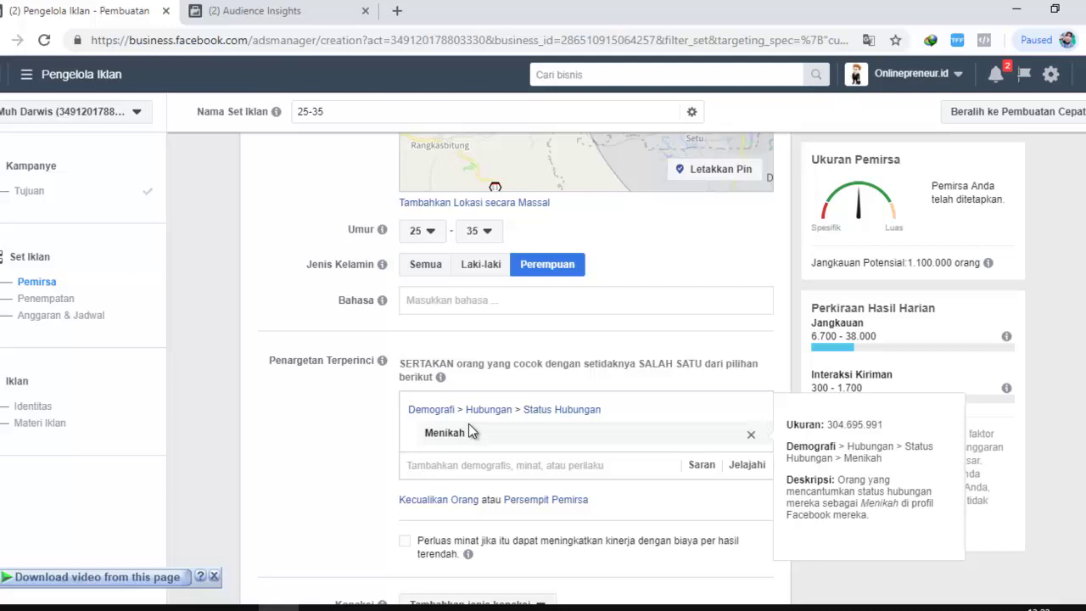
{"action": "left_click", "coordinate": [653, 258]}
{"action": "scroll", "coordinate": [604, 272], "scroll_direction": "up", "scroll_amount": 1}
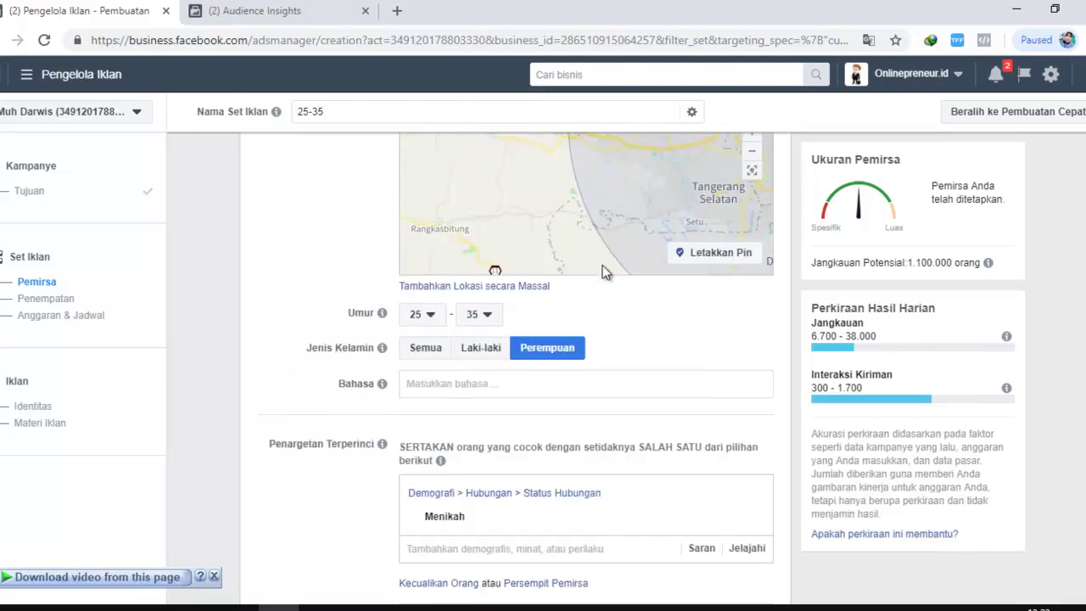
{"action": "scroll", "coordinate": [572, 369], "scroll_direction": "down", "scroll_amount": 2}
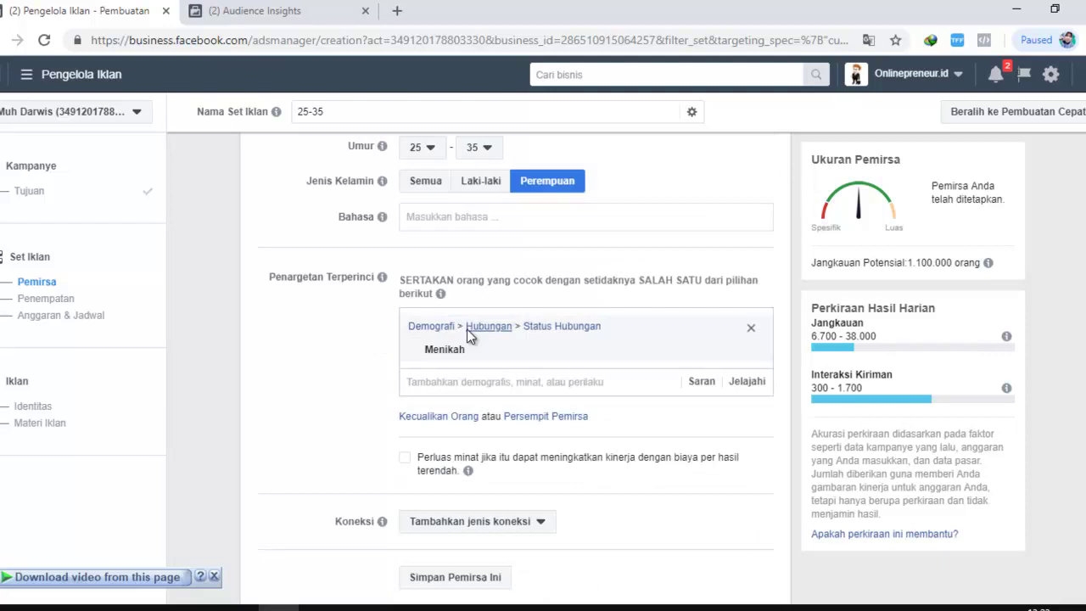
Remove the Menikah relationship status from the ad set's detailed targeting.
{"action": "mouse_move", "coordinate": [524, 374]}
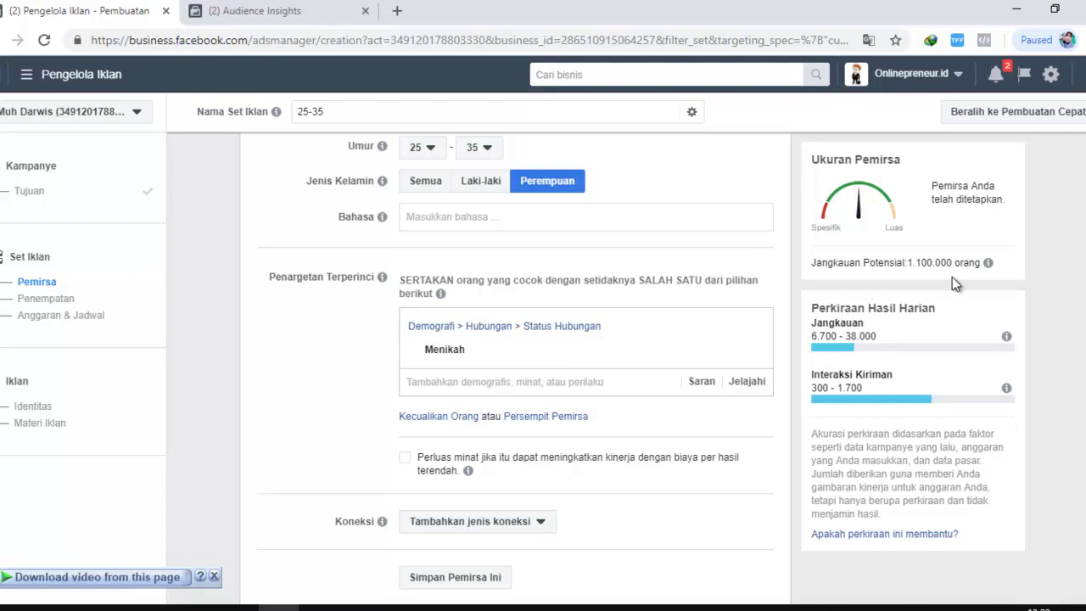
{"action": "mouse_move", "coordinate": [451, 362]}
{"action": "left_click", "coordinate": [750, 331]}
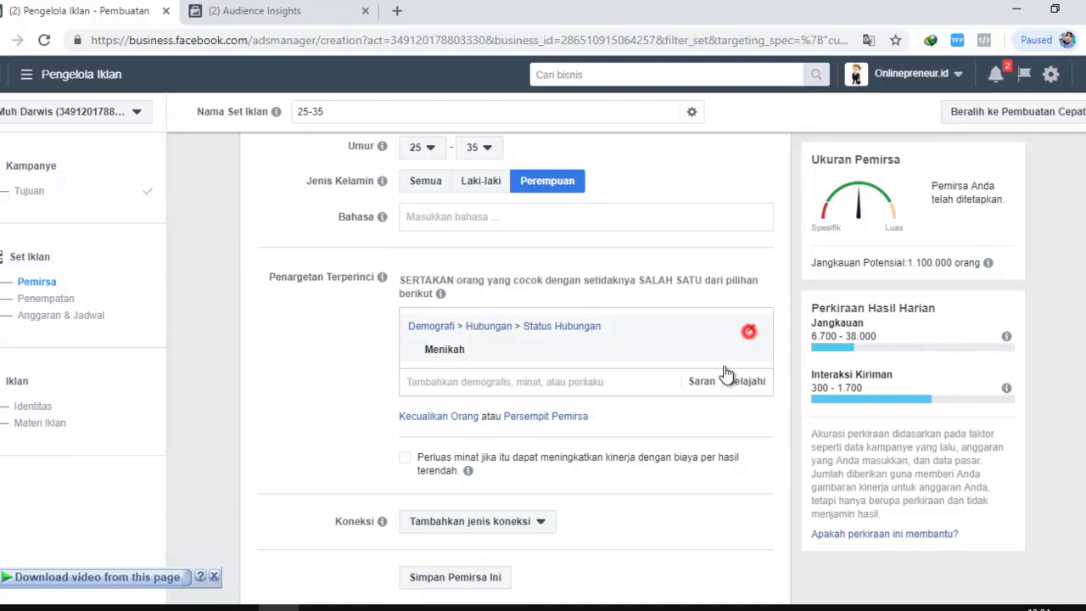
Browse Demografi > Hubungan > Status Hubungan and examine the relationship options from Bercerai to Tidak disebutkan.
{"action": "left_click", "coordinate": [740, 316]}
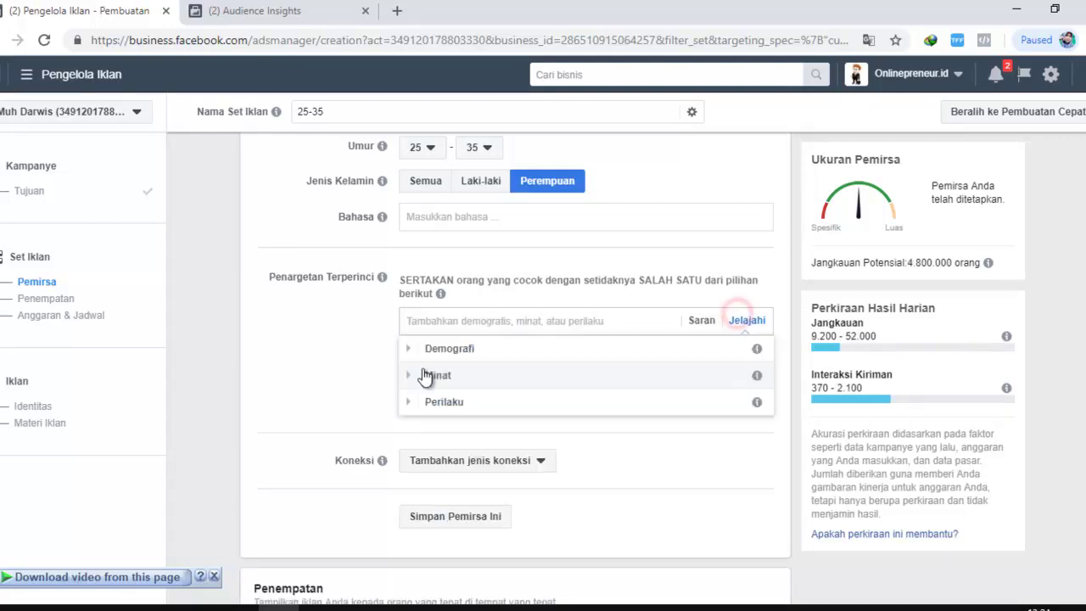
{"action": "left_click", "coordinate": [409, 346]}
{"action": "left_click", "coordinate": [419, 508]}
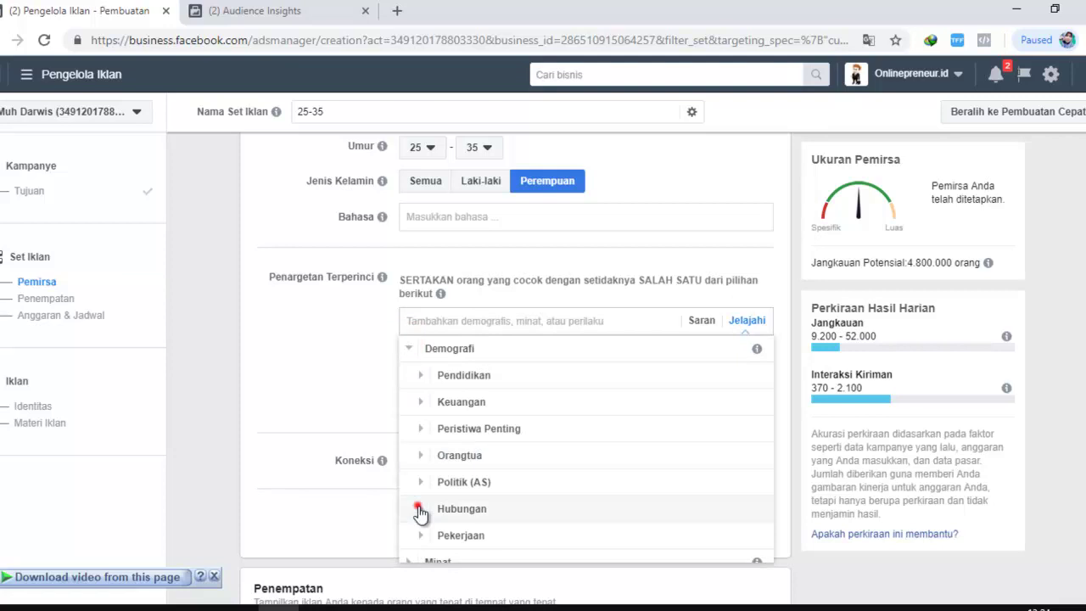
{"action": "left_click", "coordinate": [436, 470]}
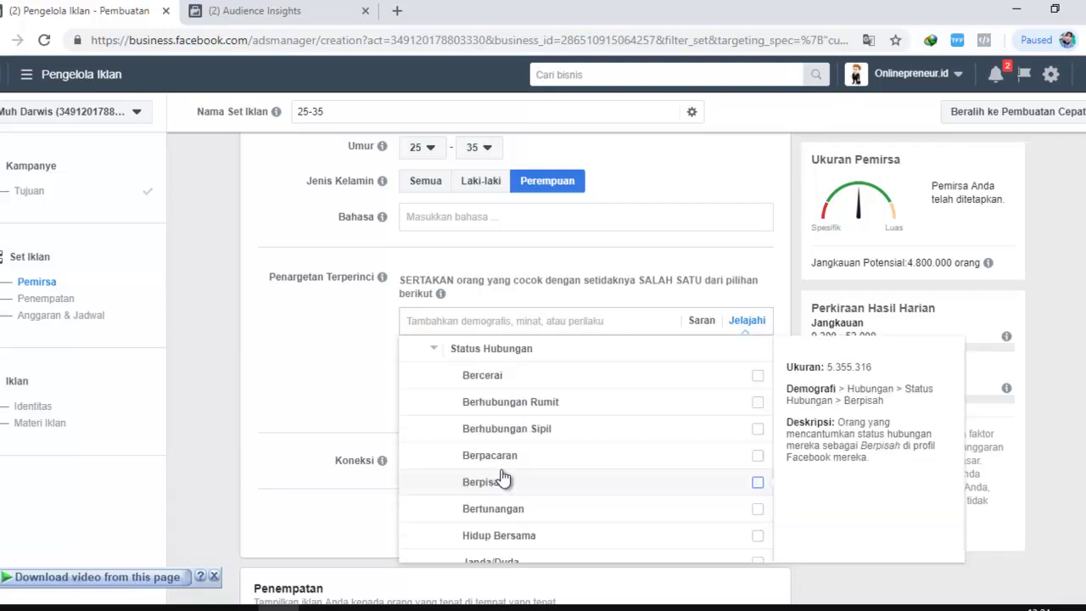
{"action": "scroll", "coordinate": [509, 530], "scroll_direction": "down", "scroll_amount": 2}
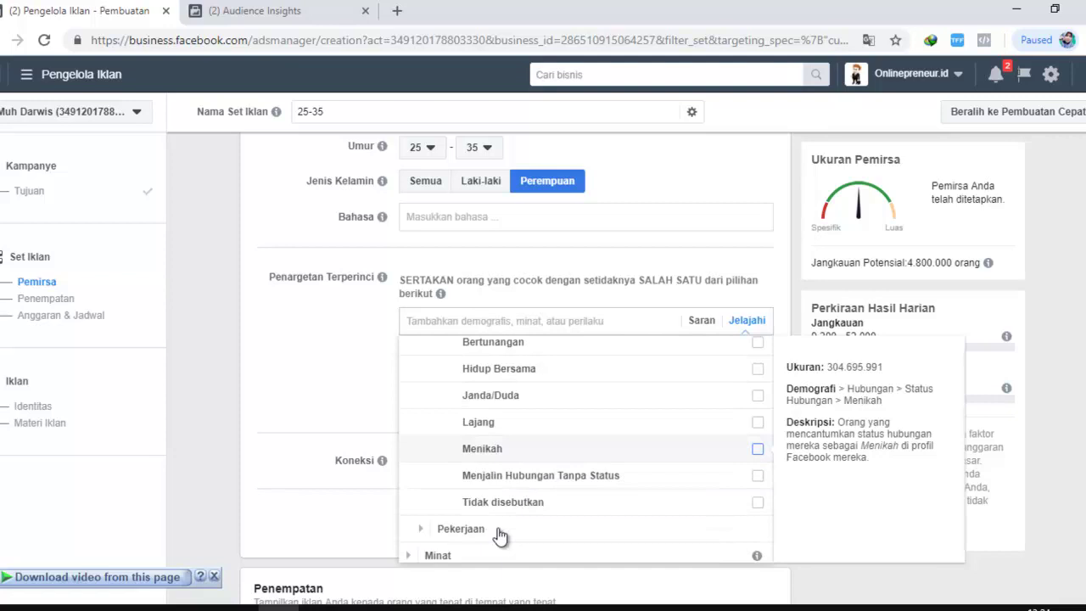
{"action": "scroll", "coordinate": [505, 469], "scroll_direction": "up", "scroll_amount": 1}
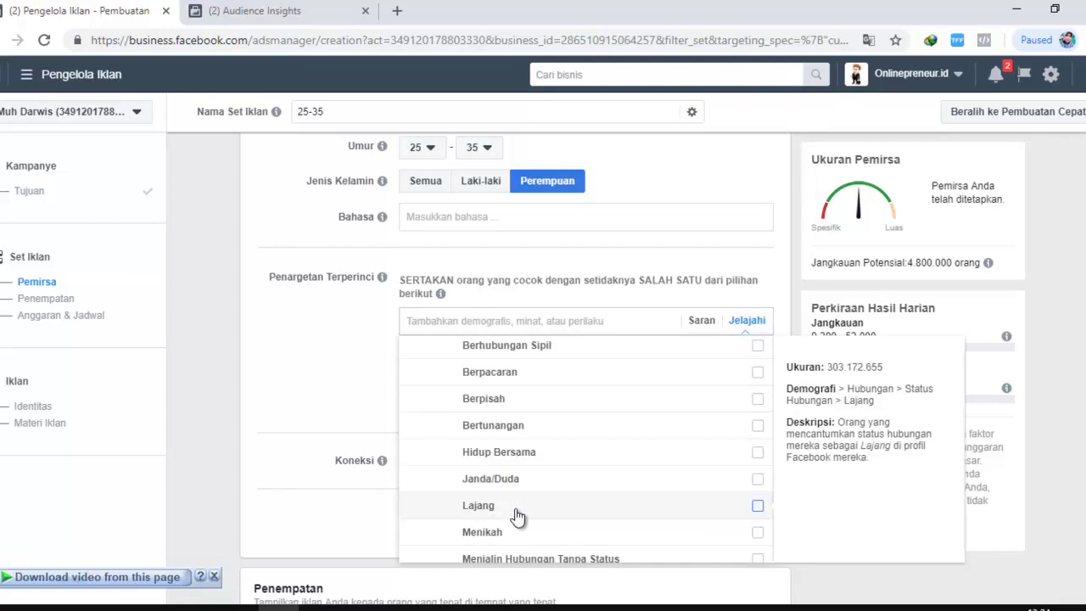
{"action": "scroll", "coordinate": [518, 514], "scroll_direction": "down", "scroll_amount": 1}
{"action": "scroll", "coordinate": [517, 450], "scroll_direction": "up", "scroll_amount": 2}
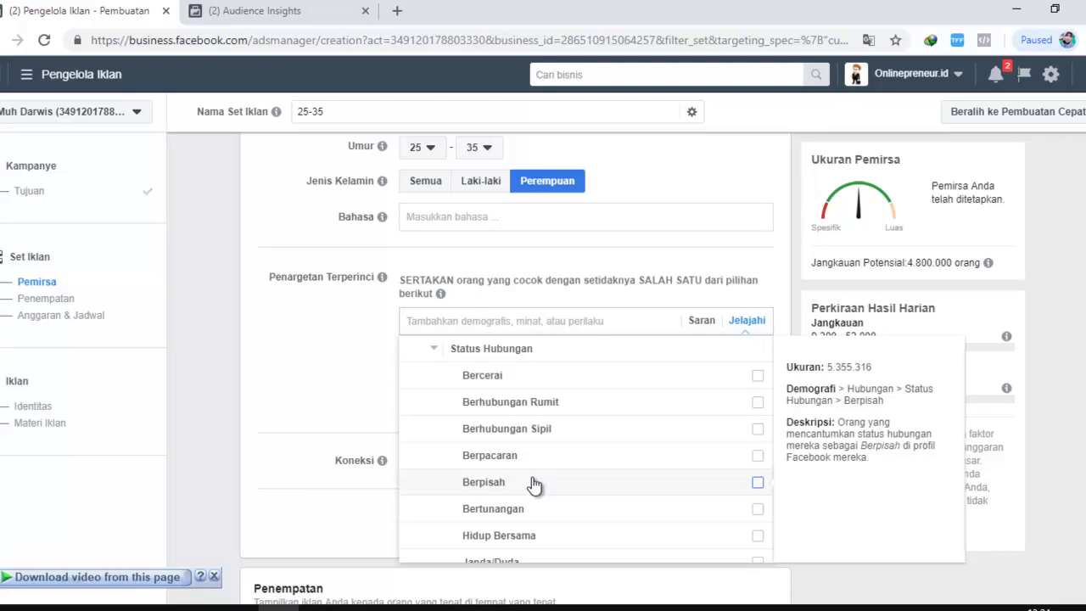
Collapse the Hubungan group under Demografi and close the detailed targeting category list.
{"action": "scroll", "coordinate": [475, 441], "scroll_direction": "up", "scroll_amount": 1}
{"action": "left_click", "coordinate": [427, 412]}
{"action": "scroll", "coordinate": [430, 407], "scroll_direction": "up", "scroll_amount": 3}
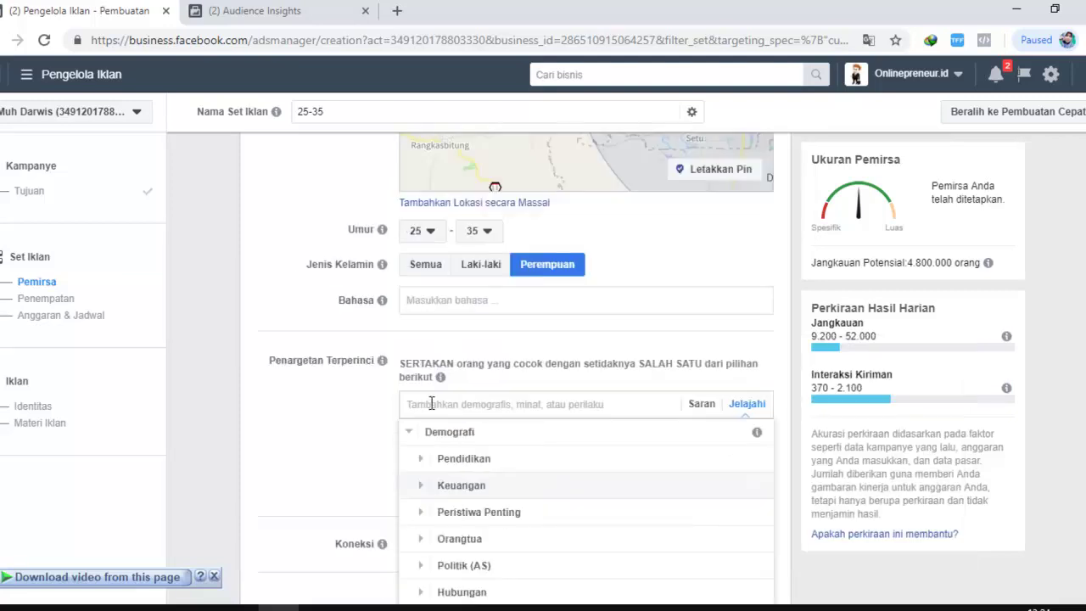
{"action": "scroll", "coordinate": [432, 404], "scroll_direction": "down", "scroll_amount": 1}
{"action": "left_click", "coordinate": [743, 406]}
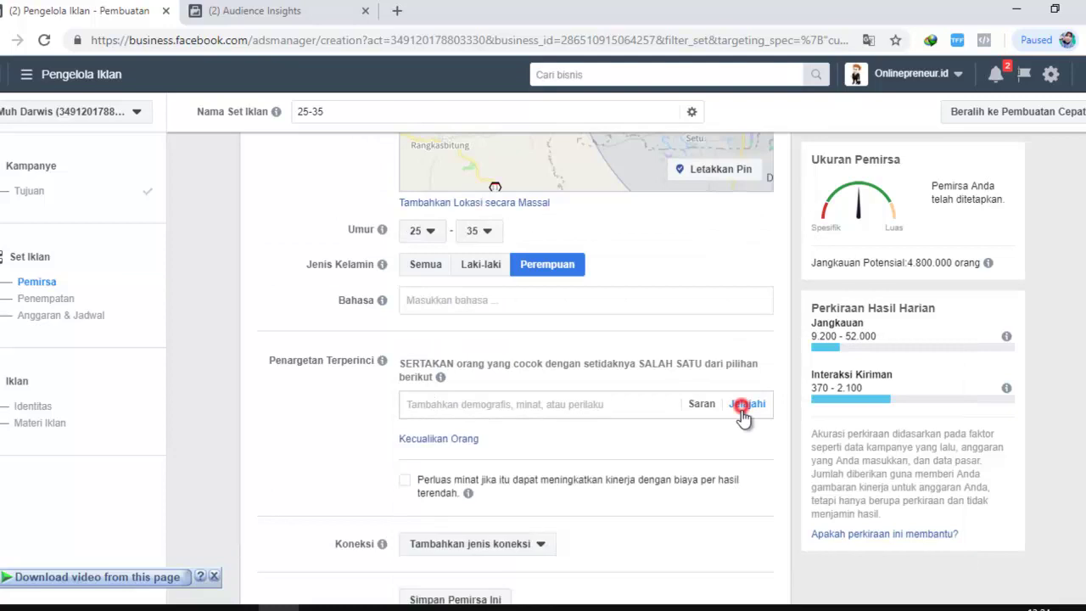
Browse the detailed targeting again, expand Minat to examine its interest categories, and close the list.
{"action": "scroll", "coordinate": [565, 403], "scroll_direction": "down", "scroll_amount": 2}
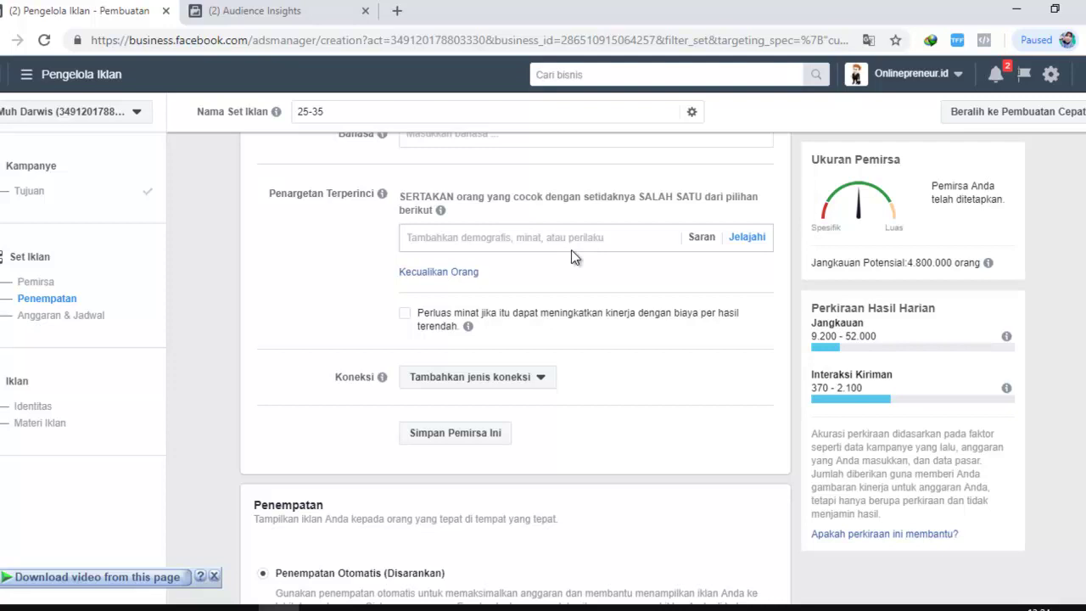
{"action": "mouse_move", "coordinate": [437, 233]}
{"action": "scroll", "coordinate": [740, 333], "scroll_direction": "up", "scroll_amount": 1}
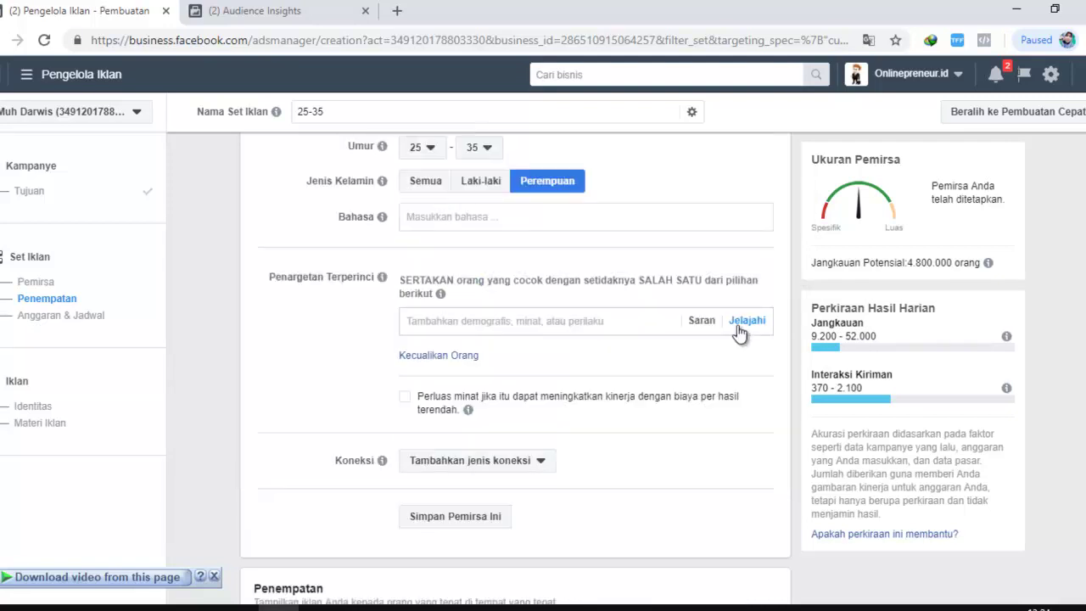
{"action": "left_click", "coordinate": [742, 326]}
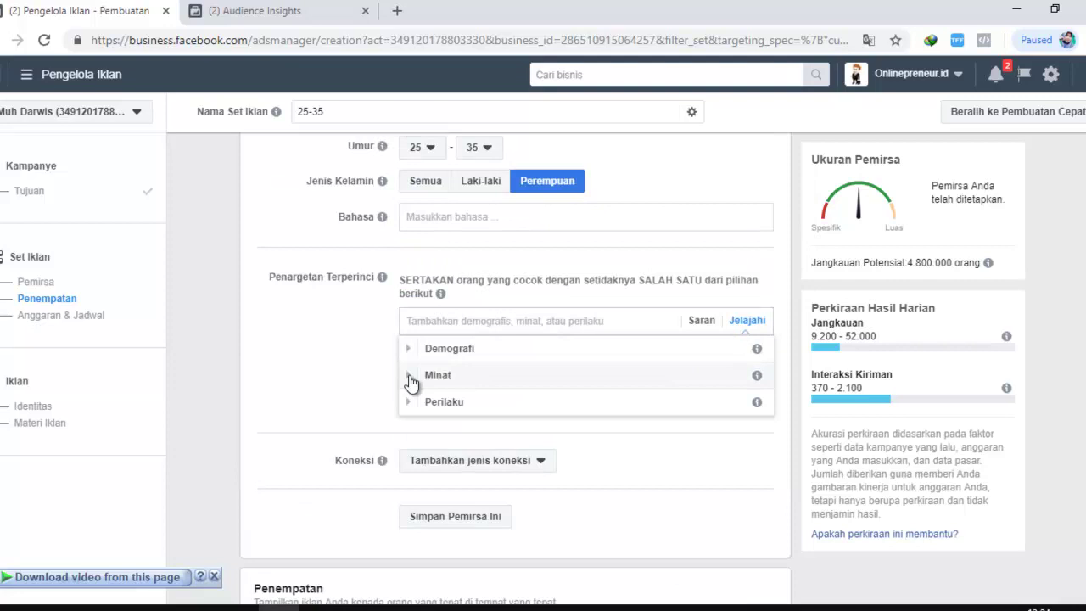
{"action": "left_click", "coordinate": [411, 379]}
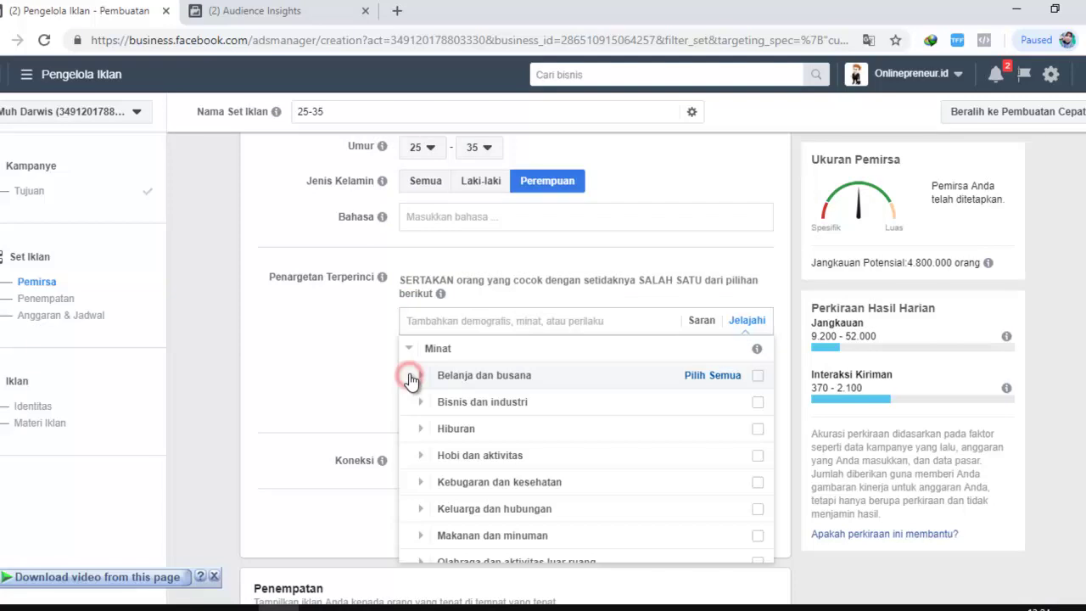
{"action": "left_click", "coordinate": [346, 368]}
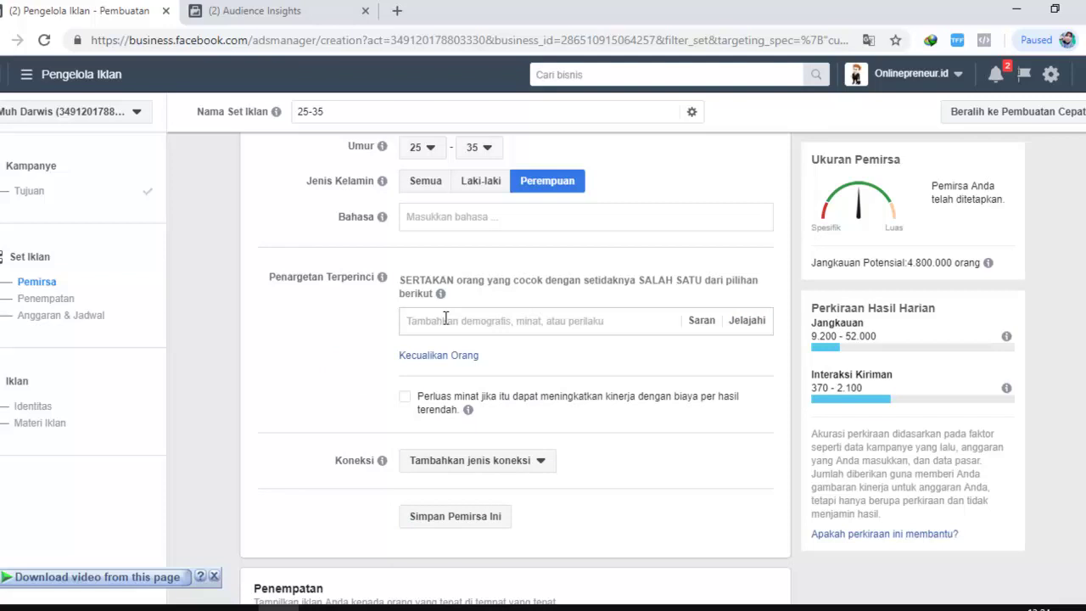
Search the detailed targeting for hijab, and browse its top-level categories.
{"action": "left_click", "coordinate": [445, 319]}
{"action": "type", "text": "hijab"}
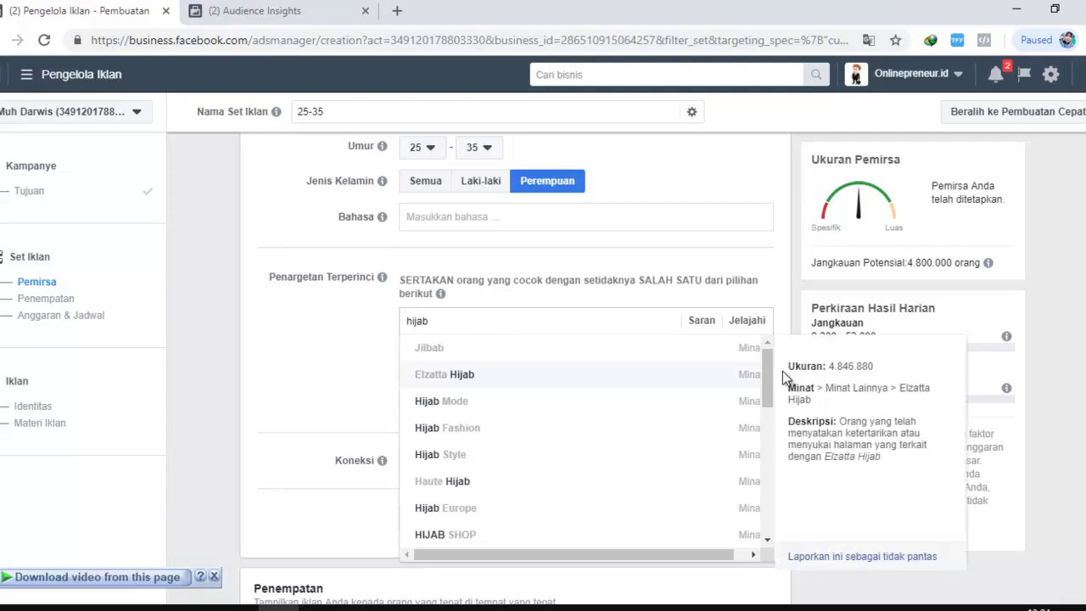
{"action": "left_click", "coordinate": [755, 322]}
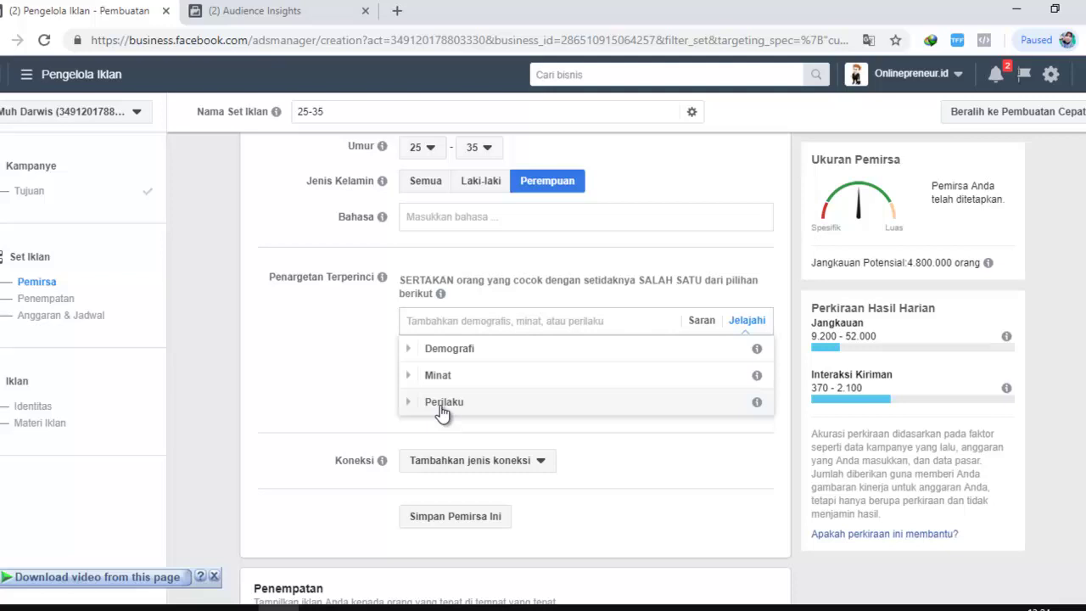
{"action": "left_click", "coordinate": [468, 322]}
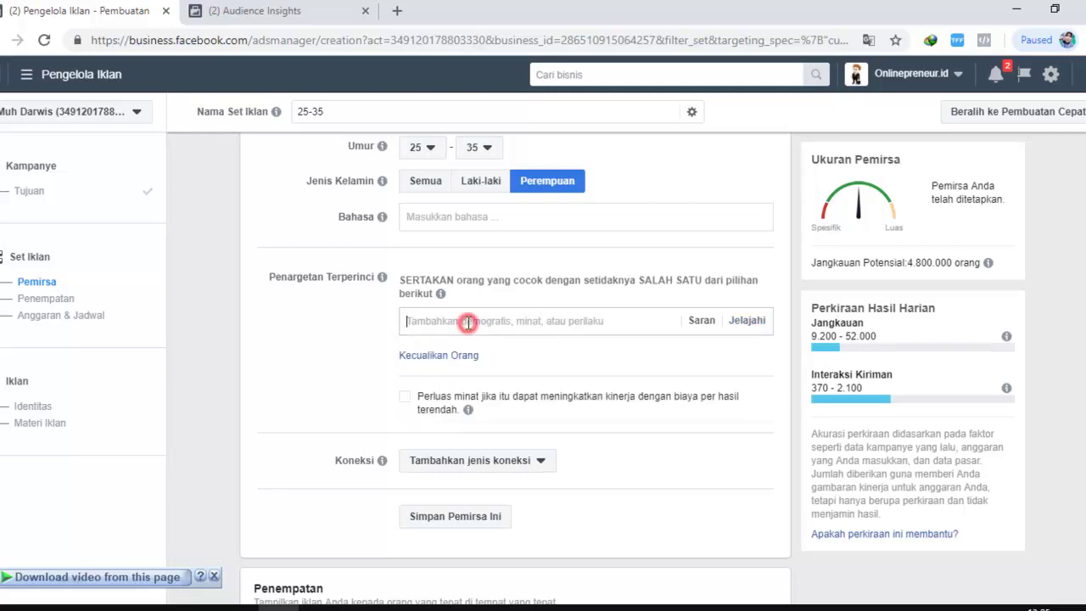
Search the detailed targeting for hijab and add the Hijabenka.com interest to the ad set's audience.
{"action": "type", "text": "hijsb"}
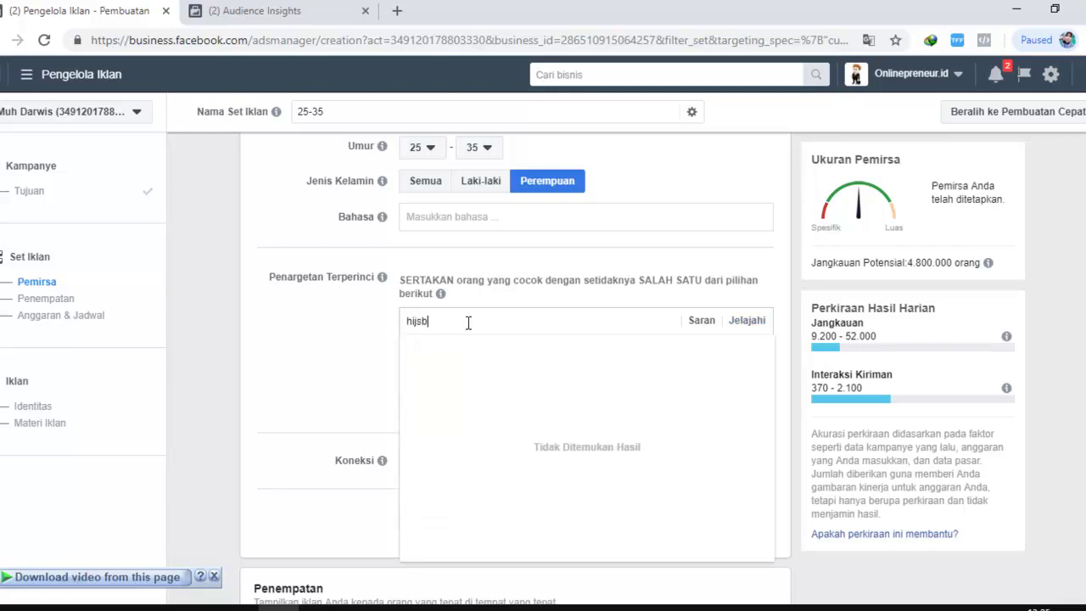
{"action": "key", "text": "BackSpace"}
{"action": "key", "text": "BackSpace"}
{"action": "type", "text": "ab"}
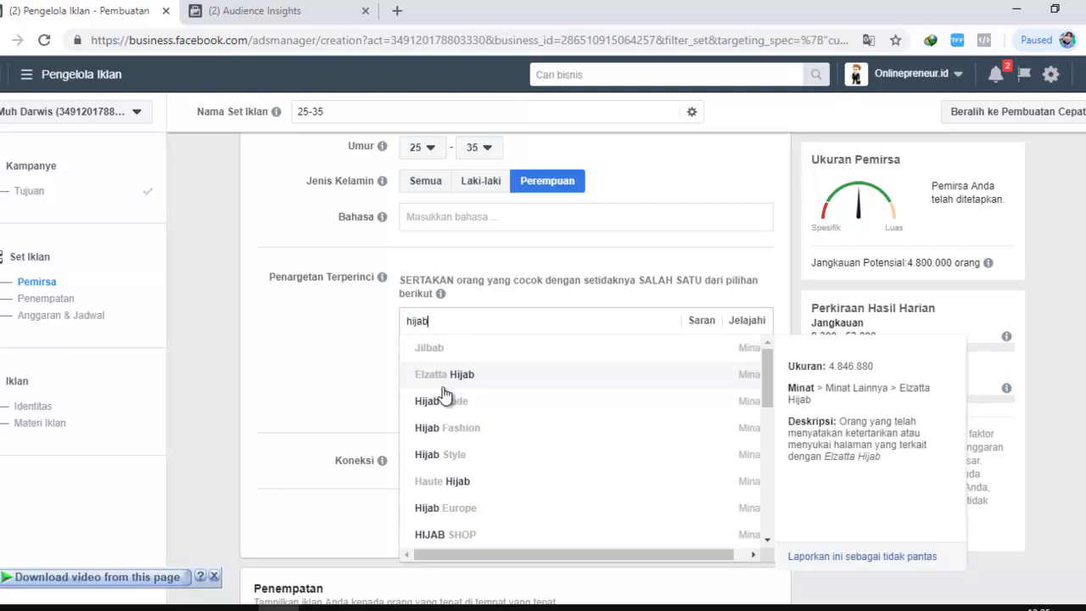
{"action": "scroll", "coordinate": [452, 425], "scroll_direction": "down", "scroll_amount": 2}
{"action": "scroll", "coordinate": [521, 471], "scroll_direction": "down", "scroll_amount": 2}
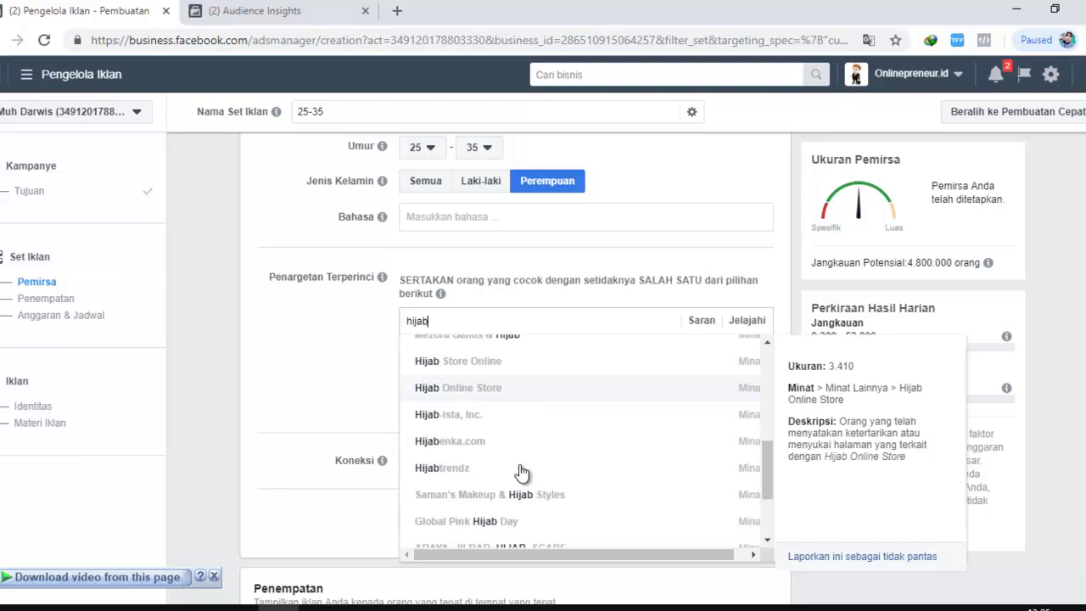
{"action": "scroll", "coordinate": [449, 422], "scroll_direction": "up", "scroll_amount": 2}
{"action": "scroll", "coordinate": [482, 496], "scroll_direction": "down", "scroll_amount": 3}
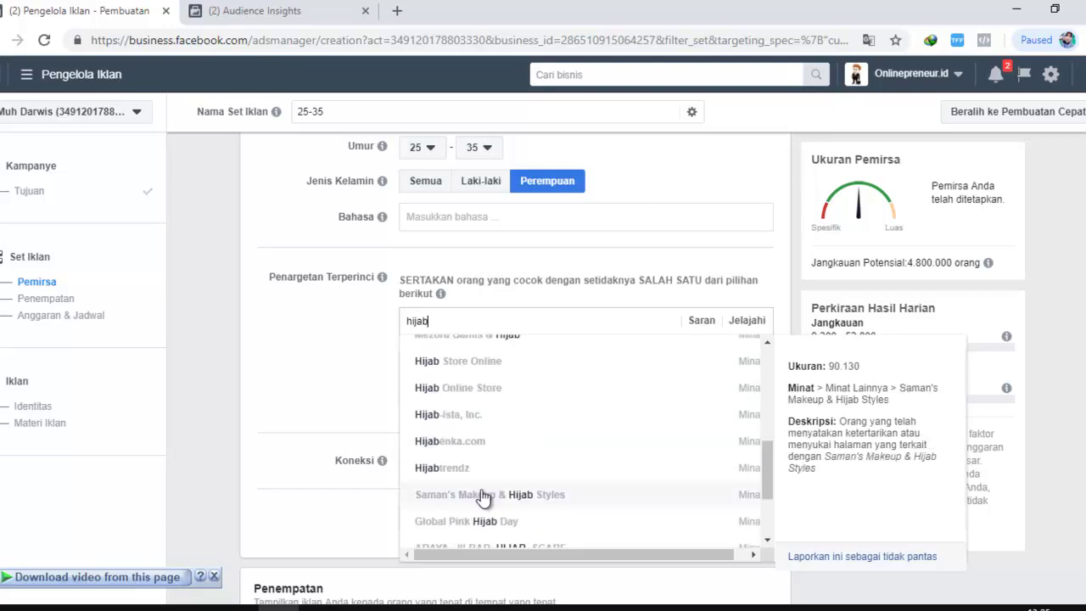
{"action": "left_click", "coordinate": [465, 449]}
{"action": "left_click", "coordinate": [301, 325]}
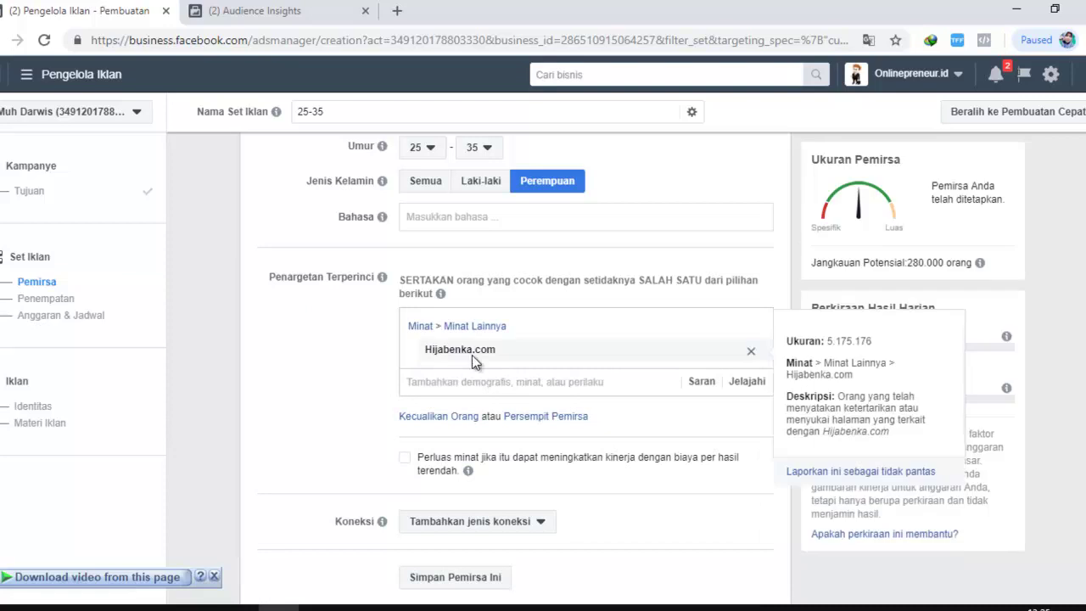
{"action": "left_click", "coordinate": [354, 346]}
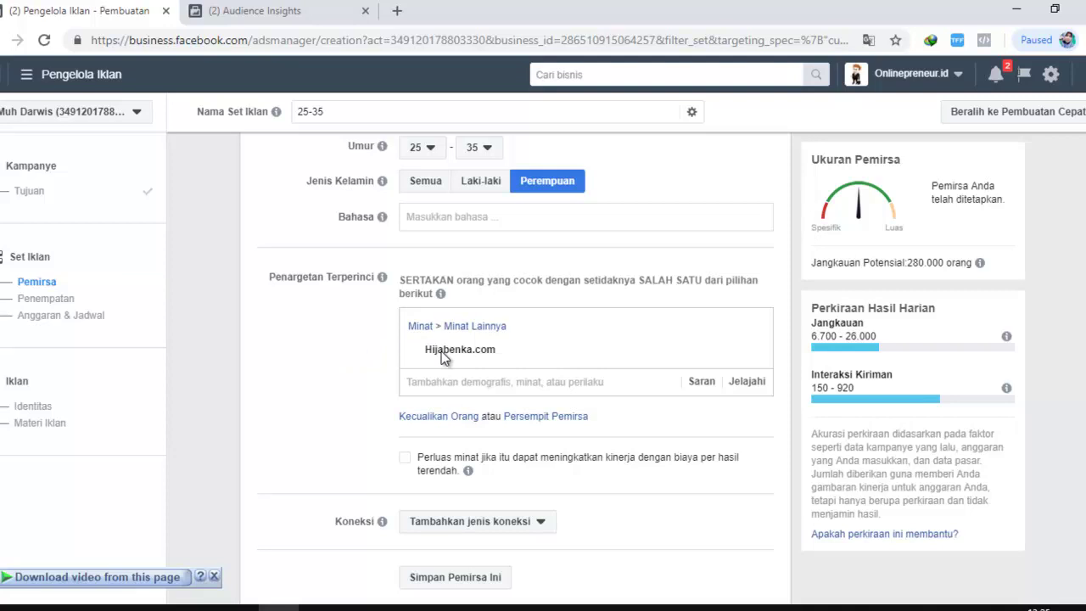
Switch to Audience Insights and filter the Jakarta audience by the Hijabenka.com interest.
{"action": "mouse_move", "coordinate": [455, 350]}
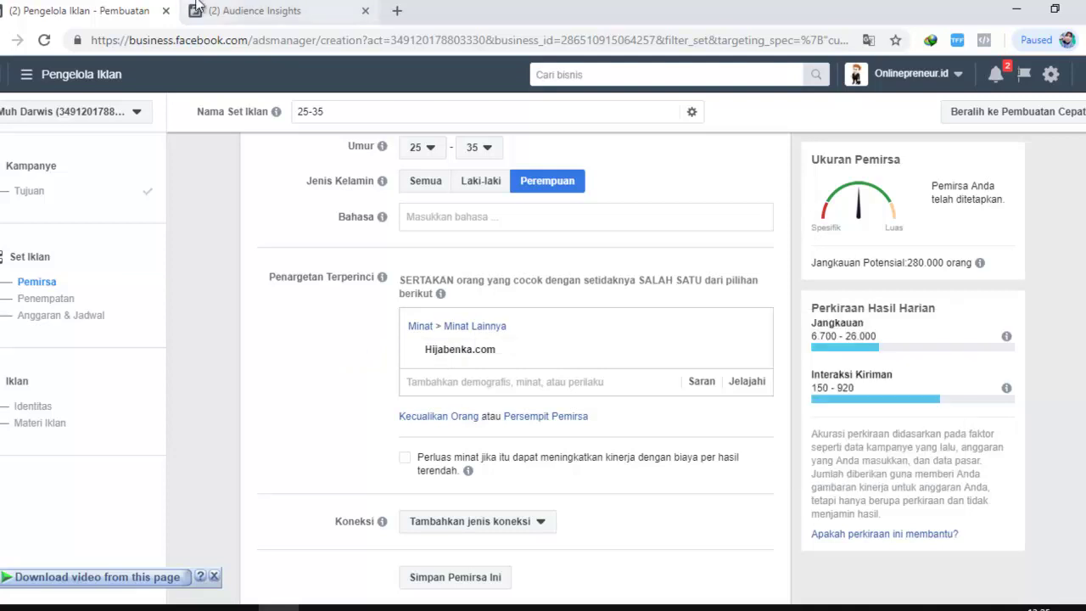
{"action": "scroll", "coordinate": [378, 336], "scroll_direction": "down", "scroll_amount": 1}
{"action": "scroll", "coordinate": [399, 317], "scroll_direction": "up", "scroll_amount": 2}
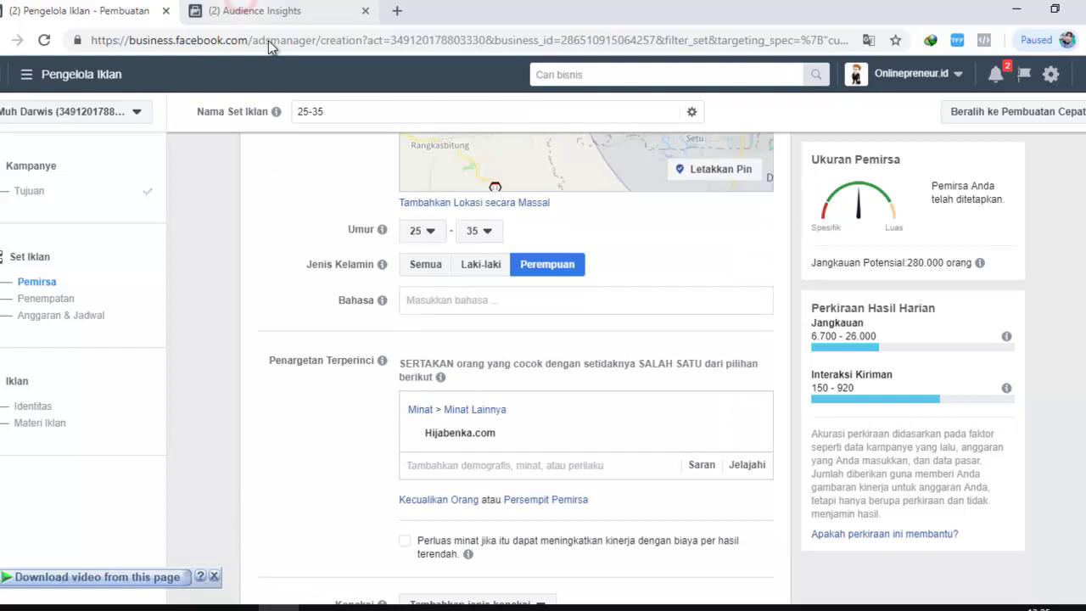
{"action": "left_click", "coordinate": [259, 19]}
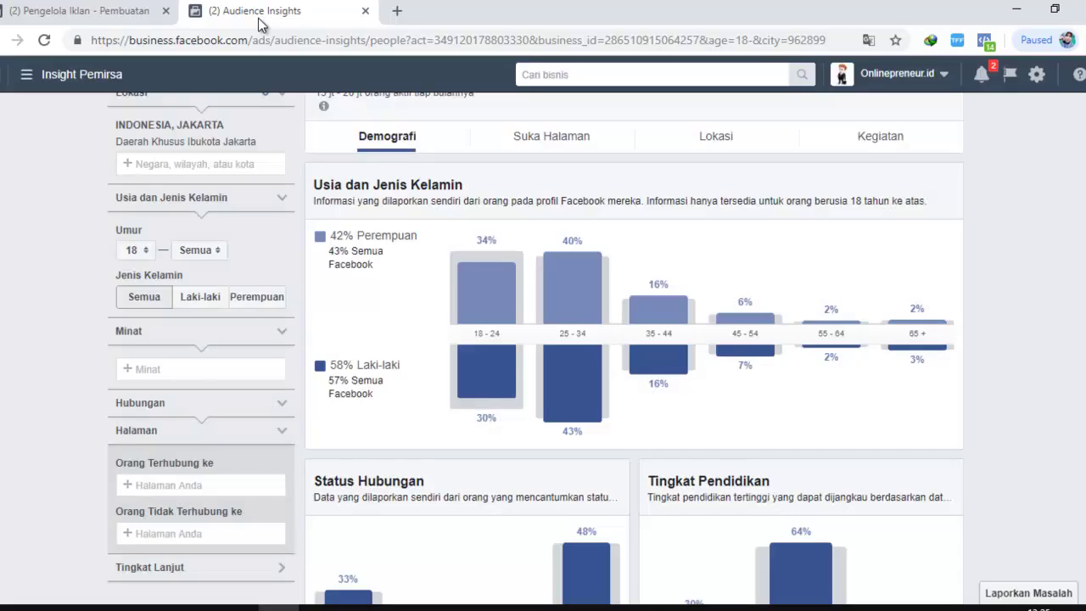
{"action": "left_click", "coordinate": [206, 370]}
{"action": "type", "text": "hijabenka"}
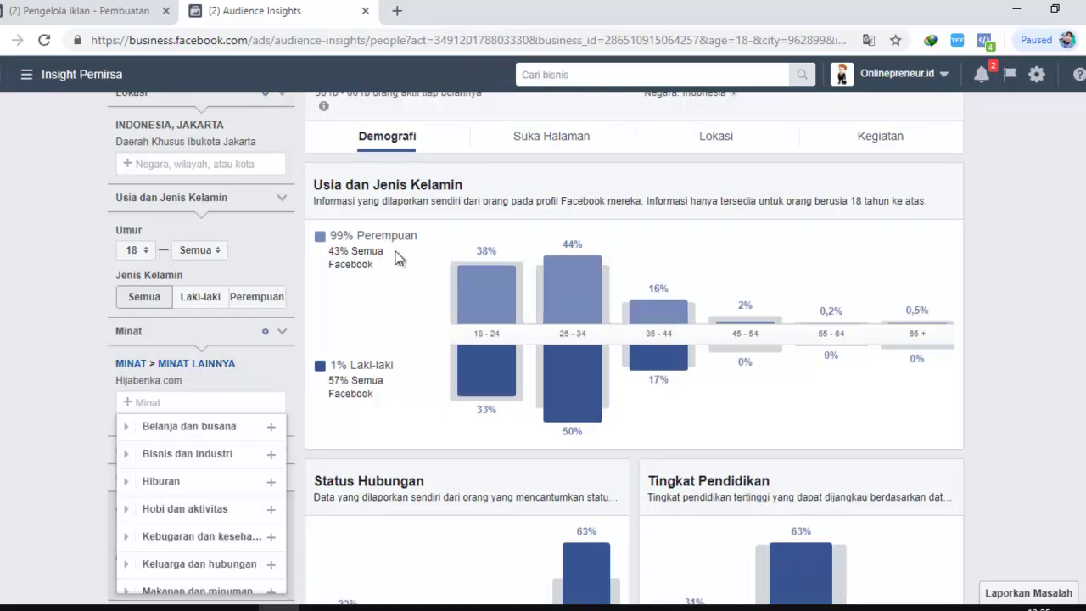
{"action": "left_click", "coordinate": [391, 252]}
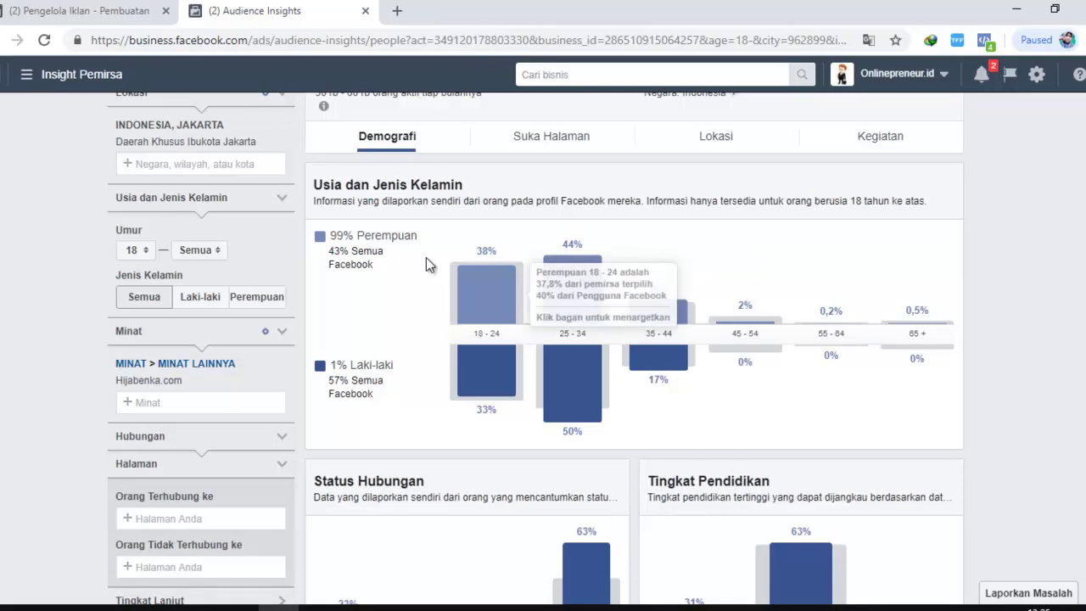
Compare the age and gender chart in Audience Insights with the ad set's age, gender and interest settings in Ads Manager.
{"action": "mouse_move", "coordinate": [646, 318]}
{"action": "mouse_move", "coordinate": [597, 339]}
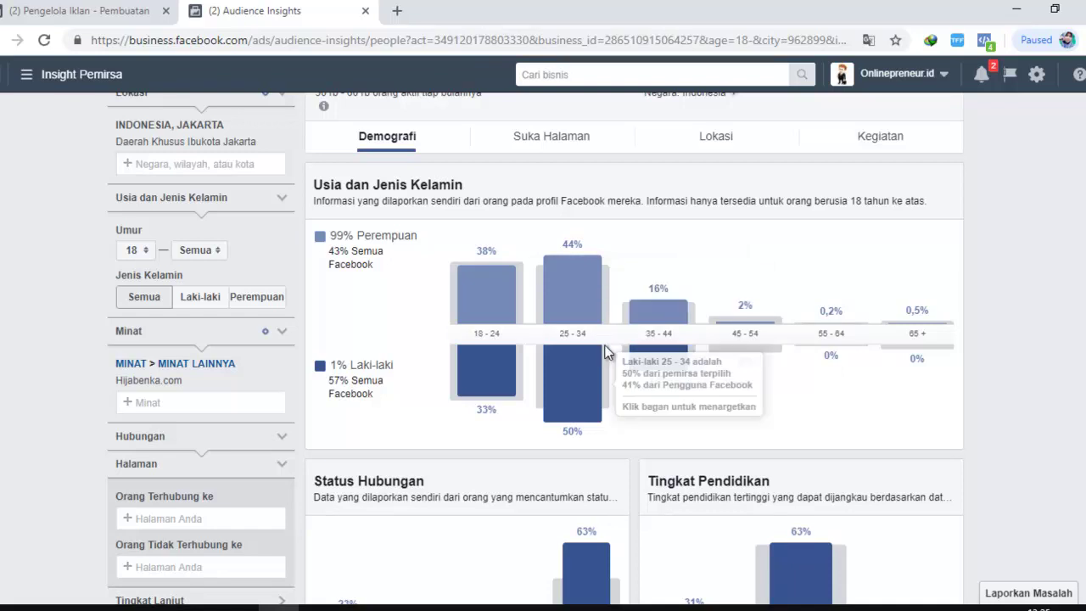
{"action": "left_click", "coordinate": [13, 9]}
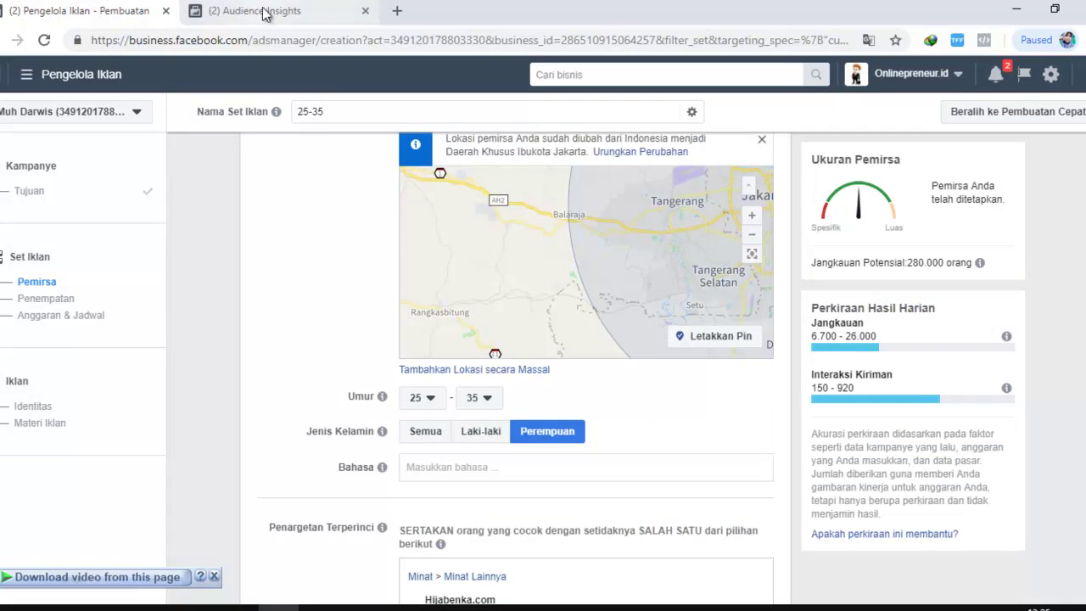
{"action": "scroll", "coordinate": [377, 246], "scroll_direction": "down", "scroll_amount": 2}
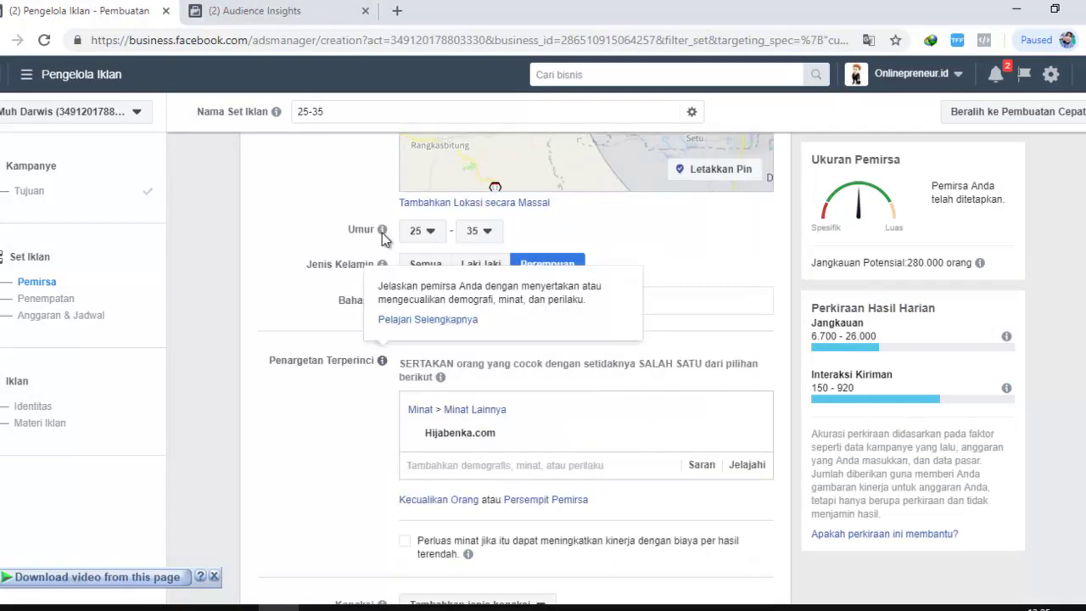
{"action": "left_click", "coordinate": [242, 9]}
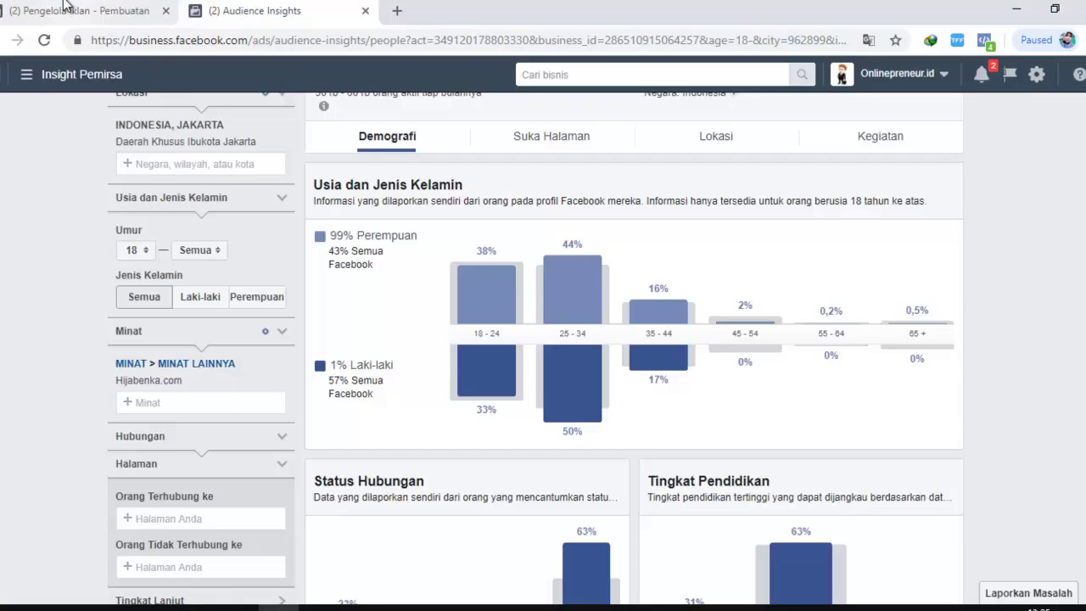
{"action": "left_click", "coordinate": [65, 7]}
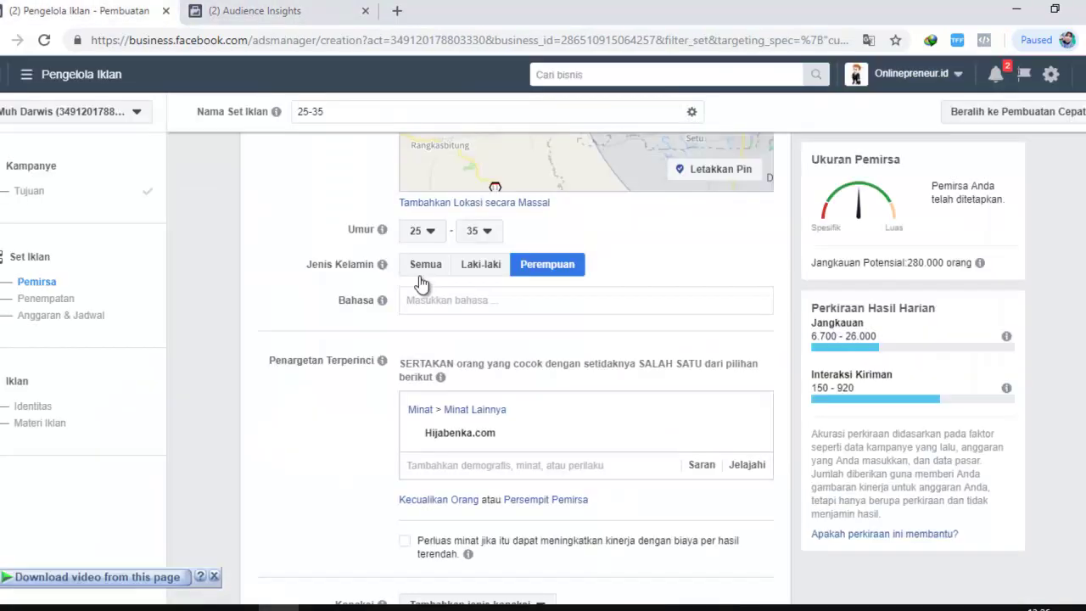
{"action": "left_click", "coordinate": [545, 267]}
{"action": "mouse_move", "coordinate": [485, 434]}
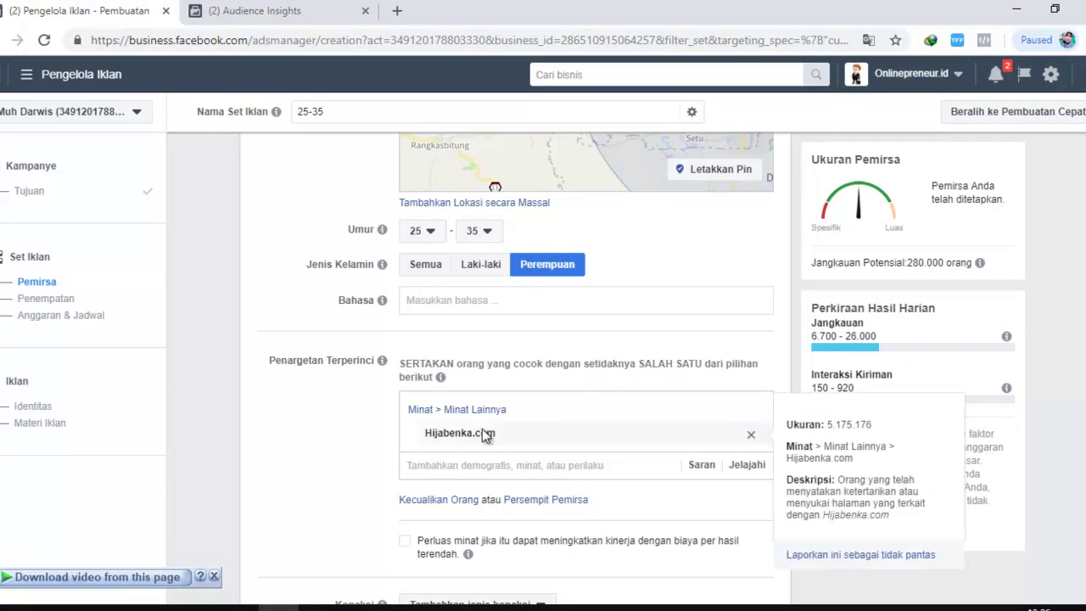
Replace the Daerah Khusus Ibukota Jakarta location of the ad set with the country Indonesia.
{"action": "scroll", "coordinate": [766, 425], "scroll_direction": "down", "scroll_amount": 2}
{"action": "scroll", "coordinate": [766, 425], "scroll_direction": "up", "scroll_amount": 6}
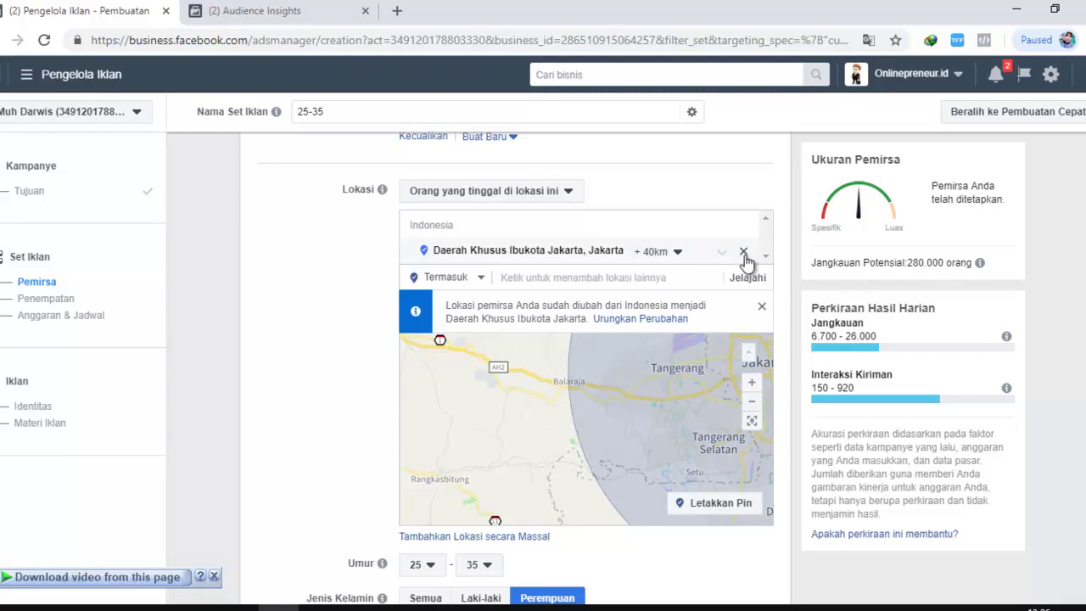
{"action": "left_click", "coordinate": [597, 319]}
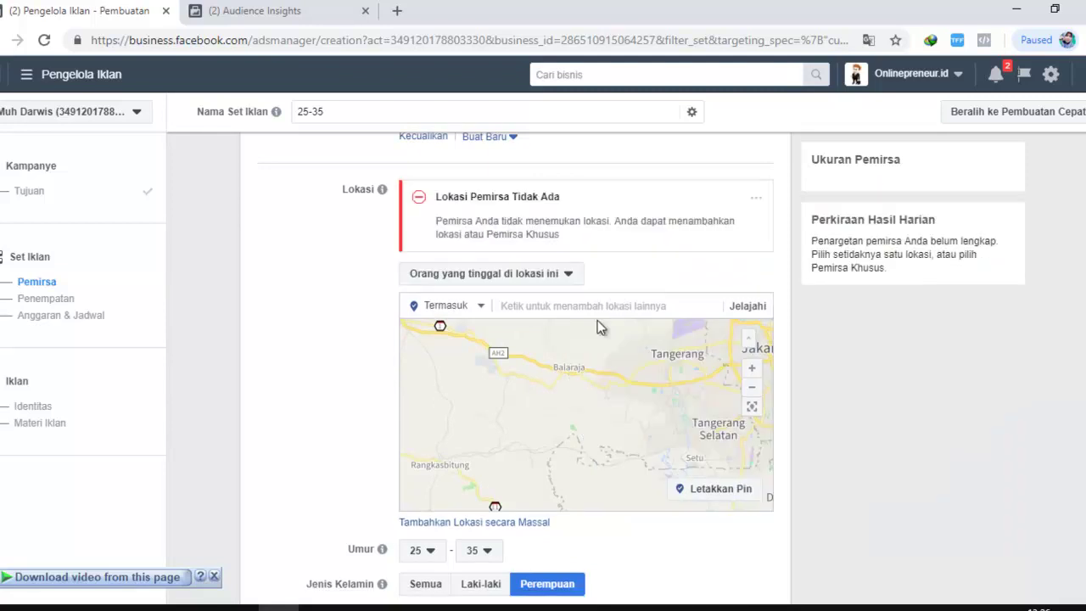
{"action": "left_click", "coordinate": [593, 308]}
{"action": "type", "text": "ind"}
{"action": "type", "text": "oens"}
{"action": "key", "text": "BackSpace"}
{"action": "key", "text": "BackSpace"}
{"action": "key", "text": "BackSpace"}
{"action": "type", "text": "nesia"}
{"action": "left_click", "coordinate": [550, 335]}
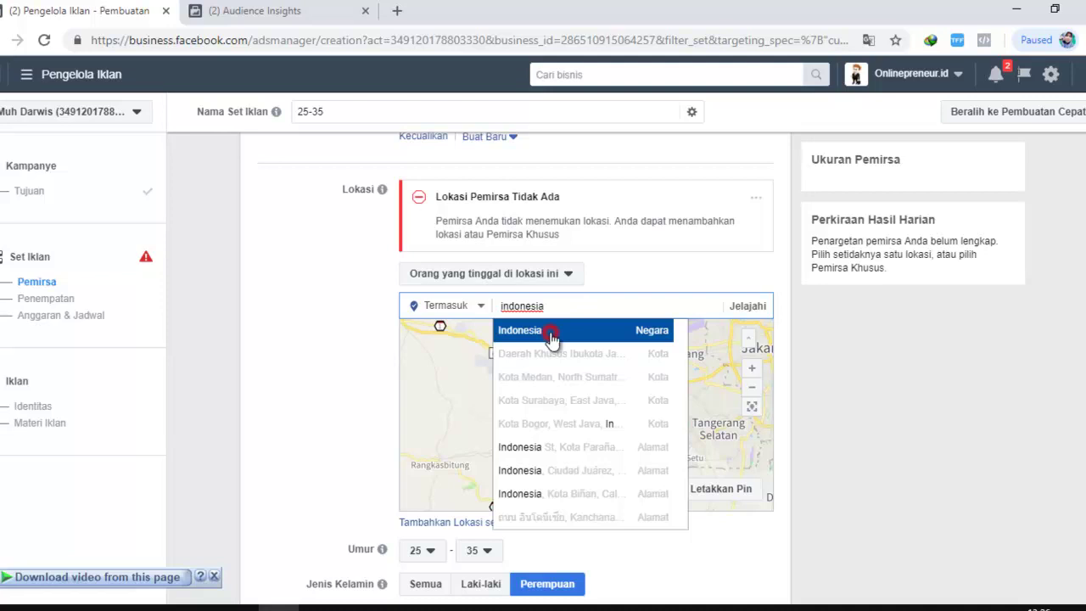
{"action": "left_click", "coordinate": [339, 282]}
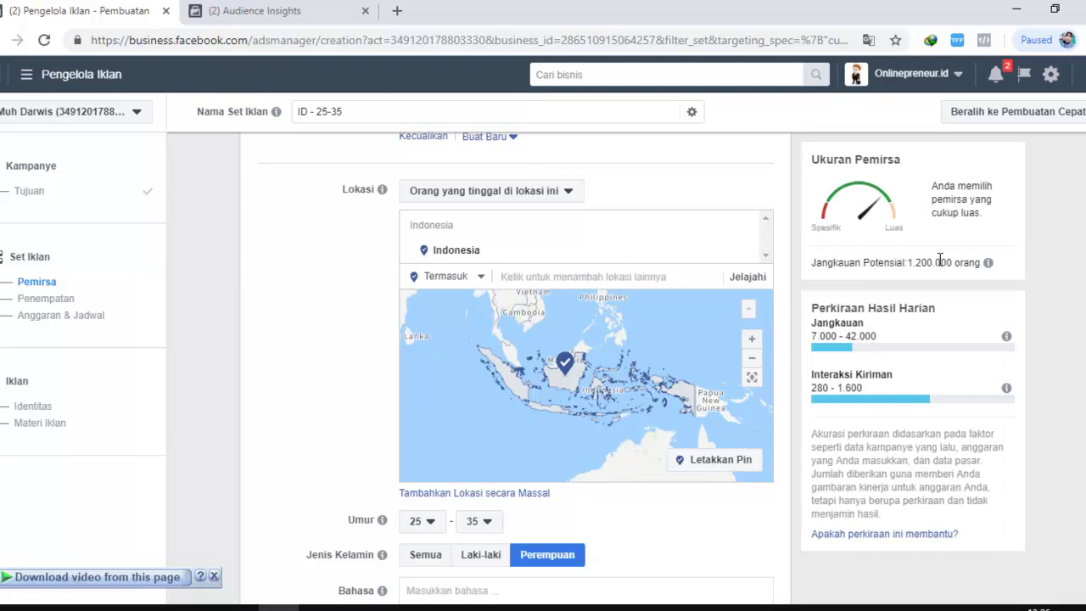
Review the ad set's location, age, gender and detailed targeting, including the information on expanding interests.
{"action": "scroll", "coordinate": [273, 303], "scroll_direction": "down", "scroll_amount": 4}
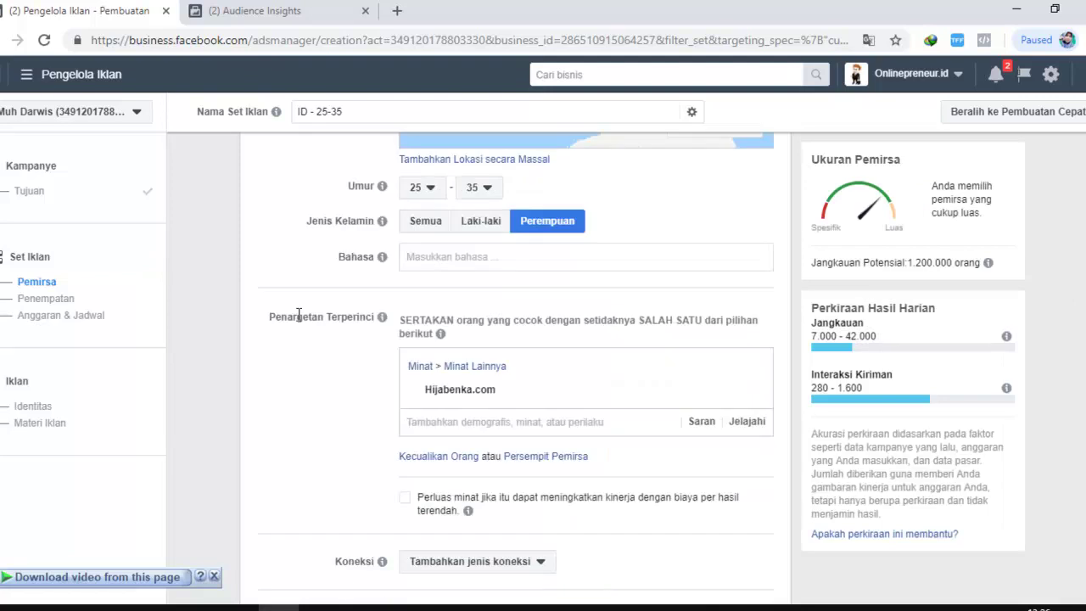
{"action": "scroll", "coordinate": [298, 315], "scroll_direction": "up", "scroll_amount": 6}
{"action": "scroll", "coordinate": [299, 321], "scroll_direction": "down", "scroll_amount": 3}
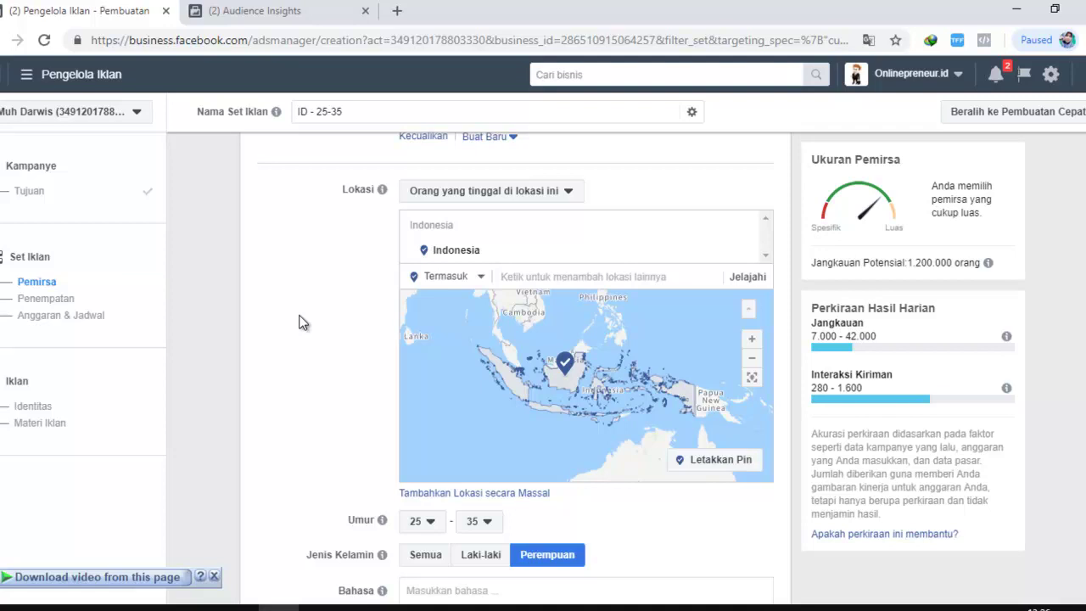
{"action": "scroll", "coordinate": [298, 322], "scroll_direction": "up", "scroll_amount": 1}
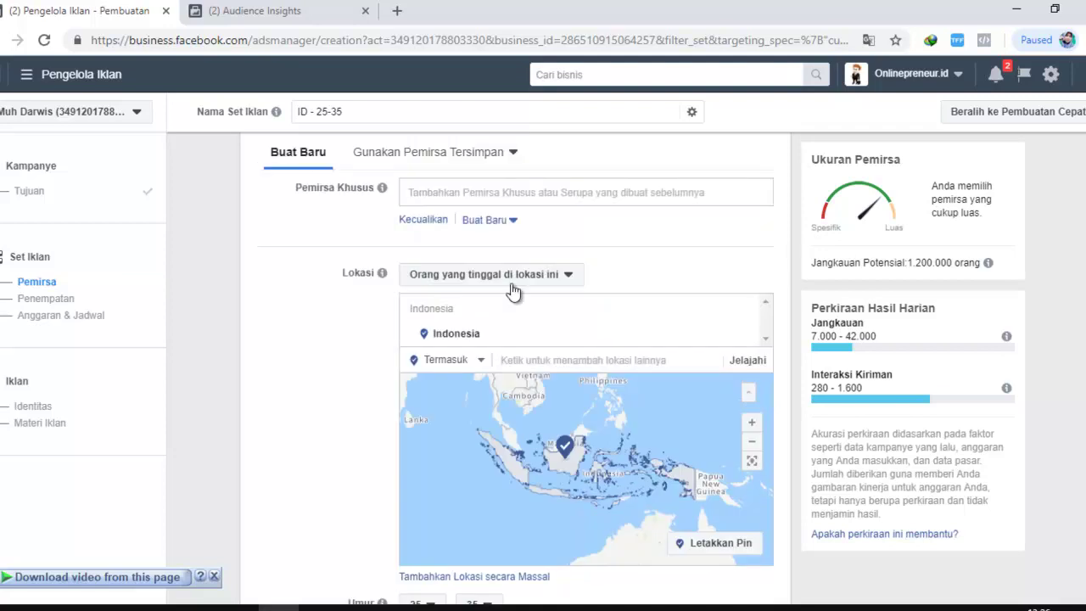
{"action": "scroll", "coordinate": [336, 318], "scroll_direction": "down", "scroll_amount": 2}
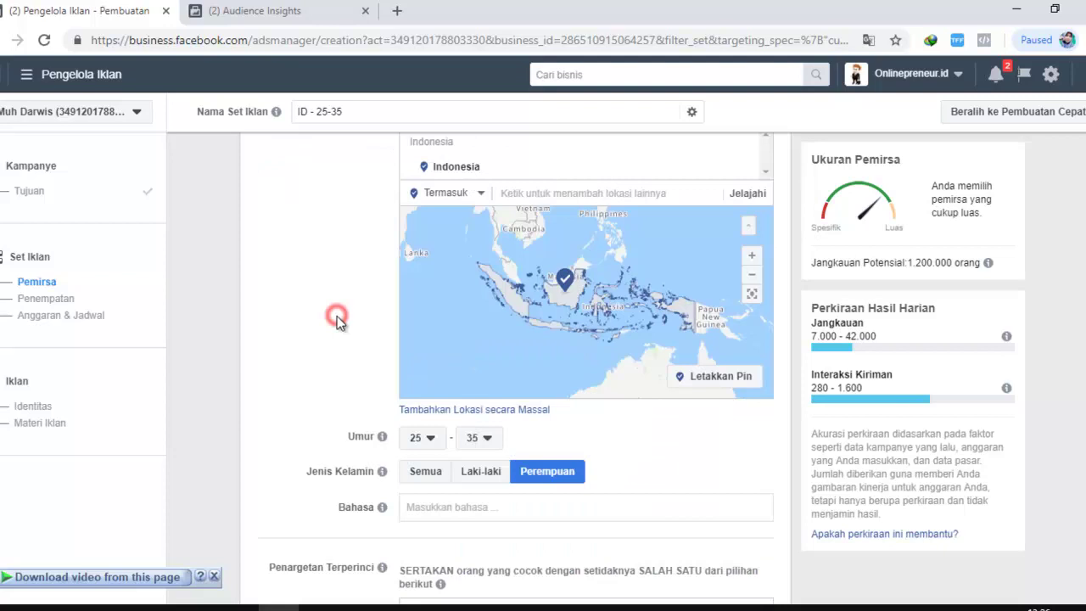
{"action": "scroll", "coordinate": [336, 319], "scroll_direction": "down", "scroll_amount": 2}
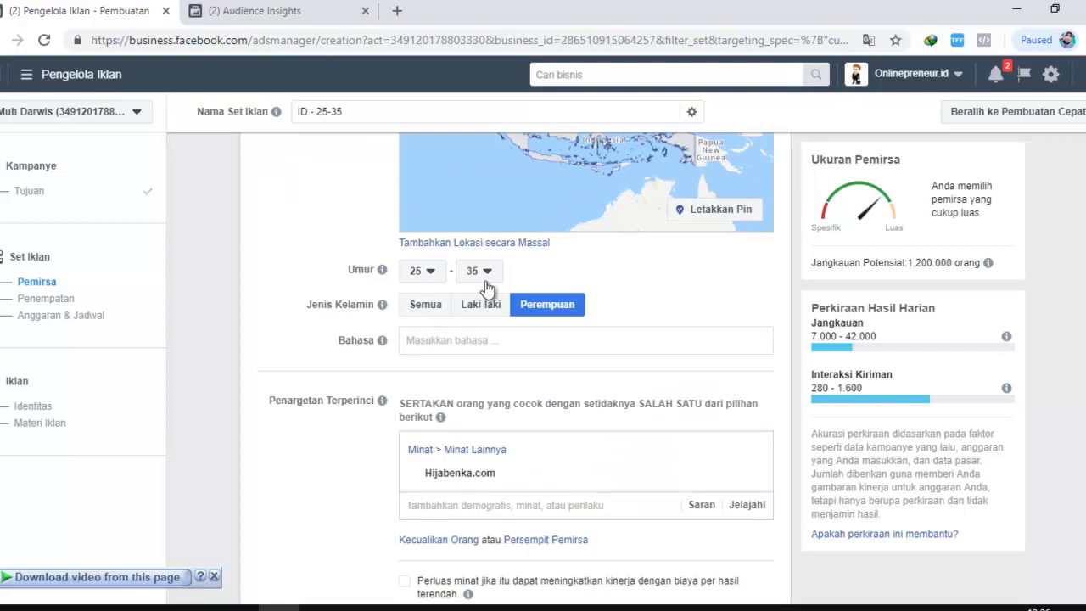
{"action": "left_click", "coordinate": [535, 313]}
{"action": "scroll", "coordinate": [517, 316], "scroll_direction": "down", "scroll_amount": 2}
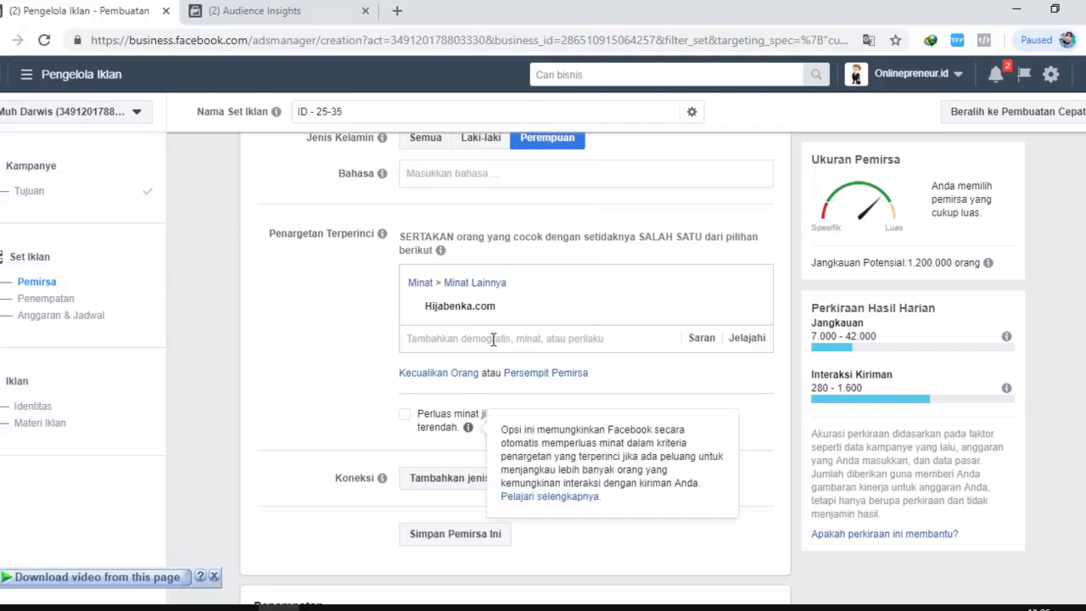
{"action": "scroll", "coordinate": [492, 339], "scroll_direction": "up", "scroll_amount": 1}
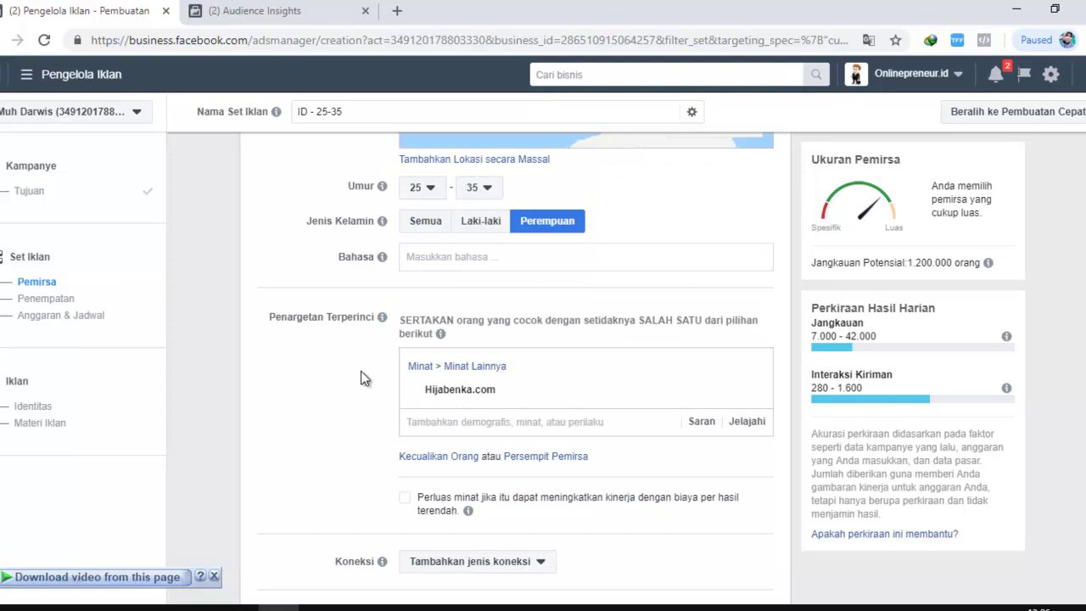
{"action": "scroll", "coordinate": [360, 377], "scroll_direction": "down", "scroll_amount": 1}
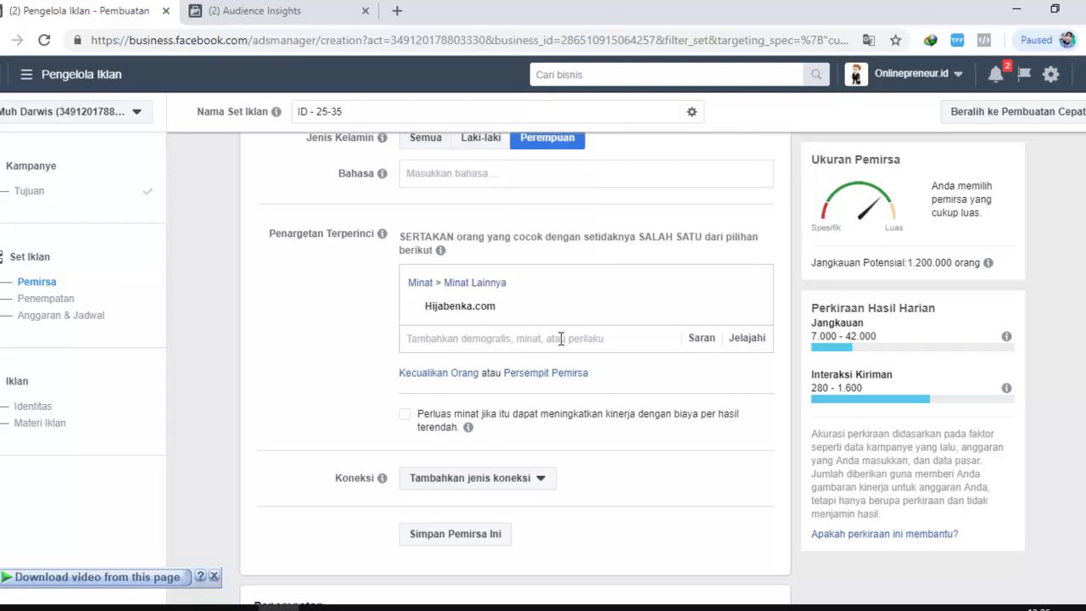
Narrow the audience of the ad set to people whose relationship status is Menikah.
{"action": "scroll", "coordinate": [561, 339], "scroll_direction": "down", "scroll_amount": 1}
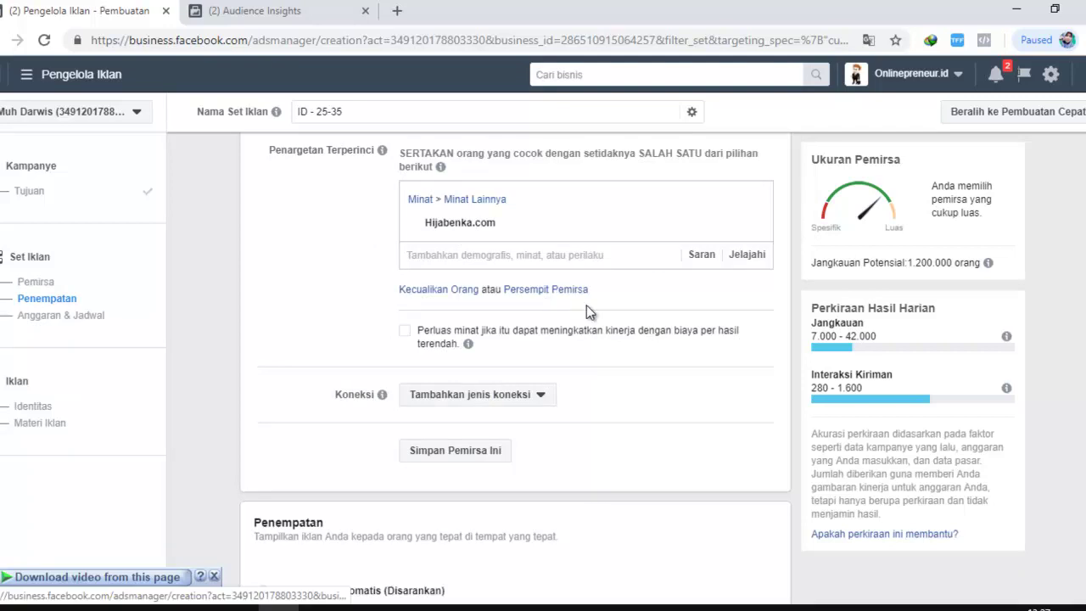
{"action": "left_click", "coordinate": [559, 291]}
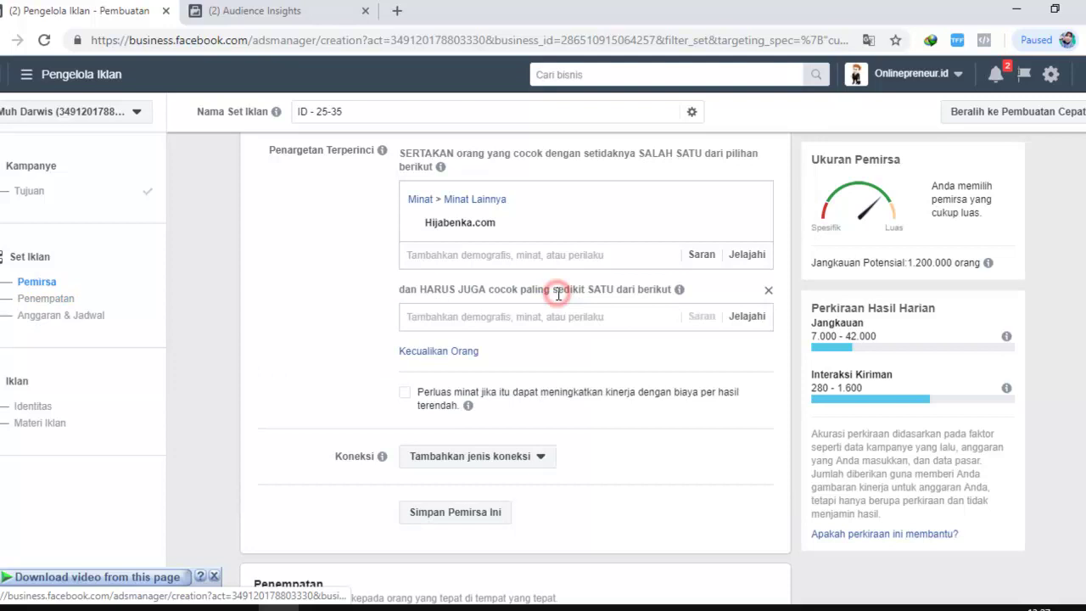
{"action": "left_click", "coordinate": [544, 315]}
{"action": "type", "text": "m"}
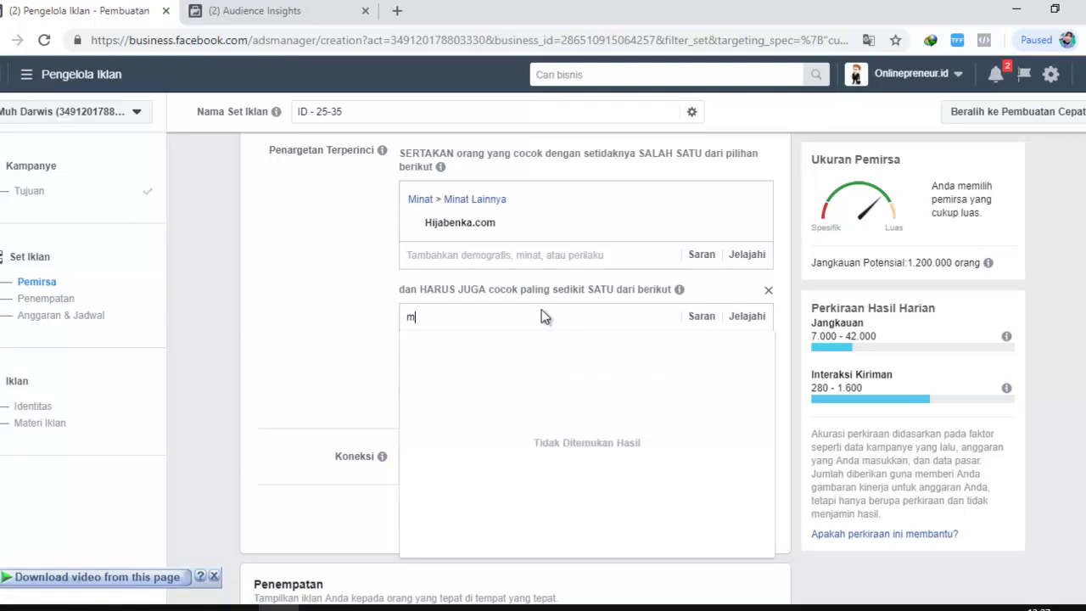
{"action": "type", "text": "enikah"}
{"action": "left_click", "coordinate": [434, 348]}
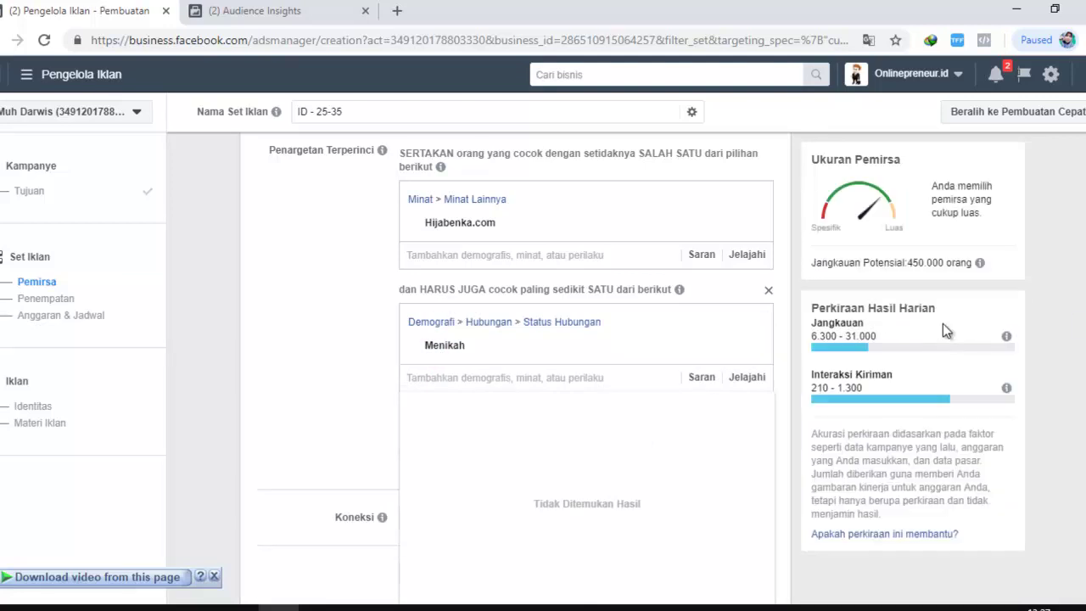
{"action": "left_click", "coordinate": [920, 280]}
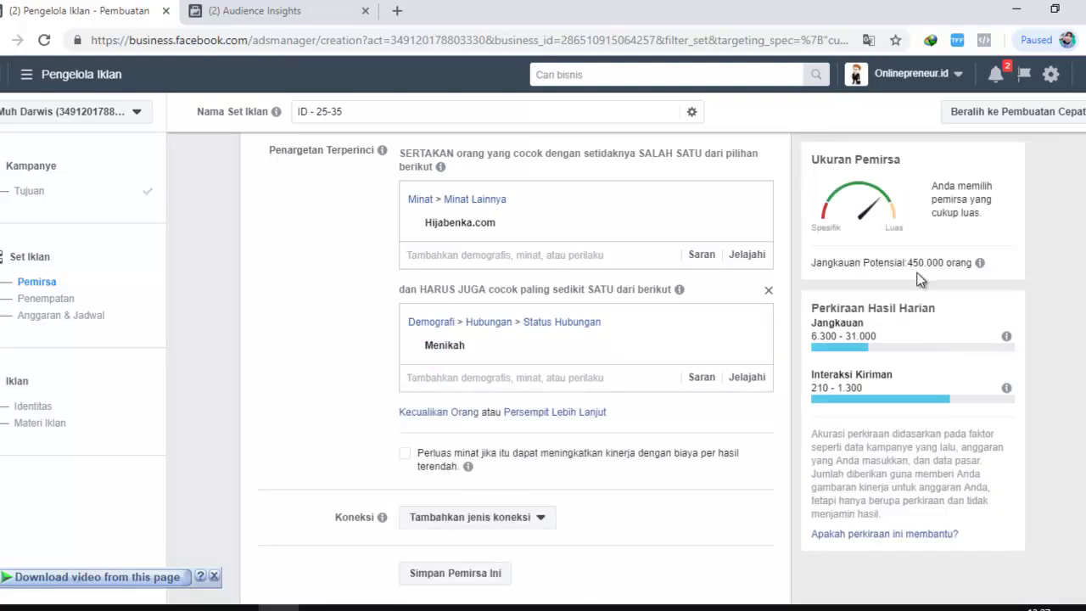
Examine the Hijabenka.com interest and the Menikah condition in the detailed targeting, including their descriptions, the inclusion tip and the potential reach.
{"action": "mouse_move", "coordinate": [422, 223]}
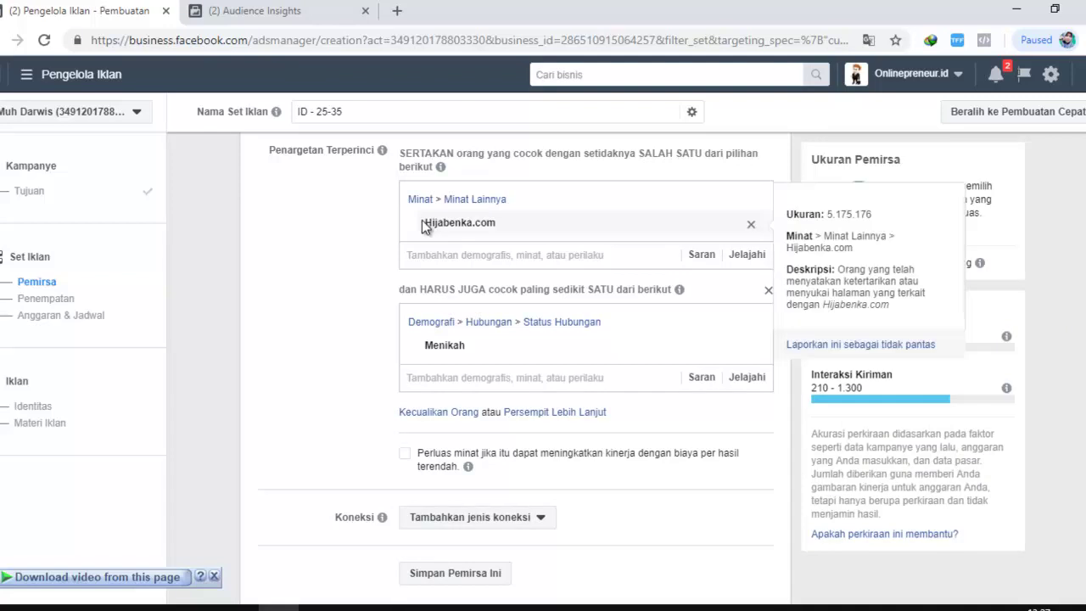
{"action": "left_click", "coordinate": [336, 316]}
{"action": "scroll", "coordinate": [528, 304], "scroll_direction": "up", "scroll_amount": 1}
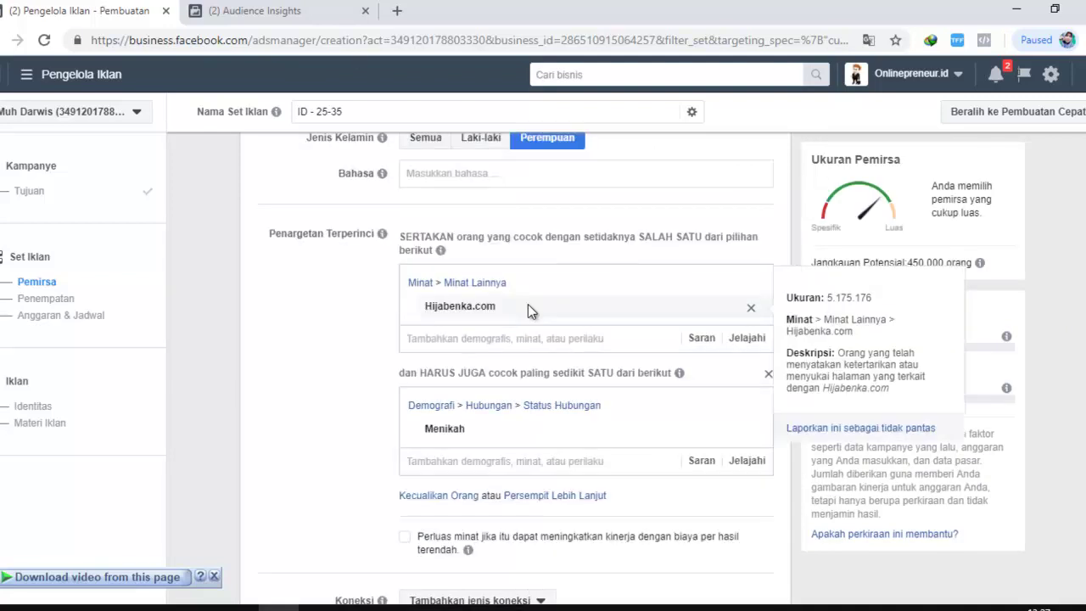
{"action": "scroll", "coordinate": [528, 304], "scroll_direction": "down", "scroll_amount": 1}
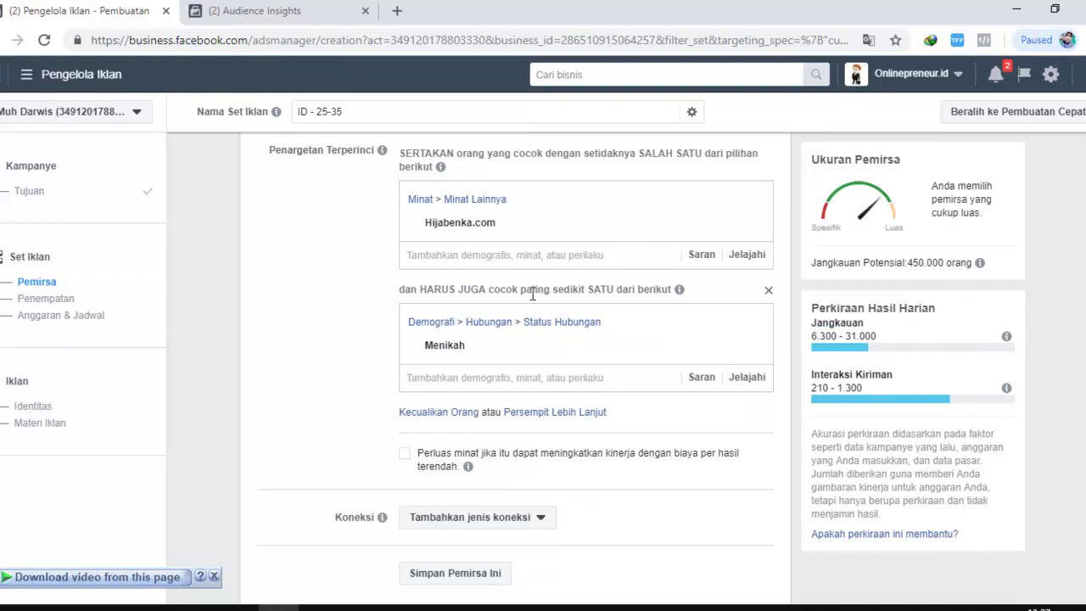
{"action": "scroll", "coordinate": [533, 294], "scroll_direction": "up", "scroll_amount": 1}
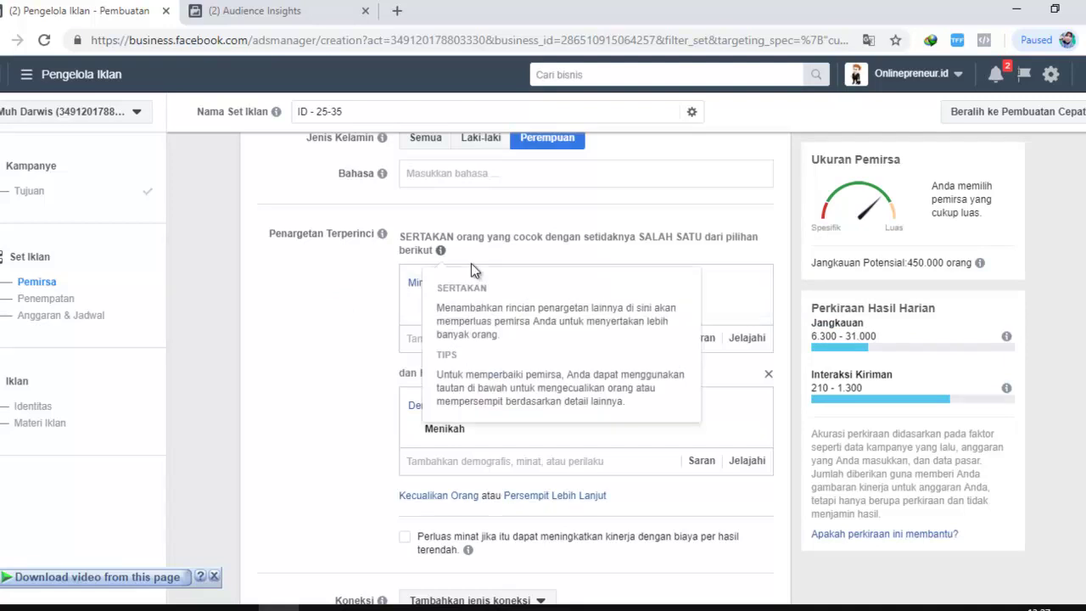
{"action": "mouse_move", "coordinate": [489, 299]}
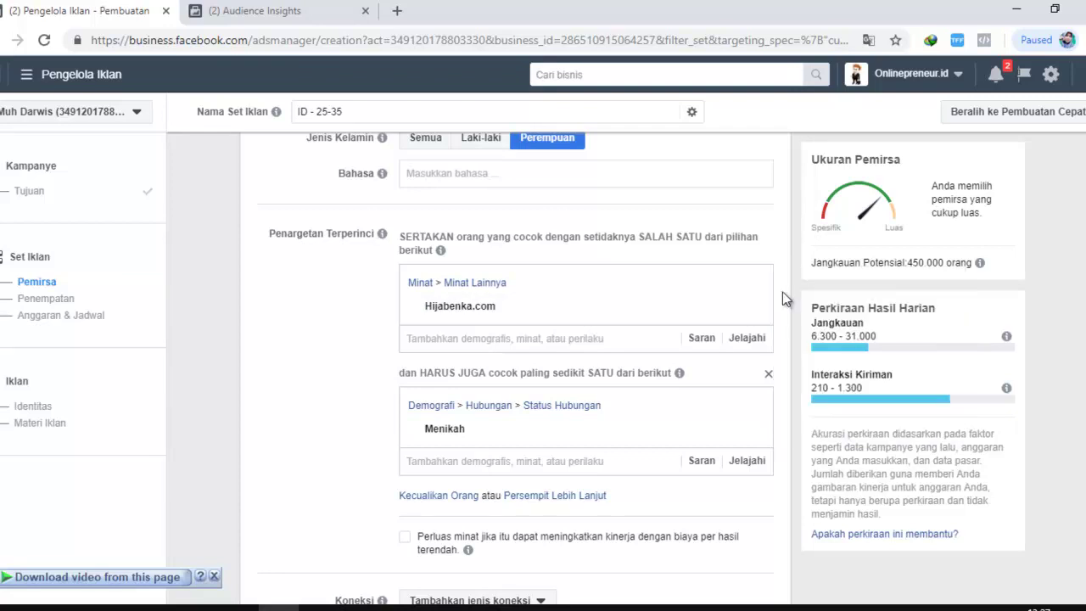
{"action": "mouse_move", "coordinate": [456, 437]}
{"action": "mouse_move", "coordinate": [971, 270]}
{"action": "scroll", "coordinate": [442, 340], "scroll_direction": "down", "scroll_amount": 1}
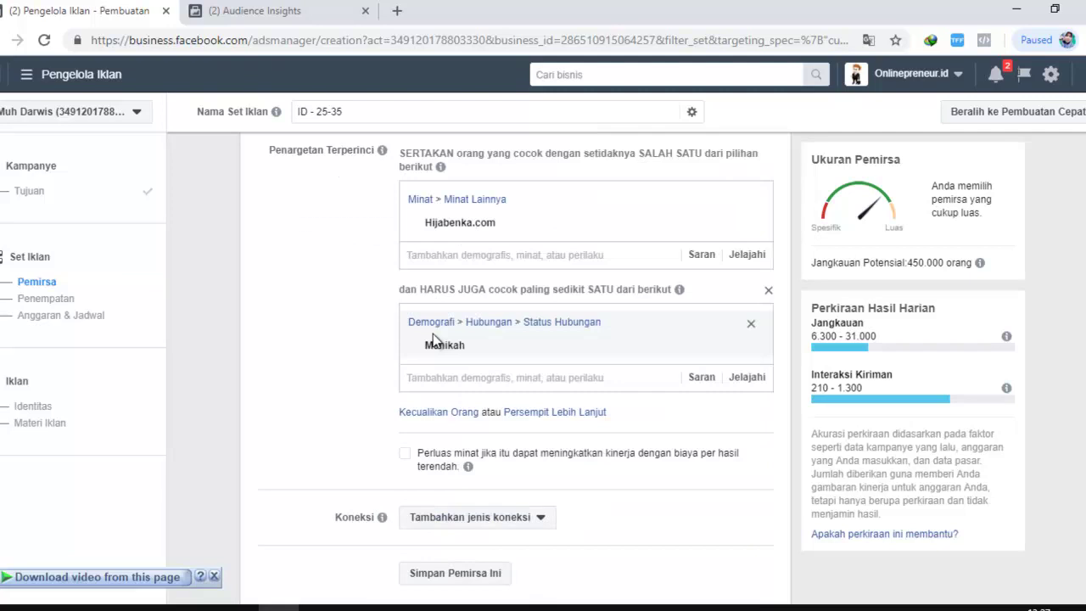
{"action": "mouse_move", "coordinate": [447, 341]}
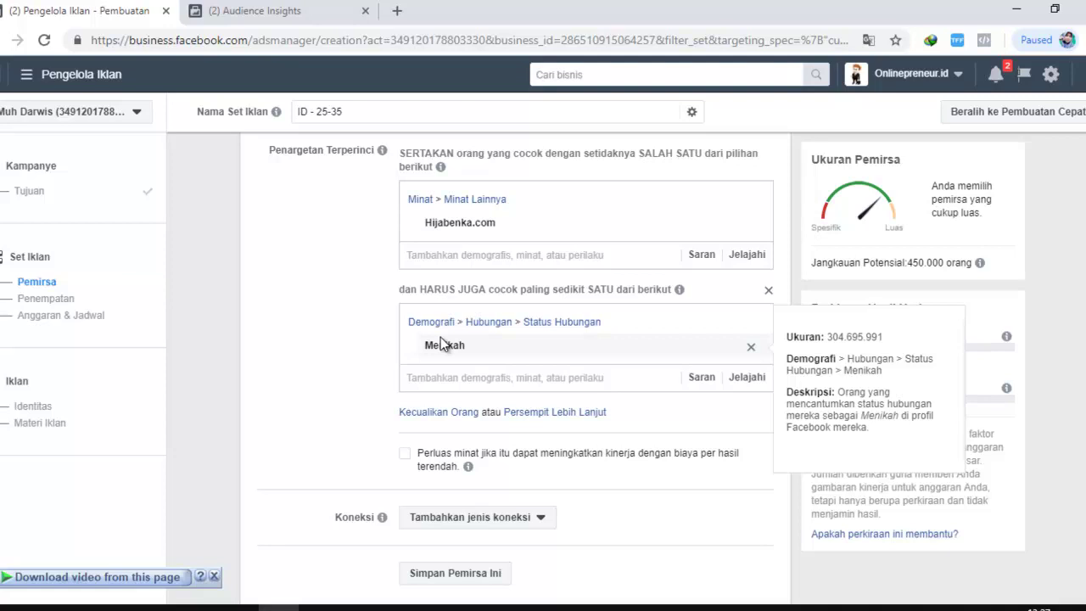
Review the audience's location, age range and gender together with the Menikah relationship condition.
{"action": "scroll", "coordinate": [278, 345], "scroll_direction": "up", "scroll_amount": 2}
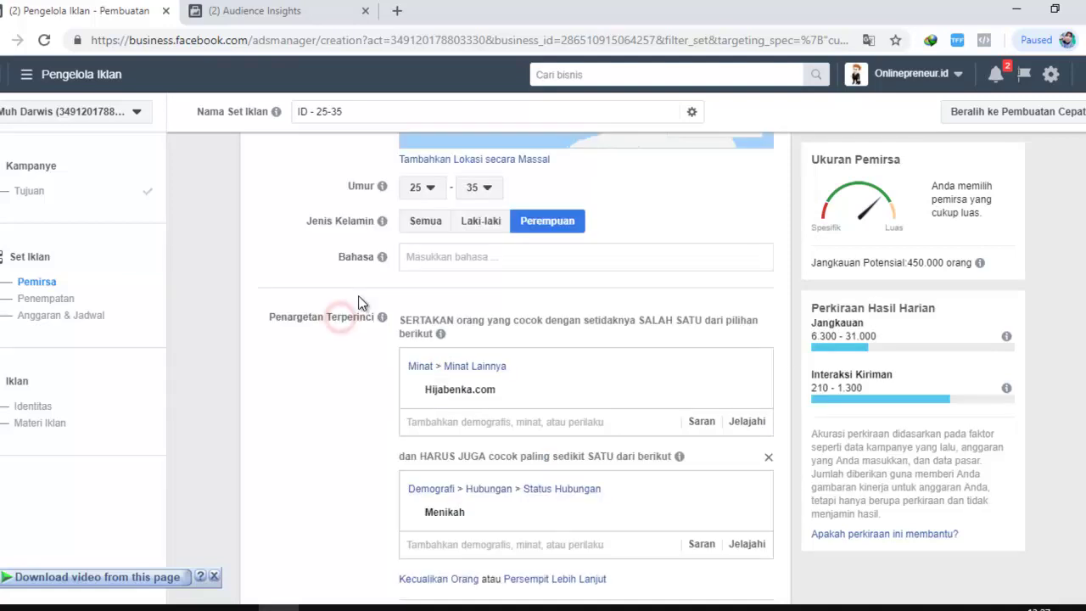
{"action": "scroll", "coordinate": [360, 303], "scroll_direction": "up", "scroll_amount": 1}
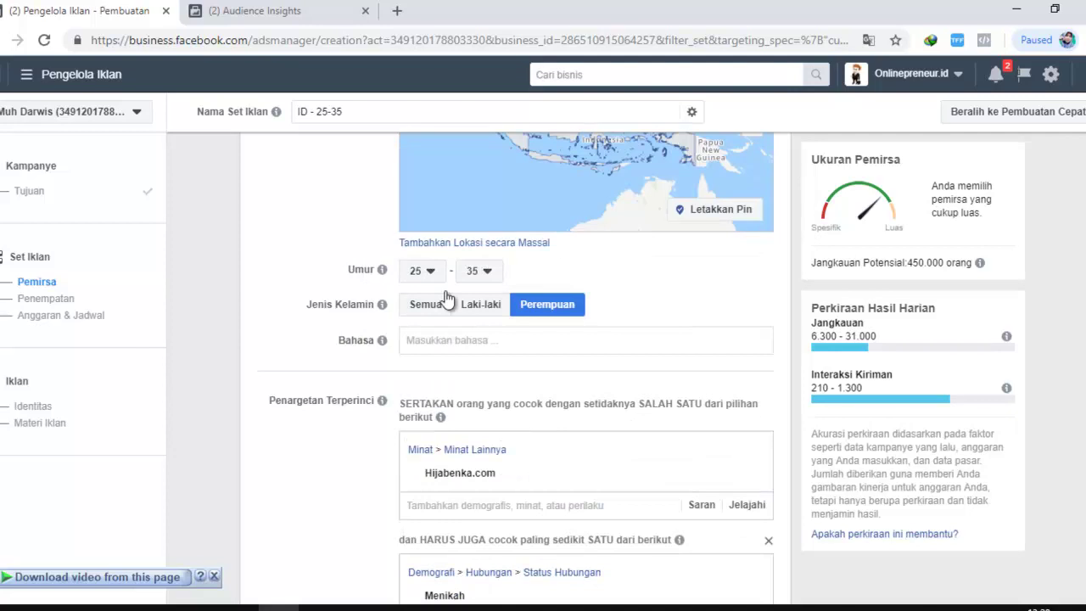
{"action": "scroll", "coordinate": [747, 409], "scroll_direction": "up", "scroll_amount": 2}
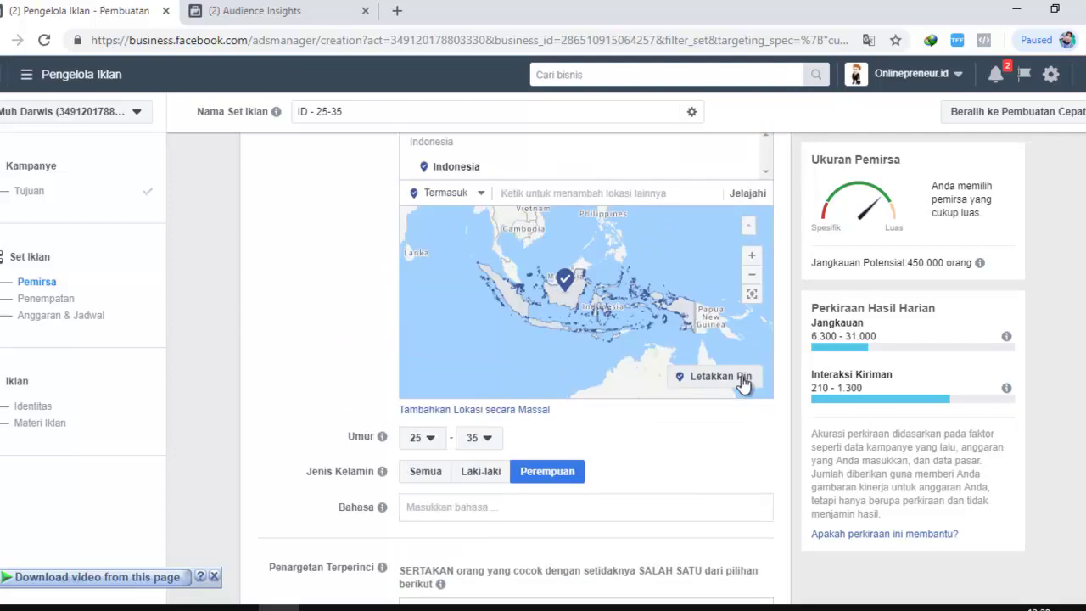
{"action": "scroll", "coordinate": [744, 384], "scroll_direction": "down", "scroll_amount": 6}
{"action": "mouse_move", "coordinate": [459, 277]}
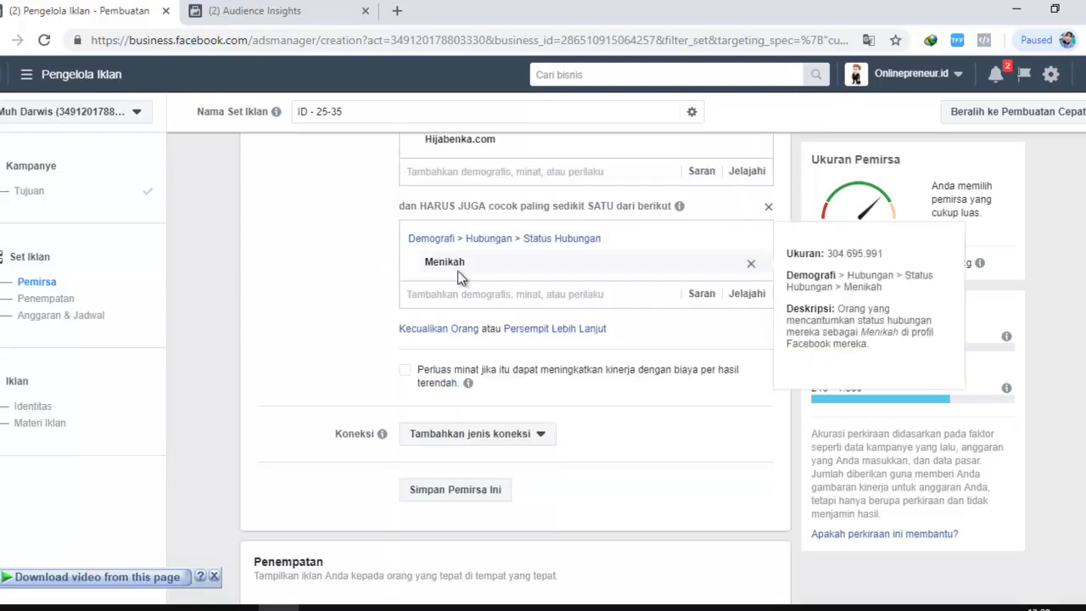
{"action": "scroll", "coordinate": [474, 446], "scroll_direction": "up", "scroll_amount": 2}
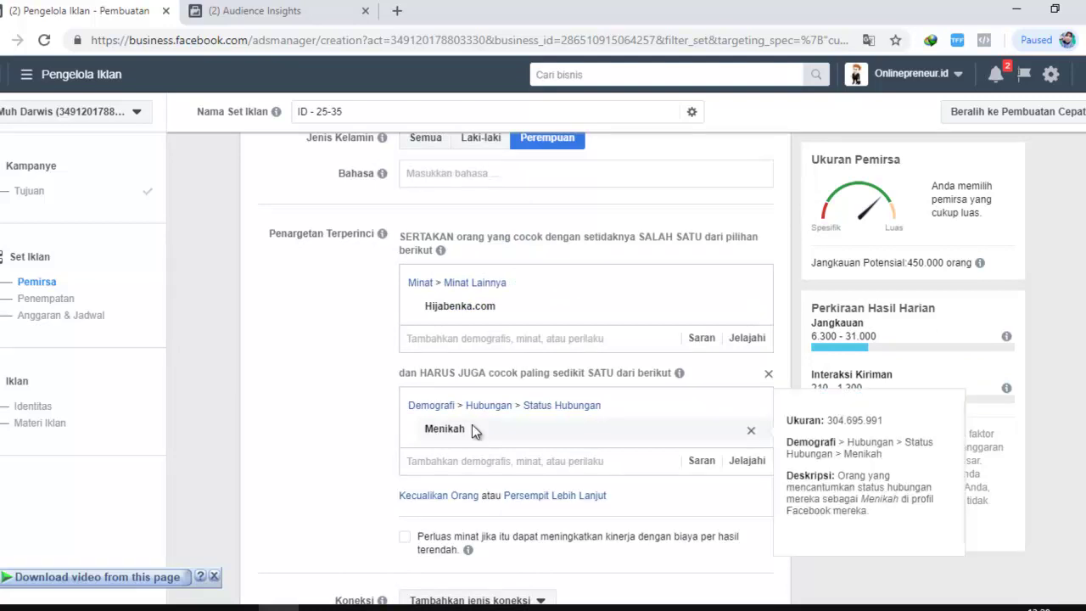
{"action": "scroll", "coordinate": [437, 405], "scroll_direction": "down", "scroll_amount": 2}
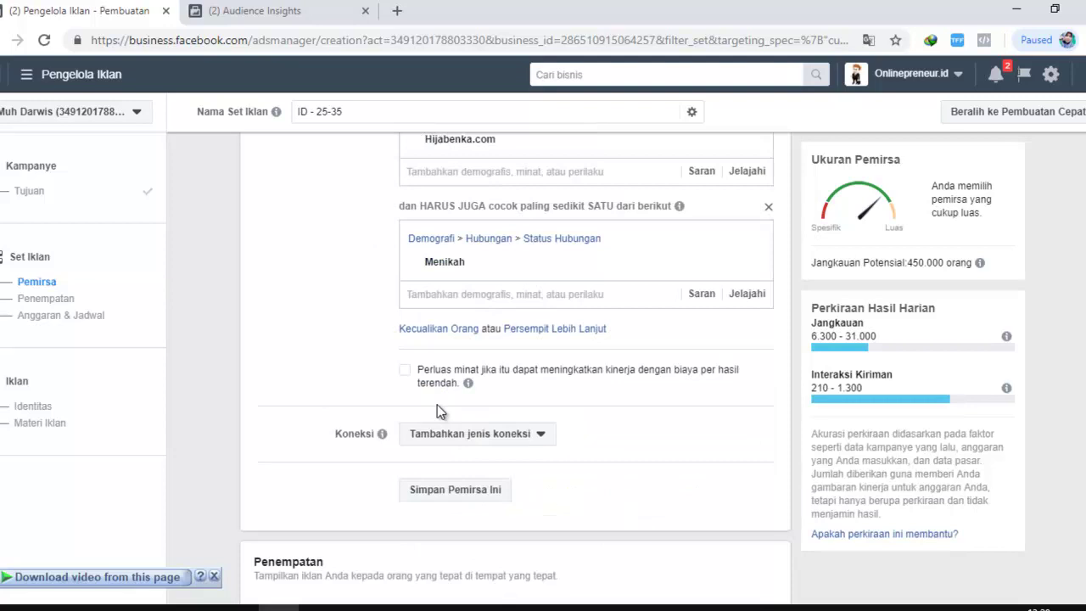
{"action": "scroll", "coordinate": [437, 405], "scroll_direction": "up", "scroll_amount": 10}
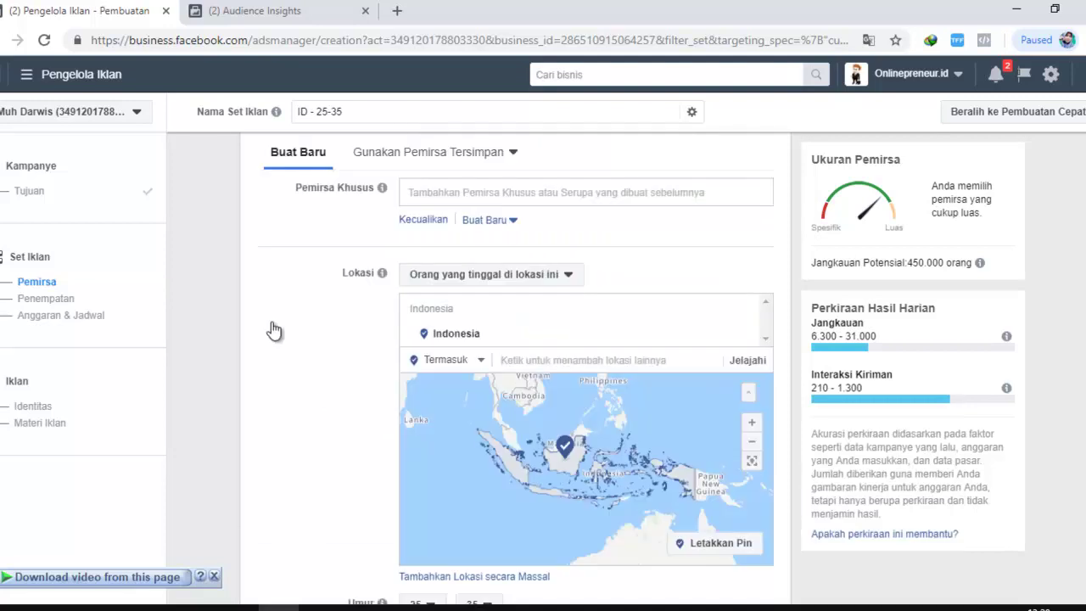
{"action": "scroll", "coordinate": [308, 368], "scroll_direction": "down", "scroll_amount": 10}
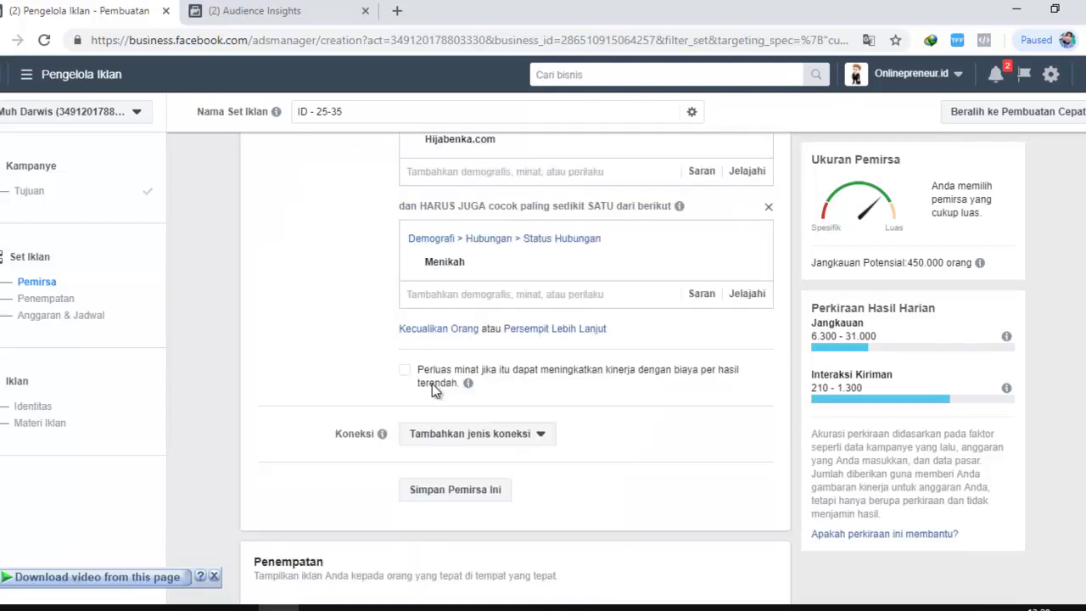
Narrow the audience further by the mobile network behaviour Akses Facebook (jenis jaringan): 4G under Perilaku > Pengguna Perangkat Seluler > Koneksi Jaringan.
{"action": "scroll", "coordinate": [475, 383], "scroll_direction": "up", "scroll_amount": 1}
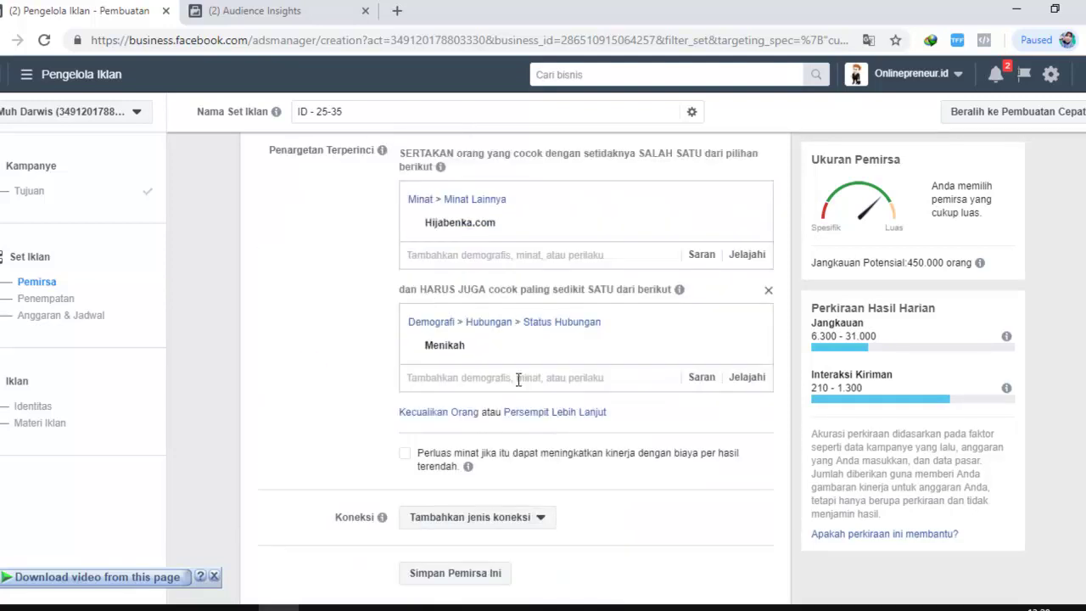
{"action": "left_click", "coordinate": [573, 413]}
{"action": "scroll", "coordinate": [662, 387], "scroll_direction": "down", "scroll_amount": 1}
{"action": "left_click", "coordinate": [749, 357]}
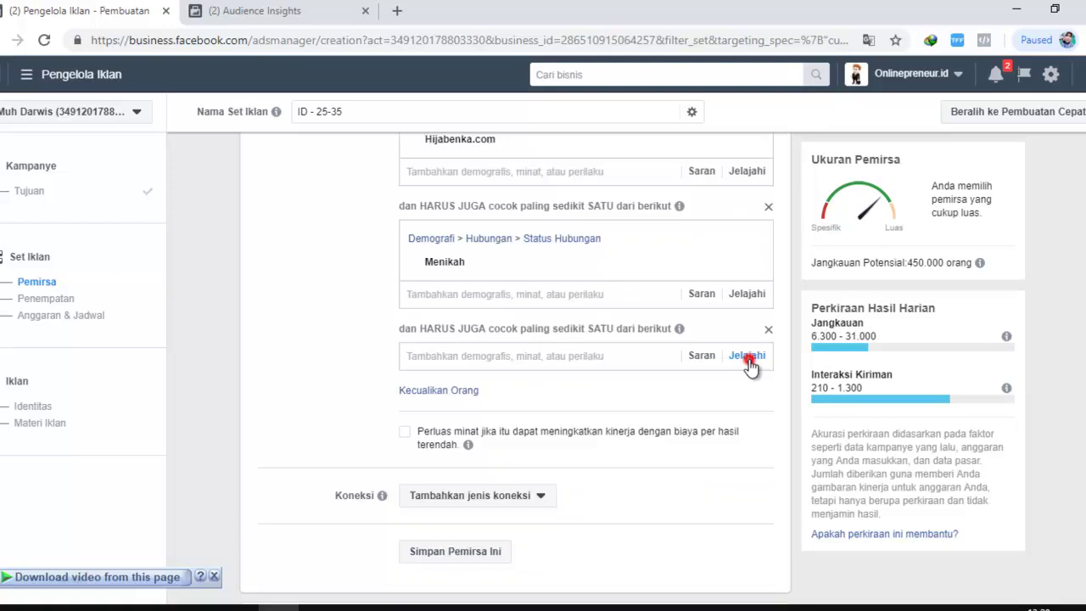
{"action": "left_click", "coordinate": [407, 385]}
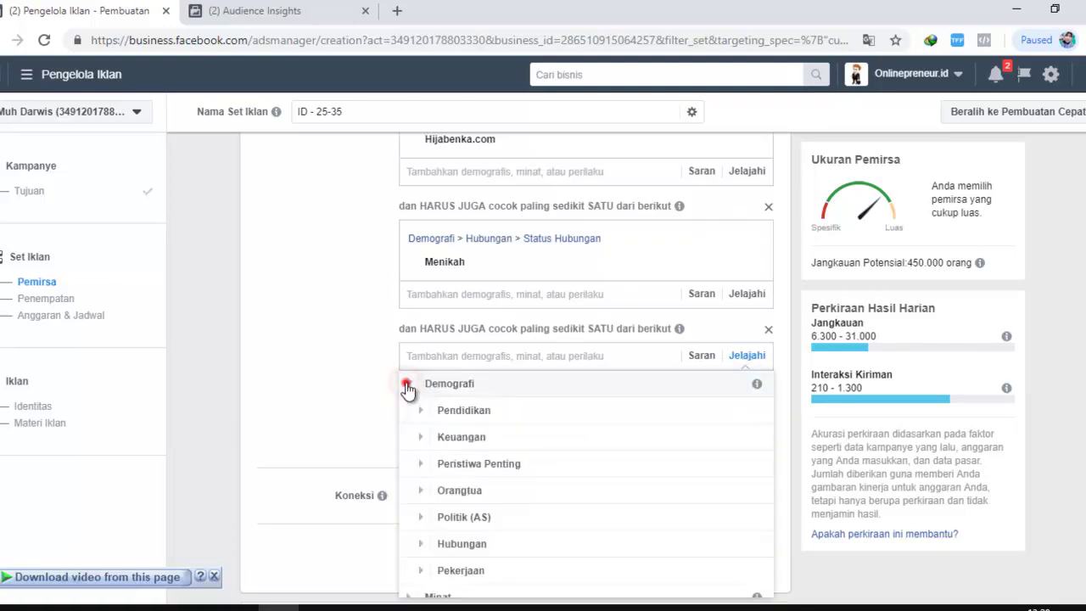
{"action": "left_click", "coordinate": [407, 384]}
{"action": "left_click", "coordinate": [406, 435]}
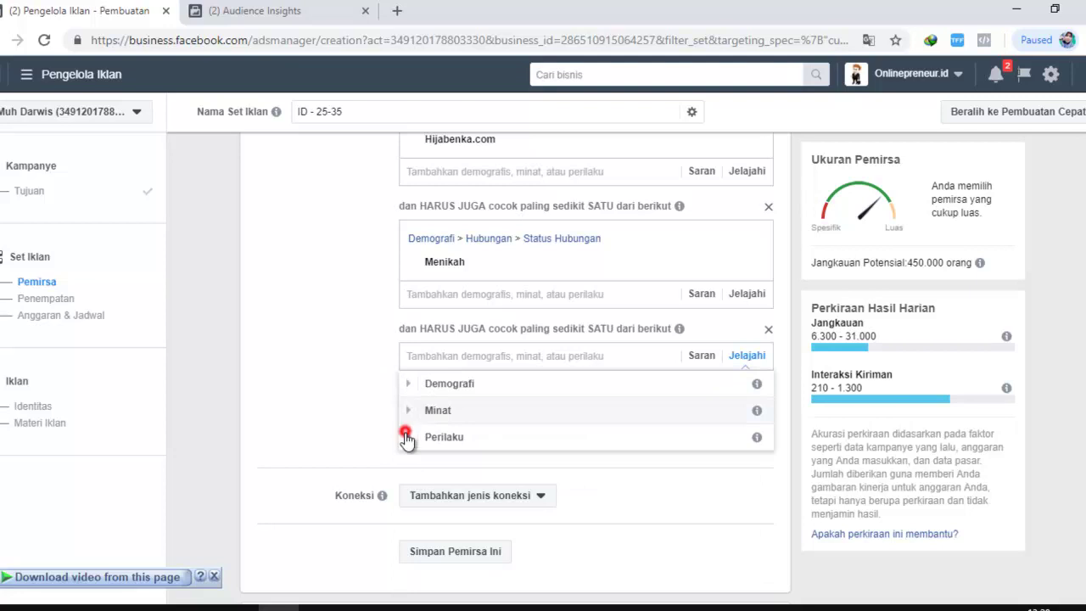
{"action": "left_click", "coordinate": [408, 439]}
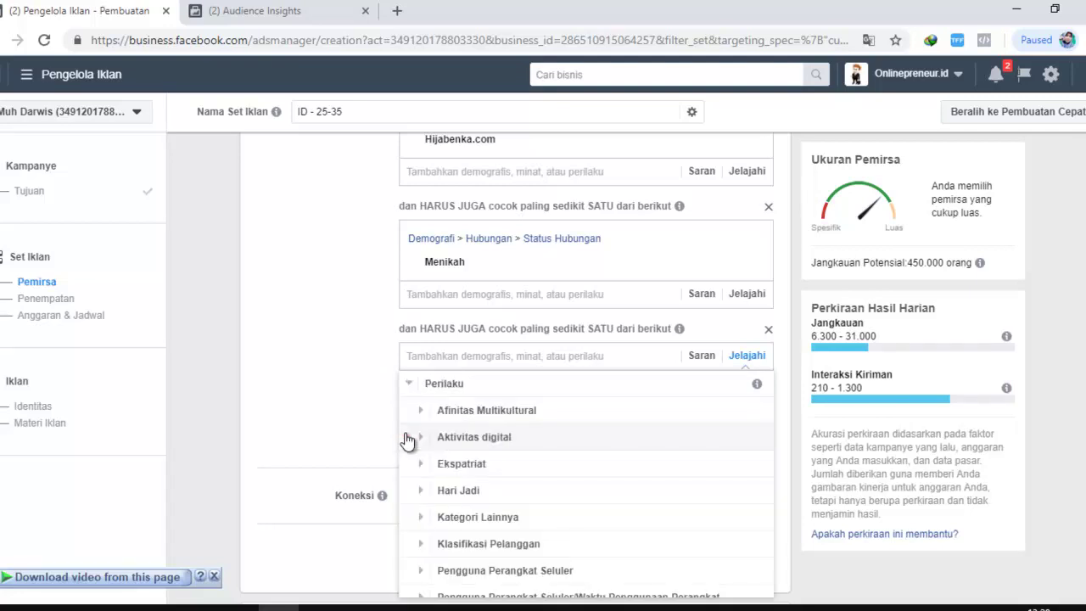
{"action": "scroll", "coordinate": [408, 442], "scroll_direction": "down", "scroll_amount": 1}
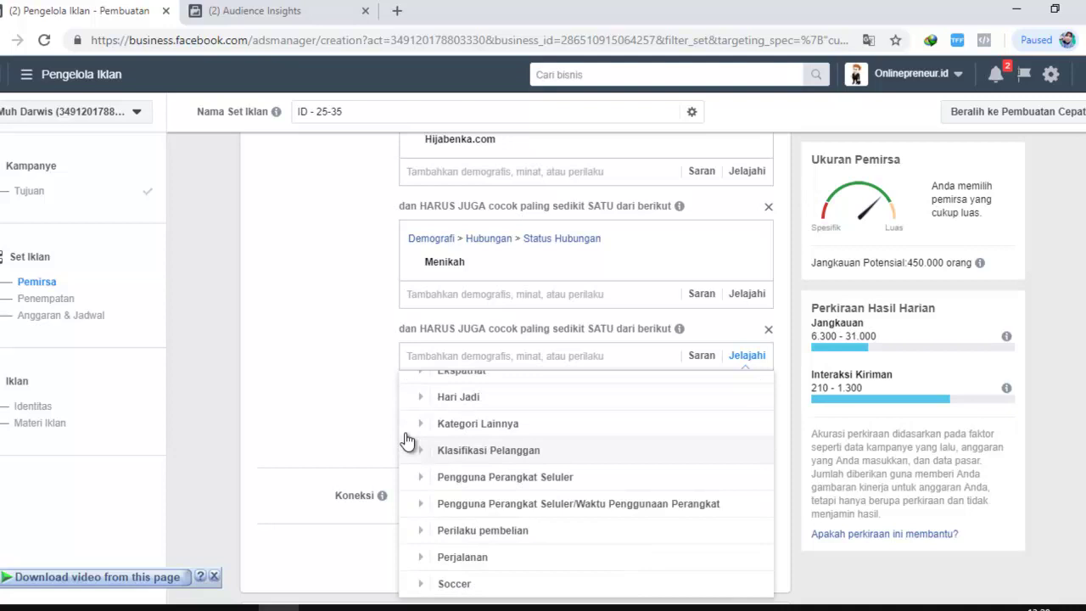
{"action": "key", "text": "Return"}
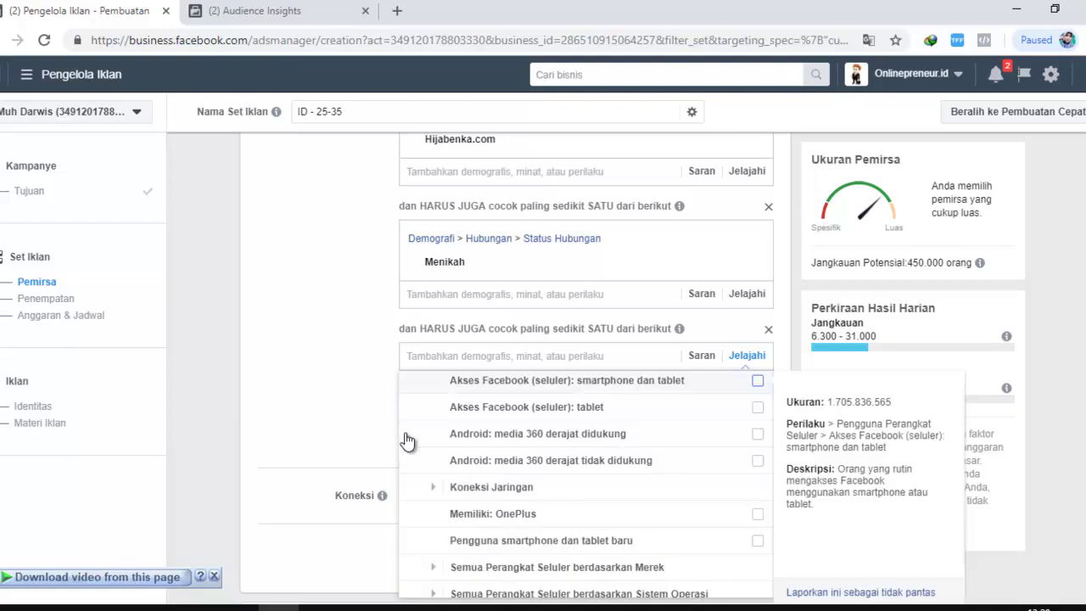
{"action": "key", "text": "Down"}
{"action": "key", "text": "Down"}
{"action": "key", "text": "Down"}
{"action": "key", "text": "Down"}
{"action": "key", "text": "Down"}
{"action": "key", "text": "Down"}
{"action": "key", "text": "Down"}
{"action": "key", "text": "Down"}
{"action": "key", "text": "Down"}
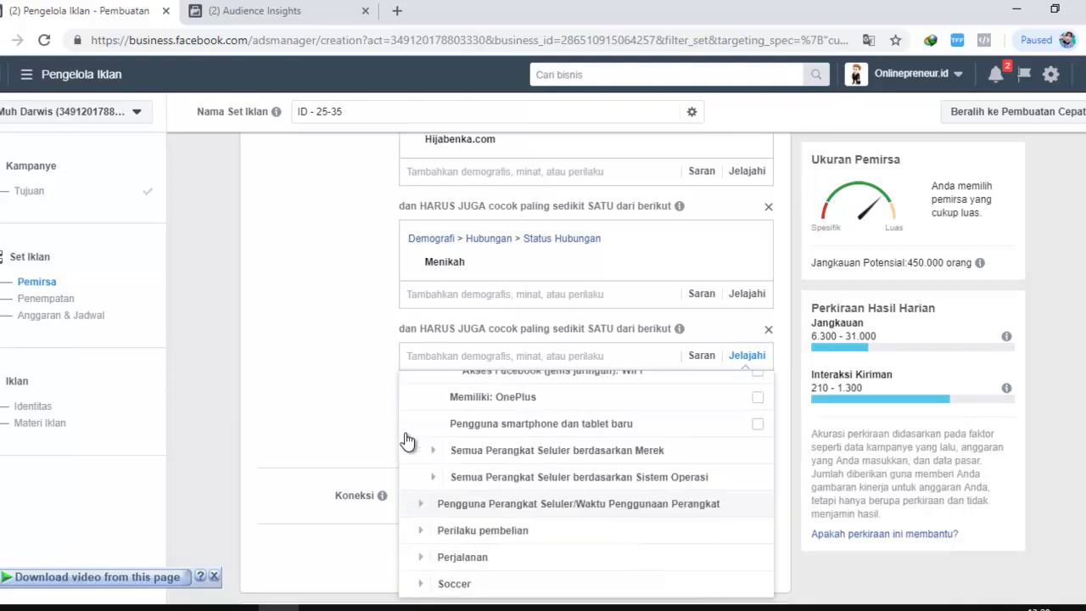
{"action": "scroll", "coordinate": [407, 441], "scroll_direction": "up", "scroll_amount": 1}
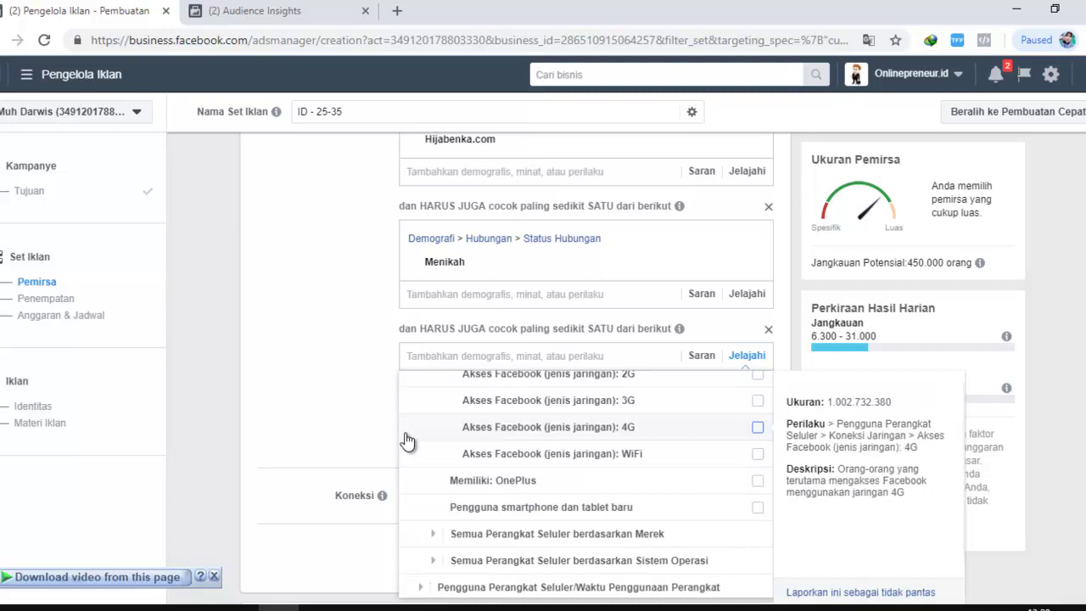
{"action": "left_click", "coordinate": [406, 439]}
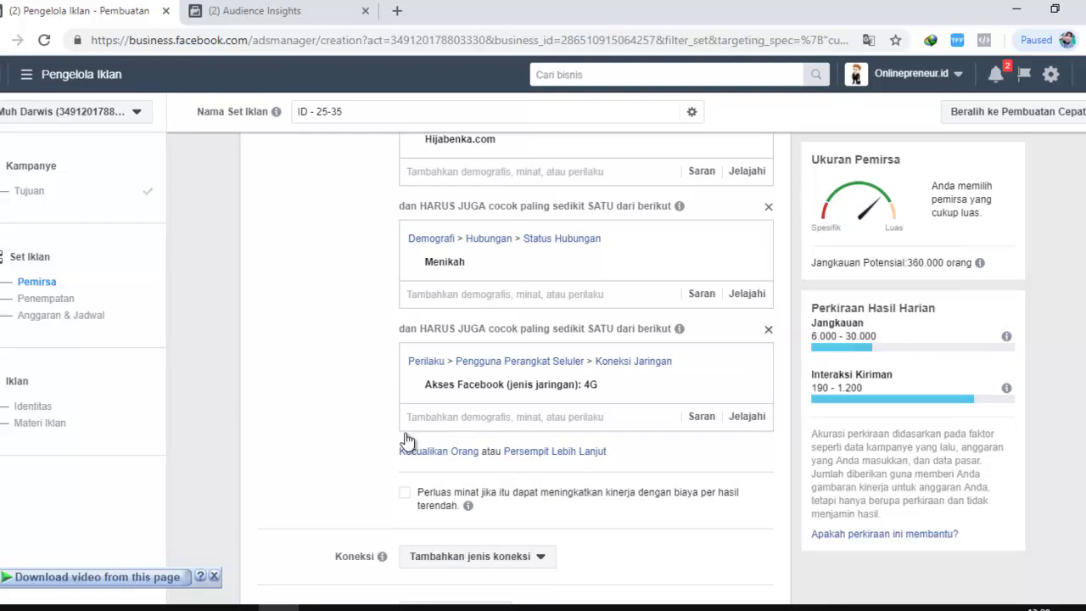
Remove the 4G narrowing condition and exclude people matching the behaviour Akses Facebook (jenis jaringan): 2G.
{"action": "scroll", "coordinate": [406, 434], "scroll_direction": "up", "scroll_amount": 2}
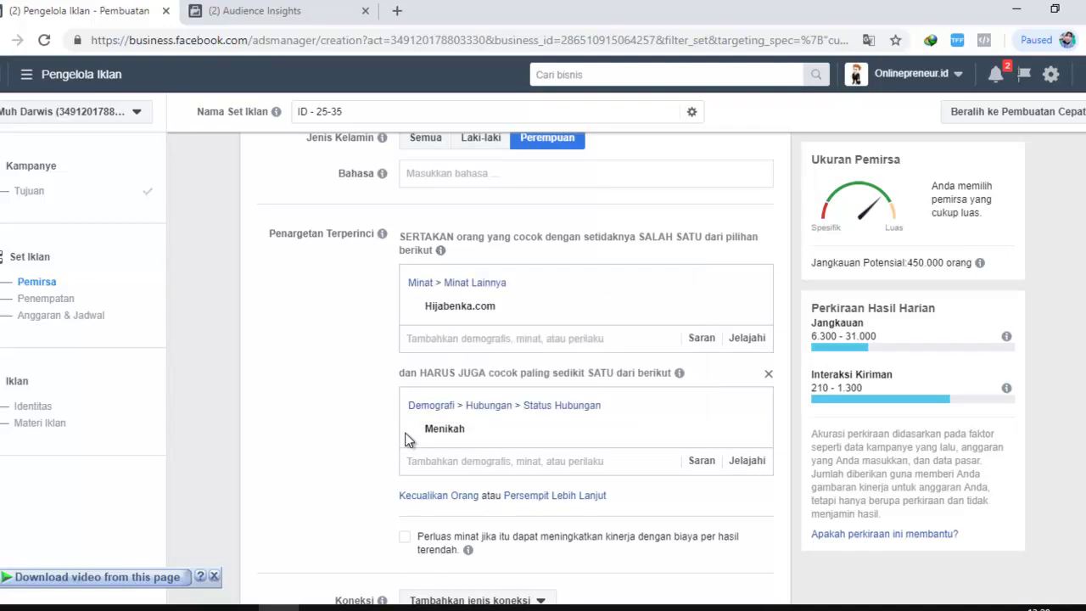
{"action": "scroll", "coordinate": [405, 440], "scroll_direction": "down", "scroll_amount": 1}
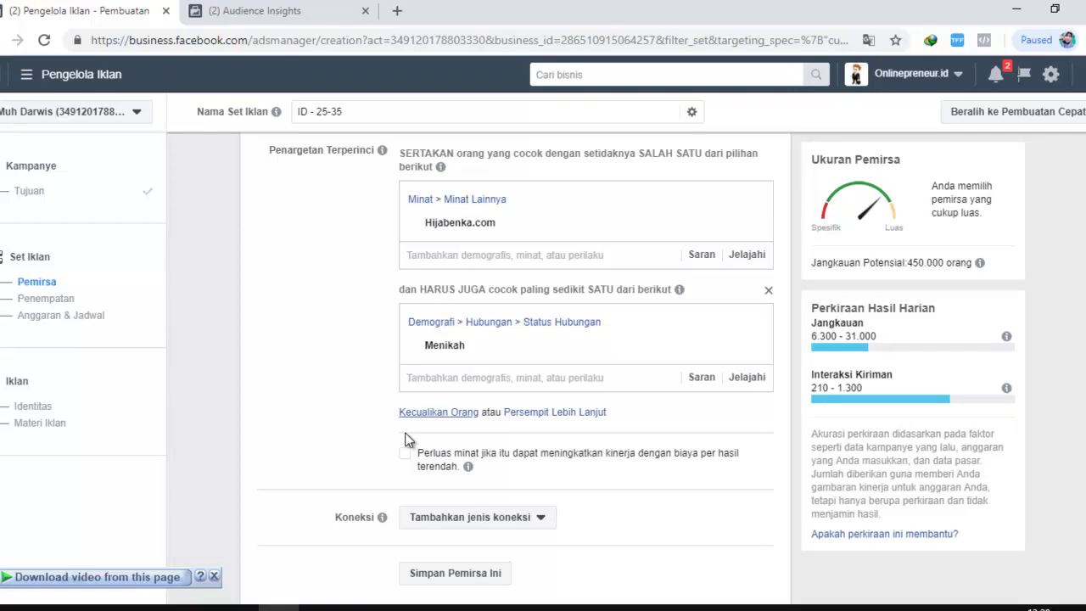
{"action": "scroll", "coordinate": [406, 439], "scroll_direction": "down", "scroll_amount": 1}
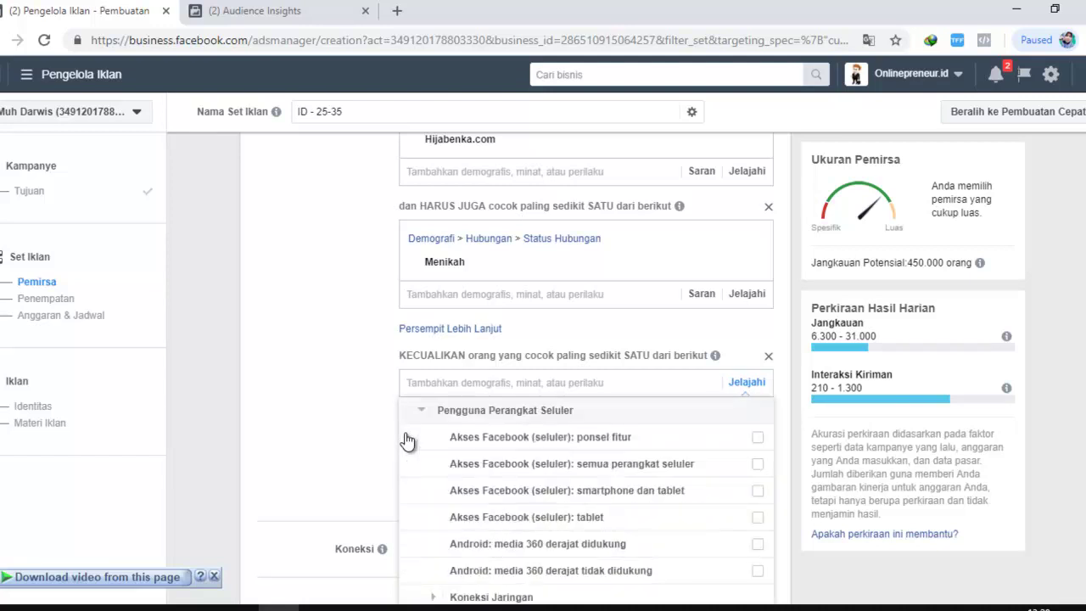
{"action": "scroll", "coordinate": [407, 441], "scroll_direction": "down", "scroll_amount": 2}
{"action": "left_click", "coordinate": [407, 441]}
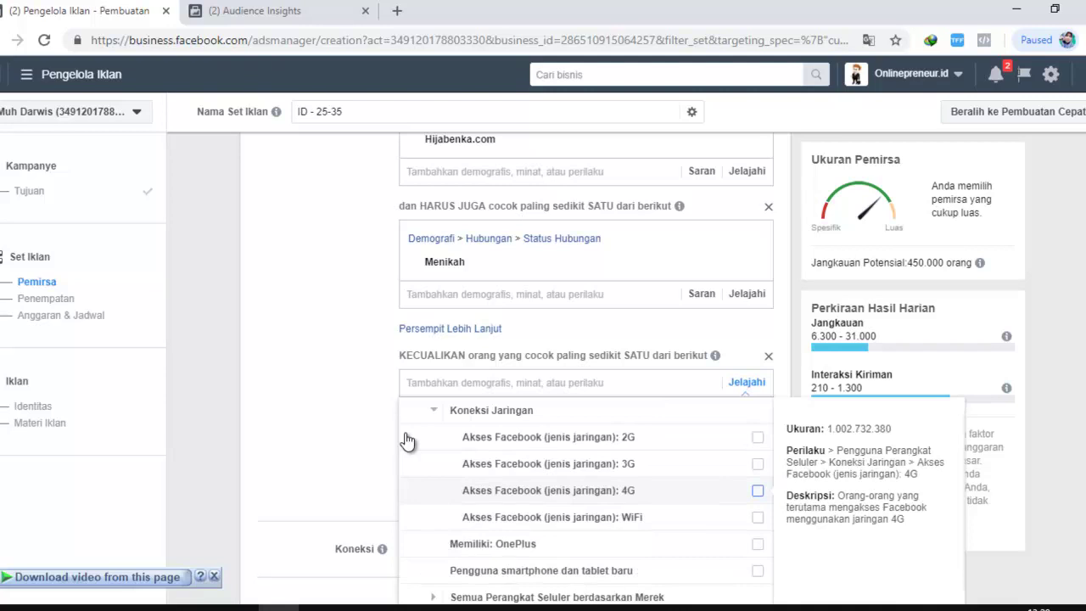
{"action": "left_click", "coordinate": [407, 440]}
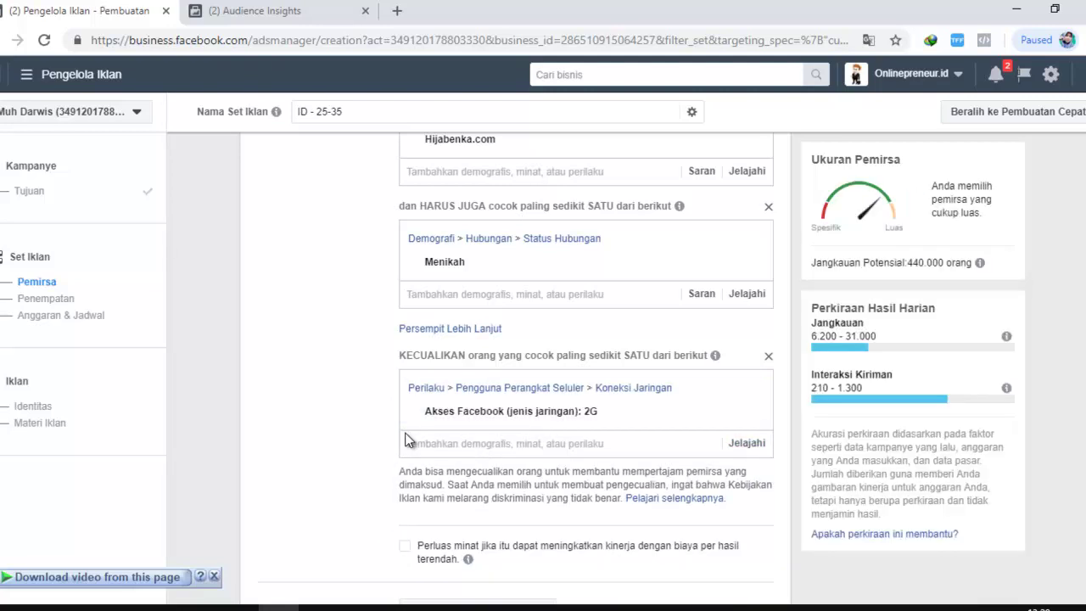
Review the audience's age range, gender and detailed targeting: the Hijabenka.com interest, the Menikah condition and the 2G exclusion.
{"action": "scroll", "coordinate": [406, 440], "scroll_direction": "up", "scroll_amount": 2}
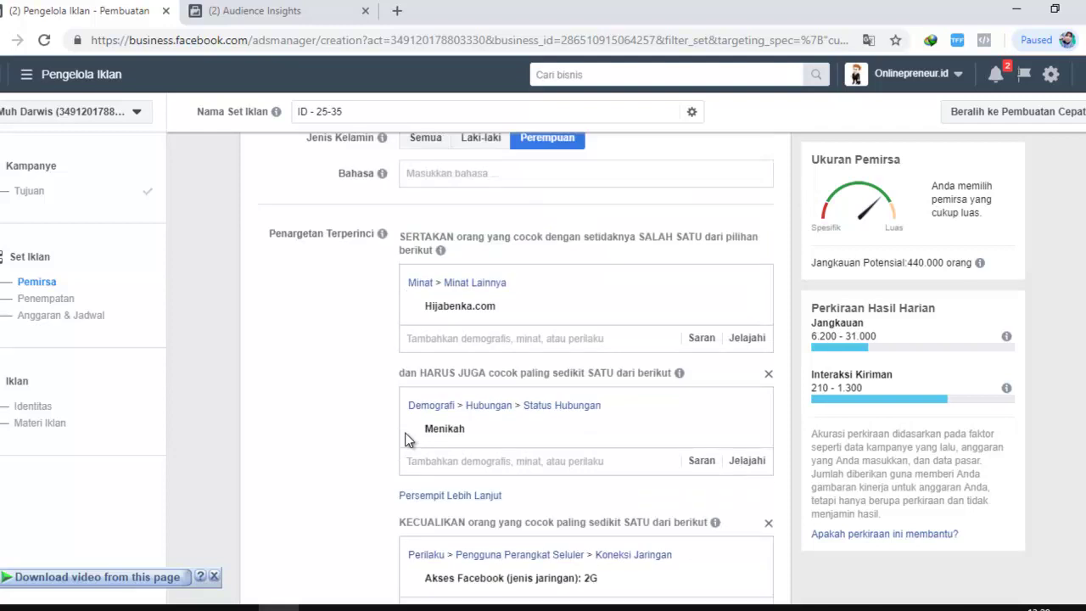
{"action": "scroll", "coordinate": [406, 441], "scroll_direction": "down", "scroll_amount": 2}
{"action": "scroll", "coordinate": [405, 441], "scroll_direction": "up", "scroll_amount": 2}
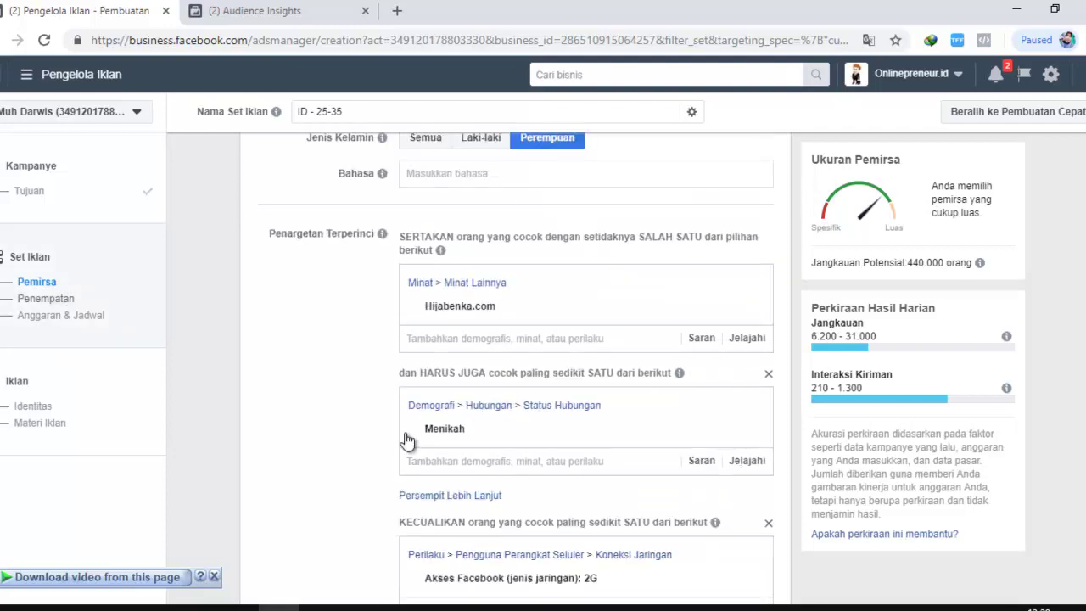
{"action": "scroll", "coordinate": [406, 441], "scroll_direction": "down", "scroll_amount": 1}
{"action": "scroll", "coordinate": [406, 441], "scroll_direction": "up", "scroll_amount": 3}
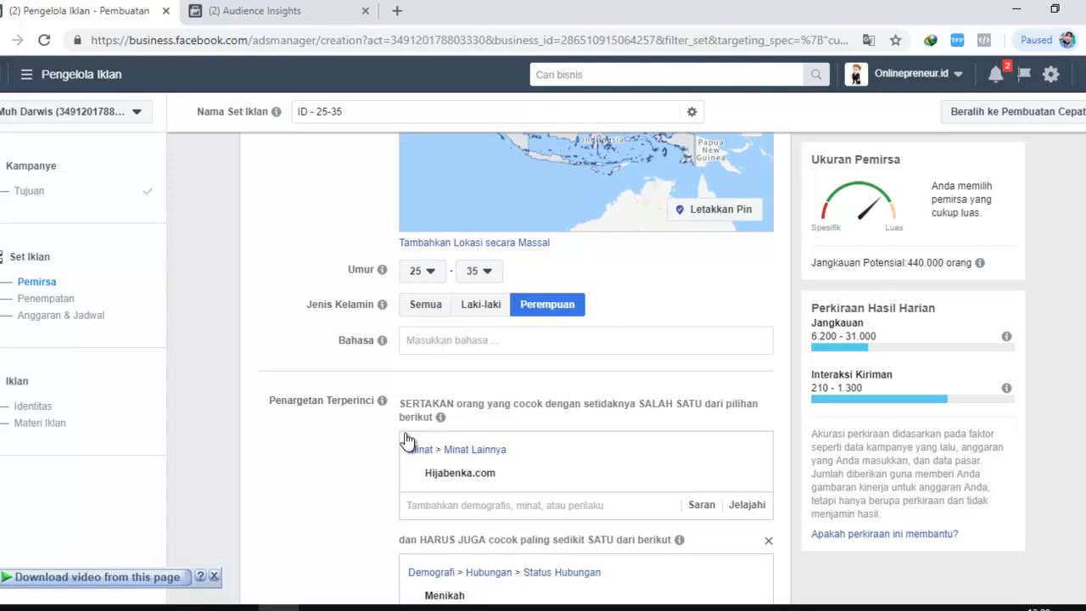
{"action": "scroll", "coordinate": [406, 440], "scroll_direction": "down", "scroll_amount": 2}
{"action": "scroll", "coordinate": [407, 440], "scroll_direction": "down", "scroll_amount": 1}
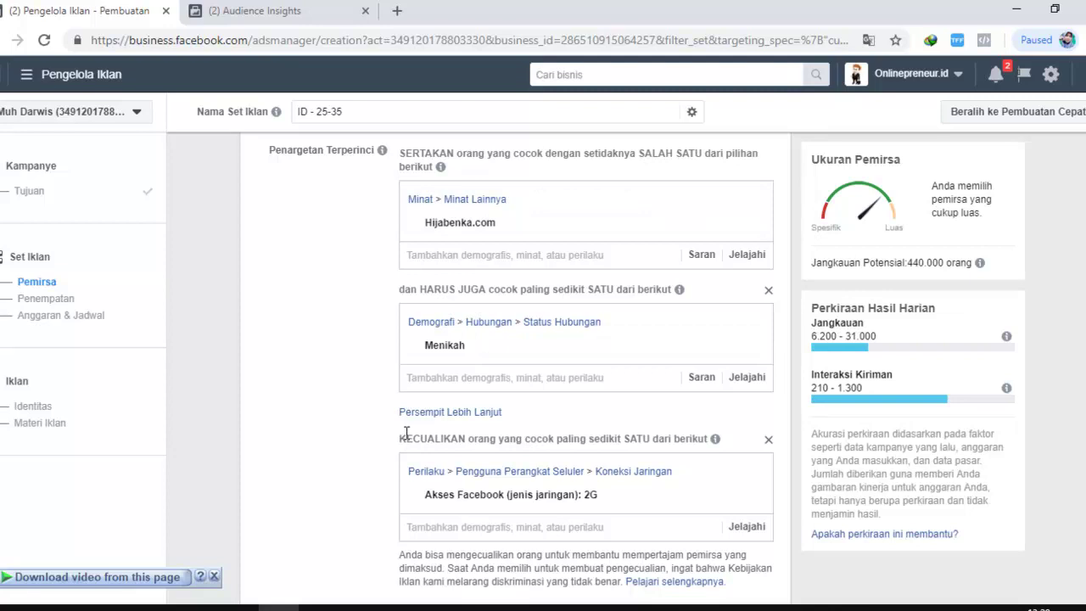
{"action": "scroll", "coordinate": [407, 441], "scroll_direction": "down", "scroll_amount": 1}
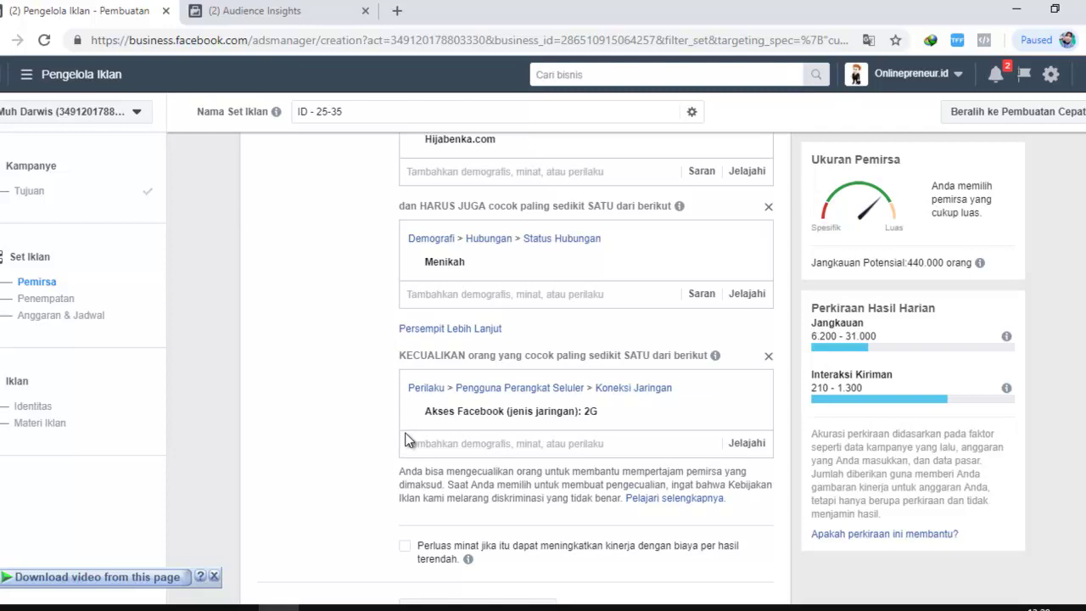
{"action": "mouse_move", "coordinate": [405, 440]}
{"action": "mouse_move", "coordinate": [404, 441]}
{"action": "scroll", "coordinate": [405, 439], "scroll_direction": "down", "scroll_amount": 1}
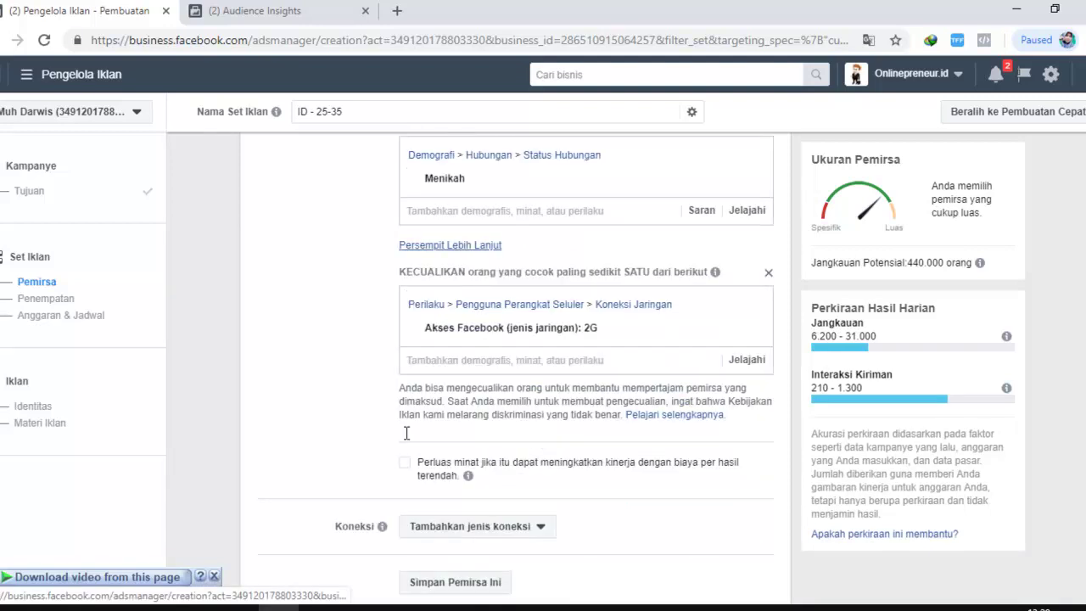
{"action": "scroll", "coordinate": [406, 434], "scroll_direction": "up", "scroll_amount": 2}
{"action": "scroll", "coordinate": [404, 439], "scroll_direction": "down", "scroll_amount": 2}
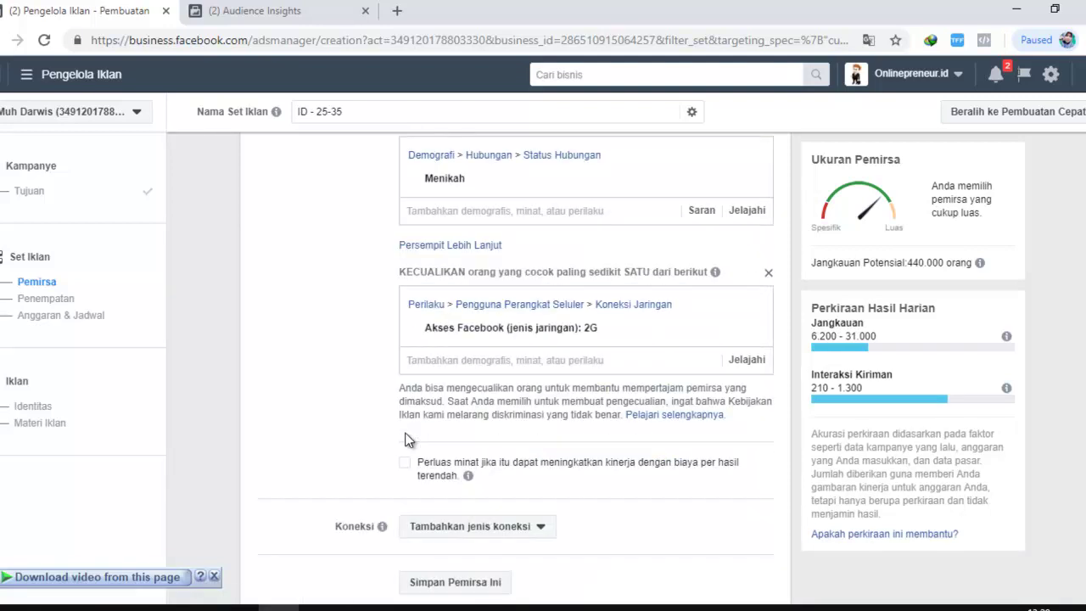
{"action": "scroll", "coordinate": [405, 439], "scroll_direction": "up", "scroll_amount": 2}
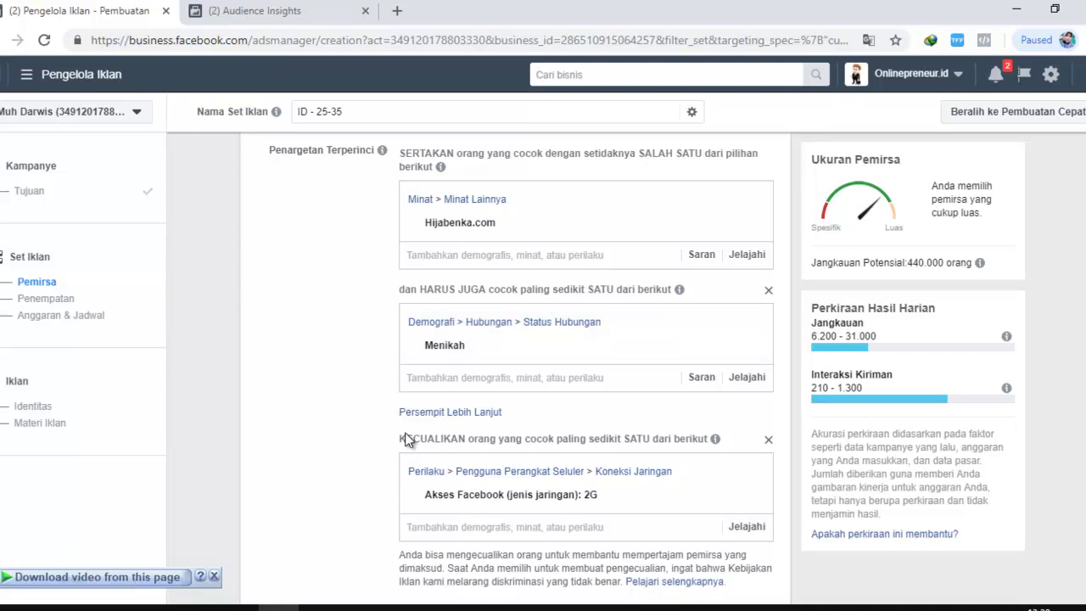
{"action": "scroll", "coordinate": [405, 440], "scroll_direction": "up", "scroll_amount": 2}
{"action": "scroll", "coordinate": [405, 440], "scroll_direction": "up", "scroll_amount": 2}
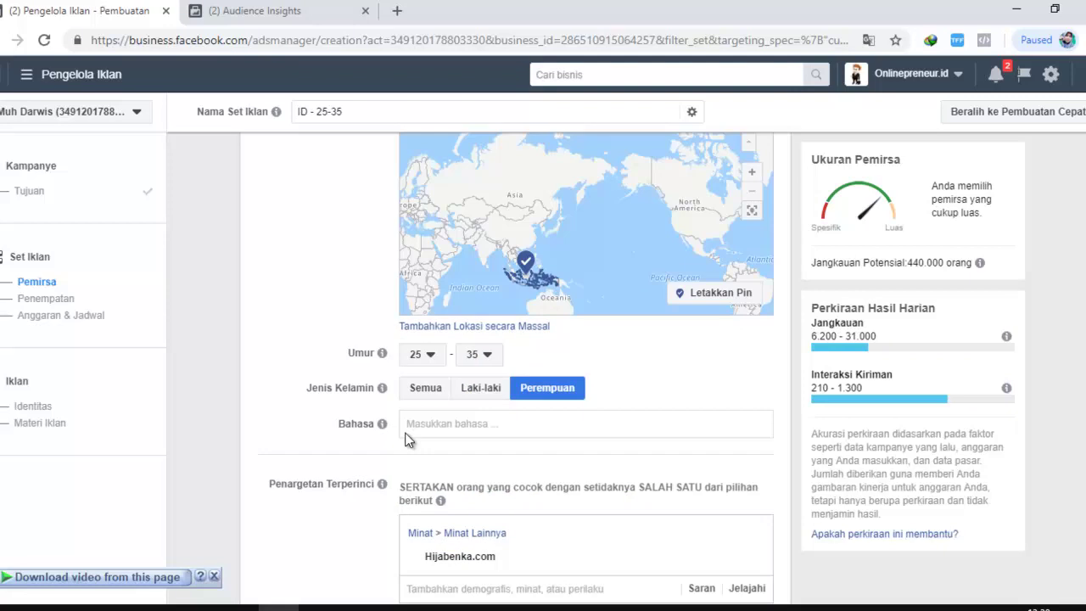
Examine the description of the excluded behaviour Akses Facebook (jenis jaringan): 2G, then recheck the other targeting conditions up to age and gender.
{"action": "scroll", "coordinate": [405, 440], "scroll_direction": "down", "scroll_amount": 5}
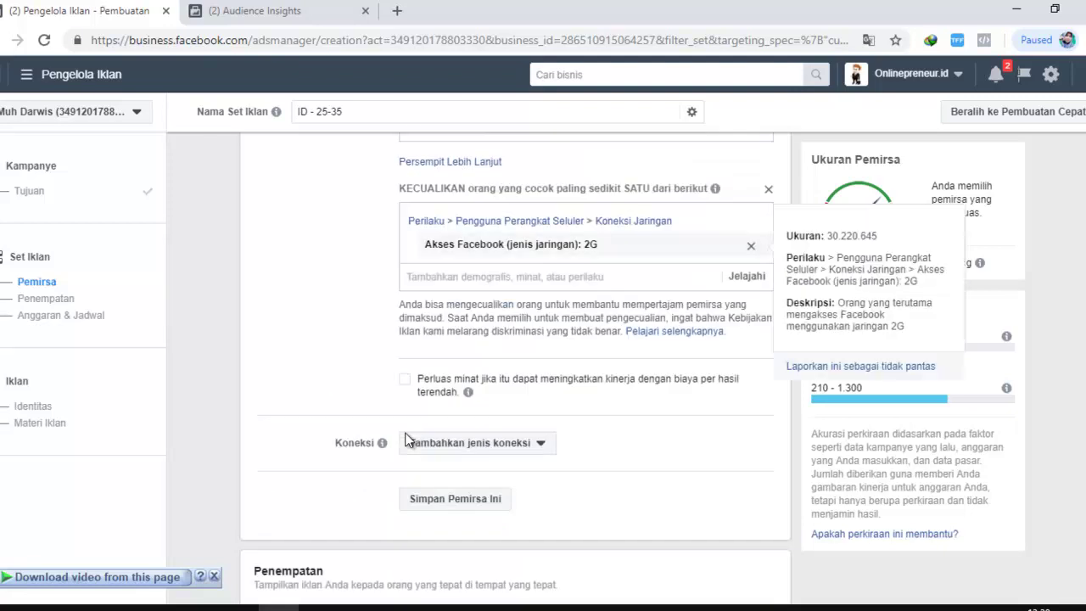
{"action": "scroll", "coordinate": [405, 439], "scroll_direction": "up", "scroll_amount": 1}
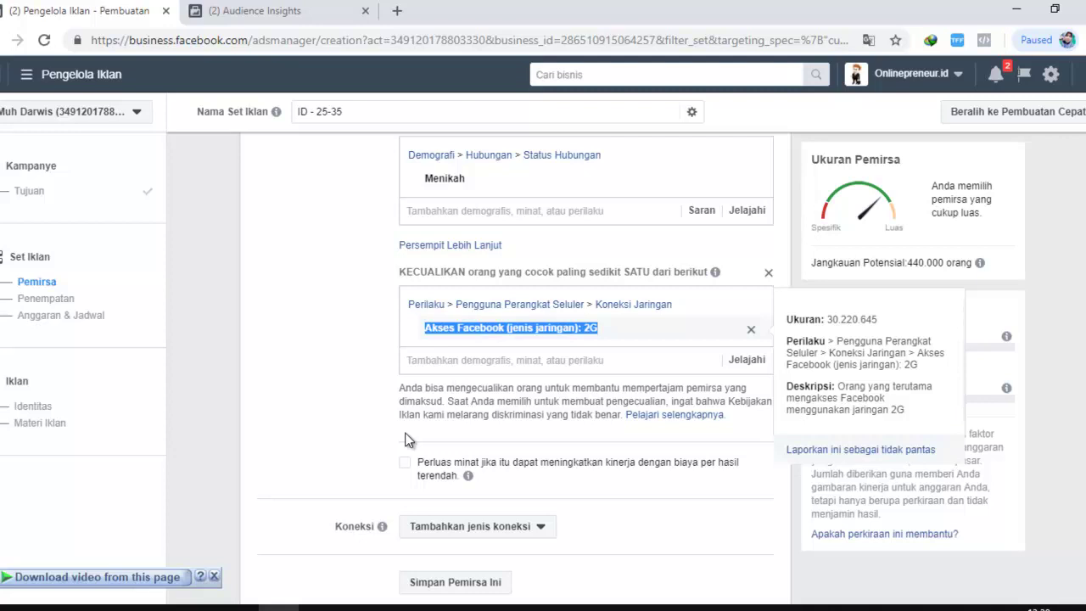
{"action": "left_click", "coordinate": [405, 439]}
{"action": "scroll", "coordinate": [405, 438], "scroll_direction": "up", "scroll_amount": 2}
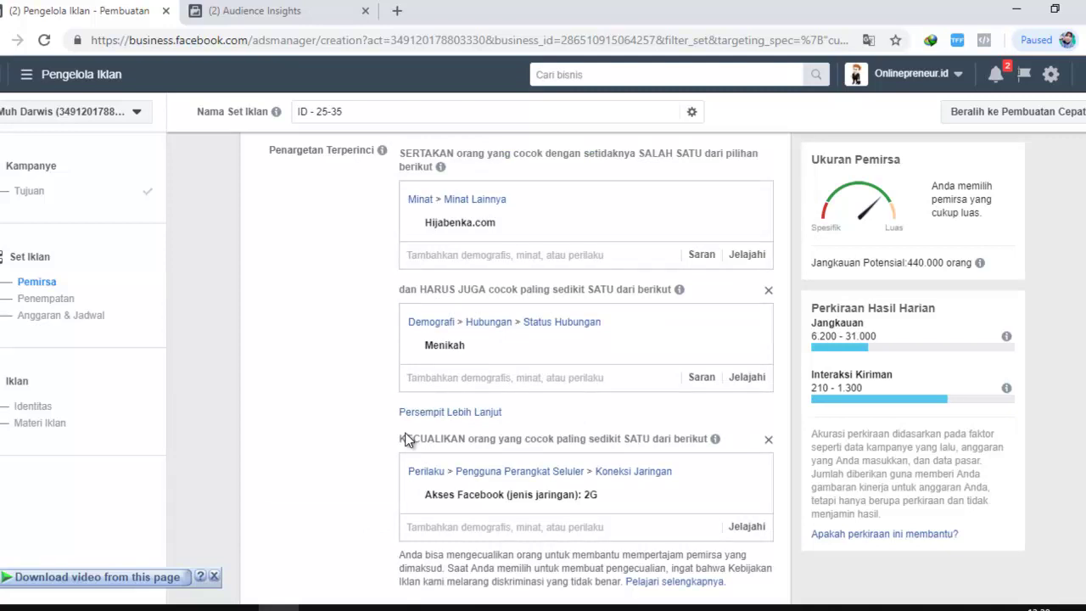
{"action": "scroll", "coordinate": [405, 439], "scroll_direction": "up", "scroll_amount": 1}
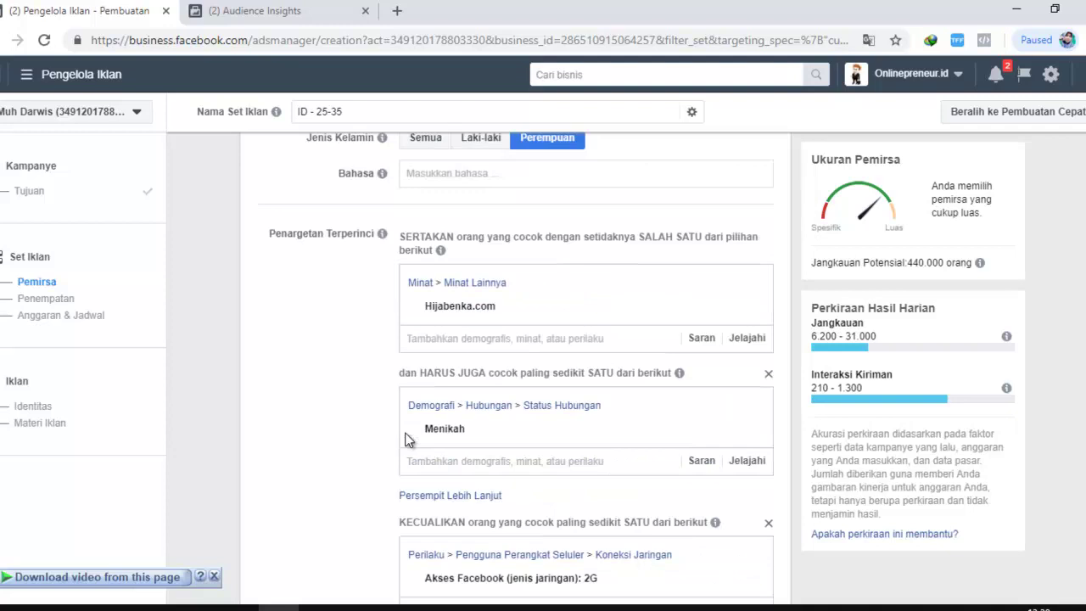
{"action": "scroll", "coordinate": [405, 439], "scroll_direction": "up", "scroll_amount": 3}
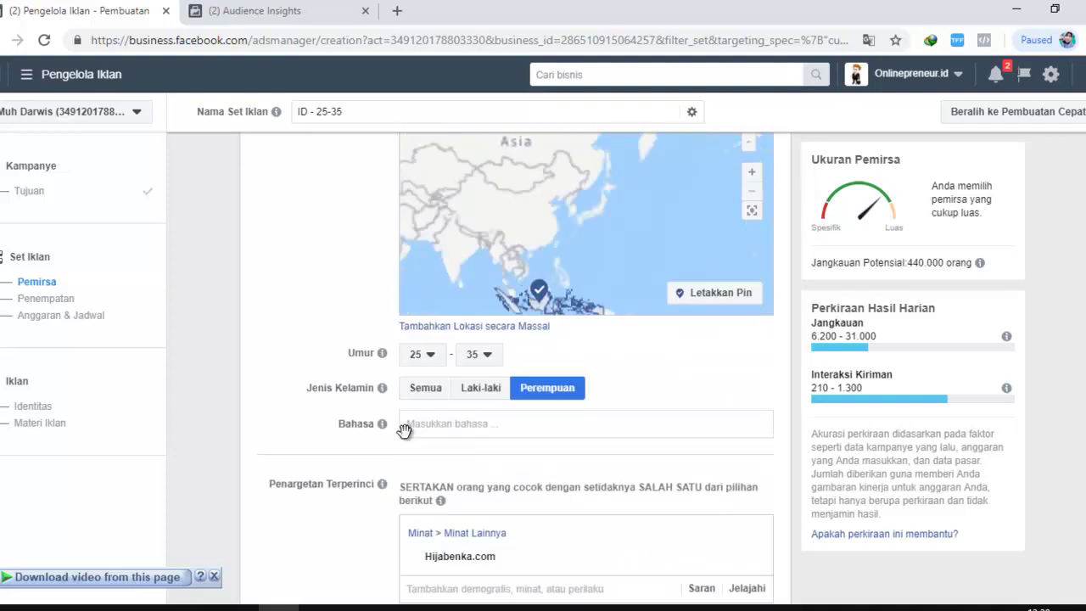
Remove the Menikah narrowing condition and the 2G exclusion from the detailed targeting, keeping only the Hijabenka.com interest.
{"action": "scroll", "coordinate": [404, 431], "scroll_direction": "down", "scroll_amount": 1}
{"action": "scroll", "coordinate": [405, 439], "scroll_direction": "down", "scroll_amount": 5}
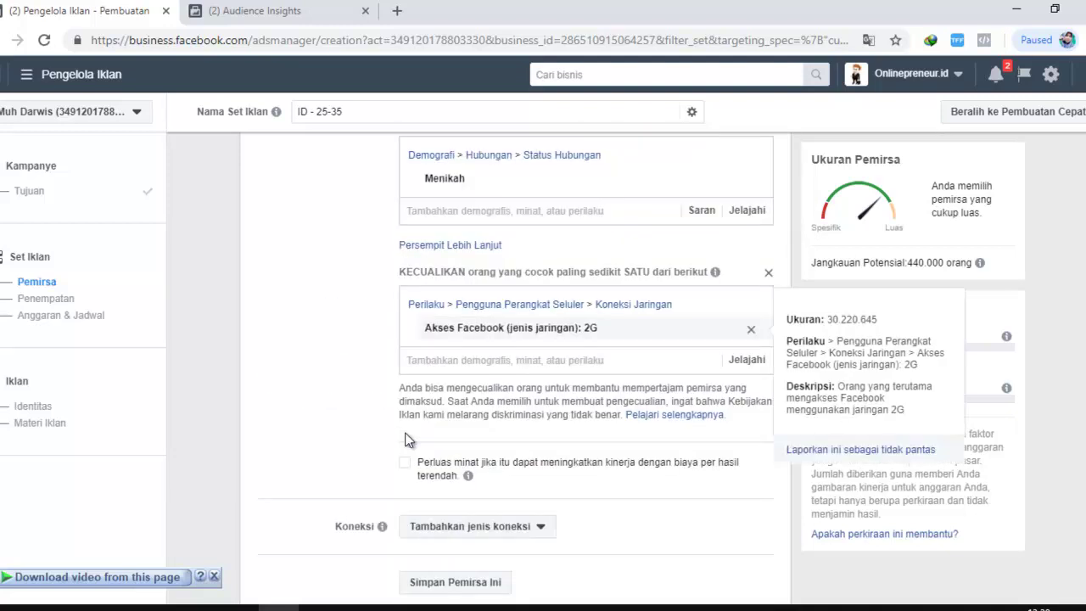
{"action": "scroll", "coordinate": [405, 439], "scroll_direction": "up", "scroll_amount": 2}
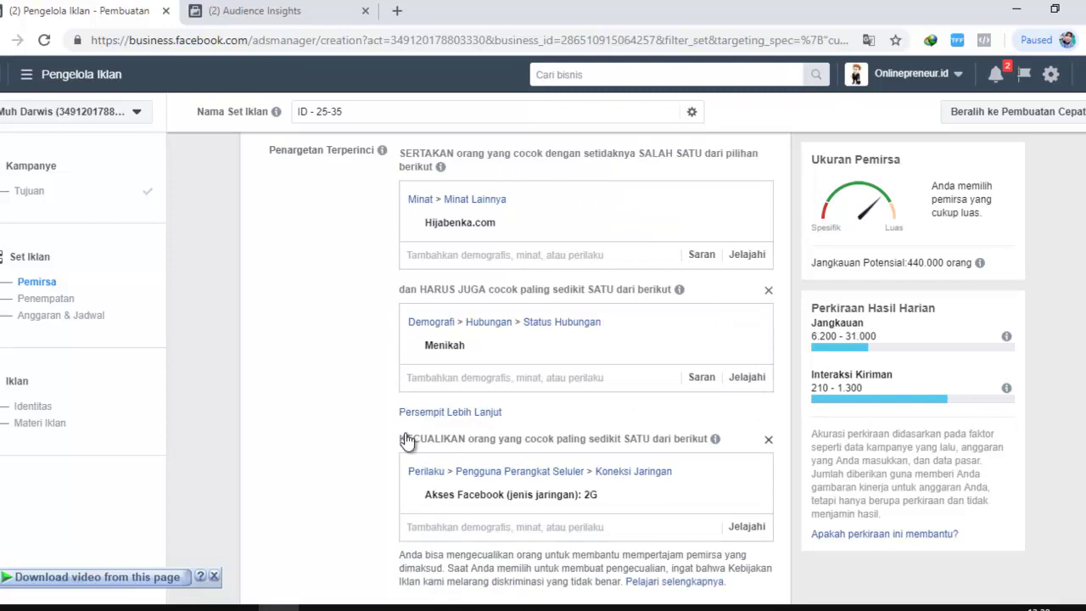
{"action": "left_click", "coordinate": [407, 441]}
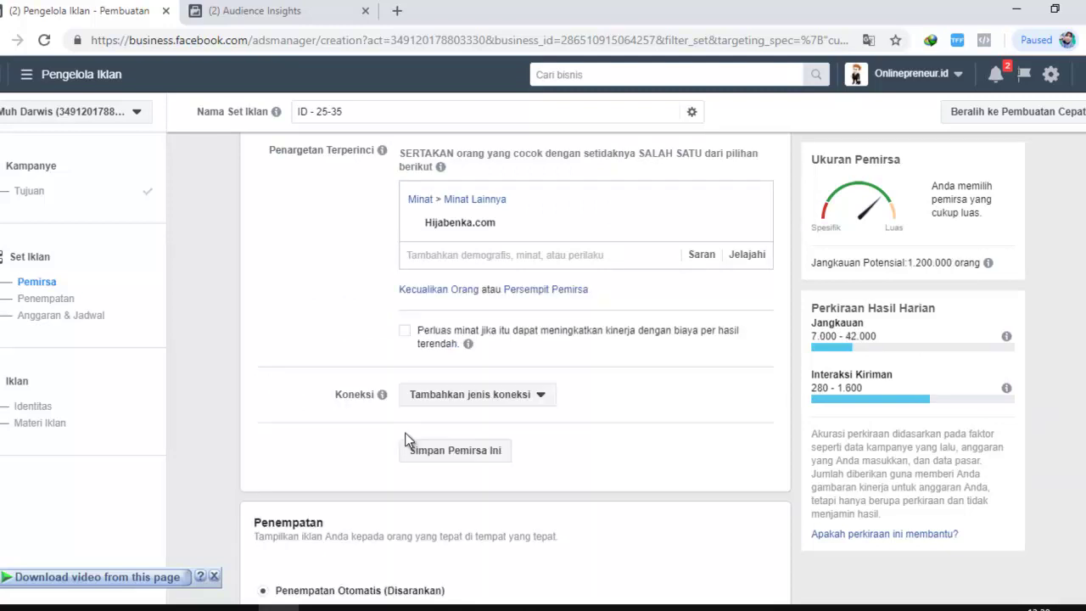